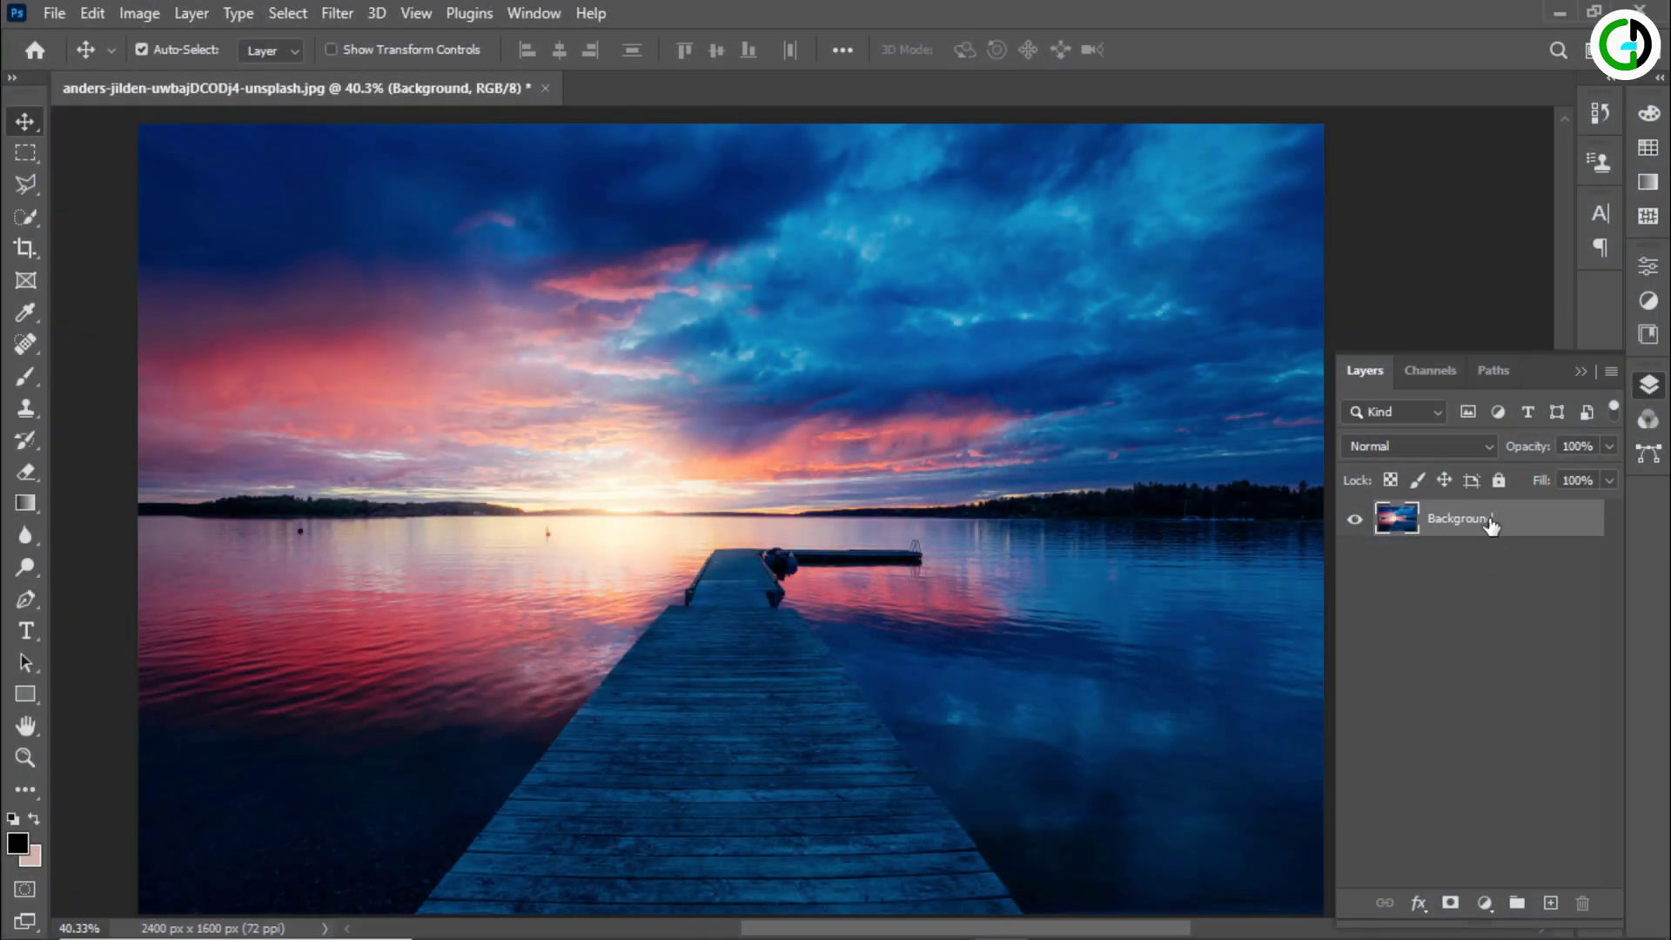
Step: Duplicate the Background layer, hide the copy, and make the original Background layer active
left_click_drag(1490, 523, 1557, 908)
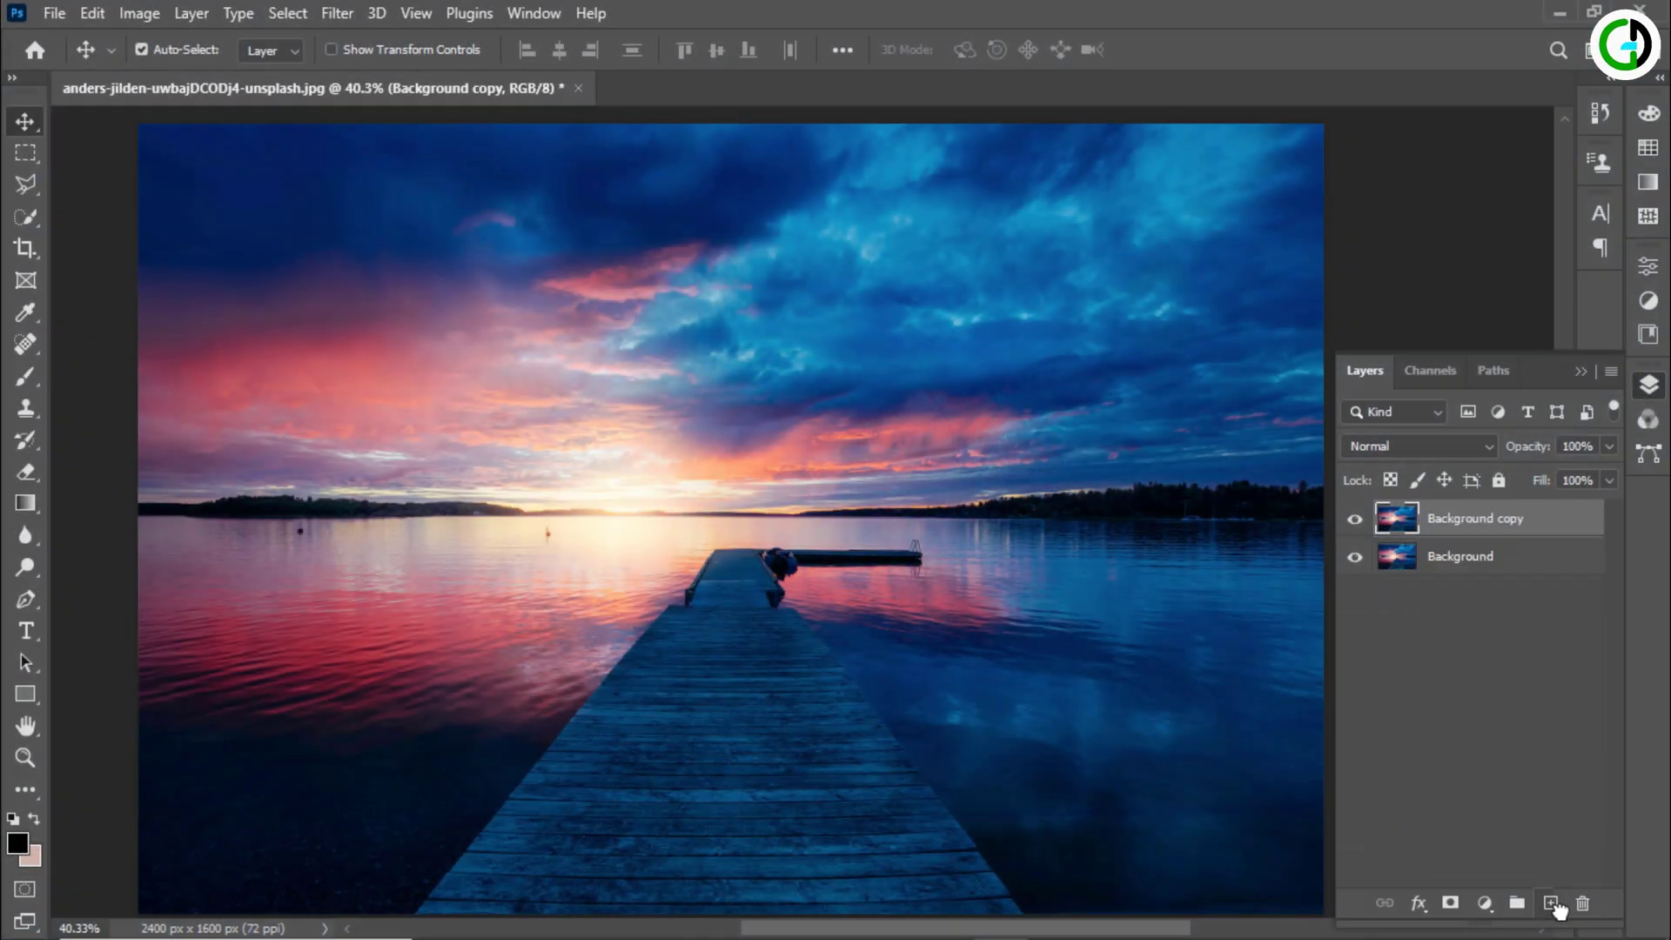
left_click(1428, 564)
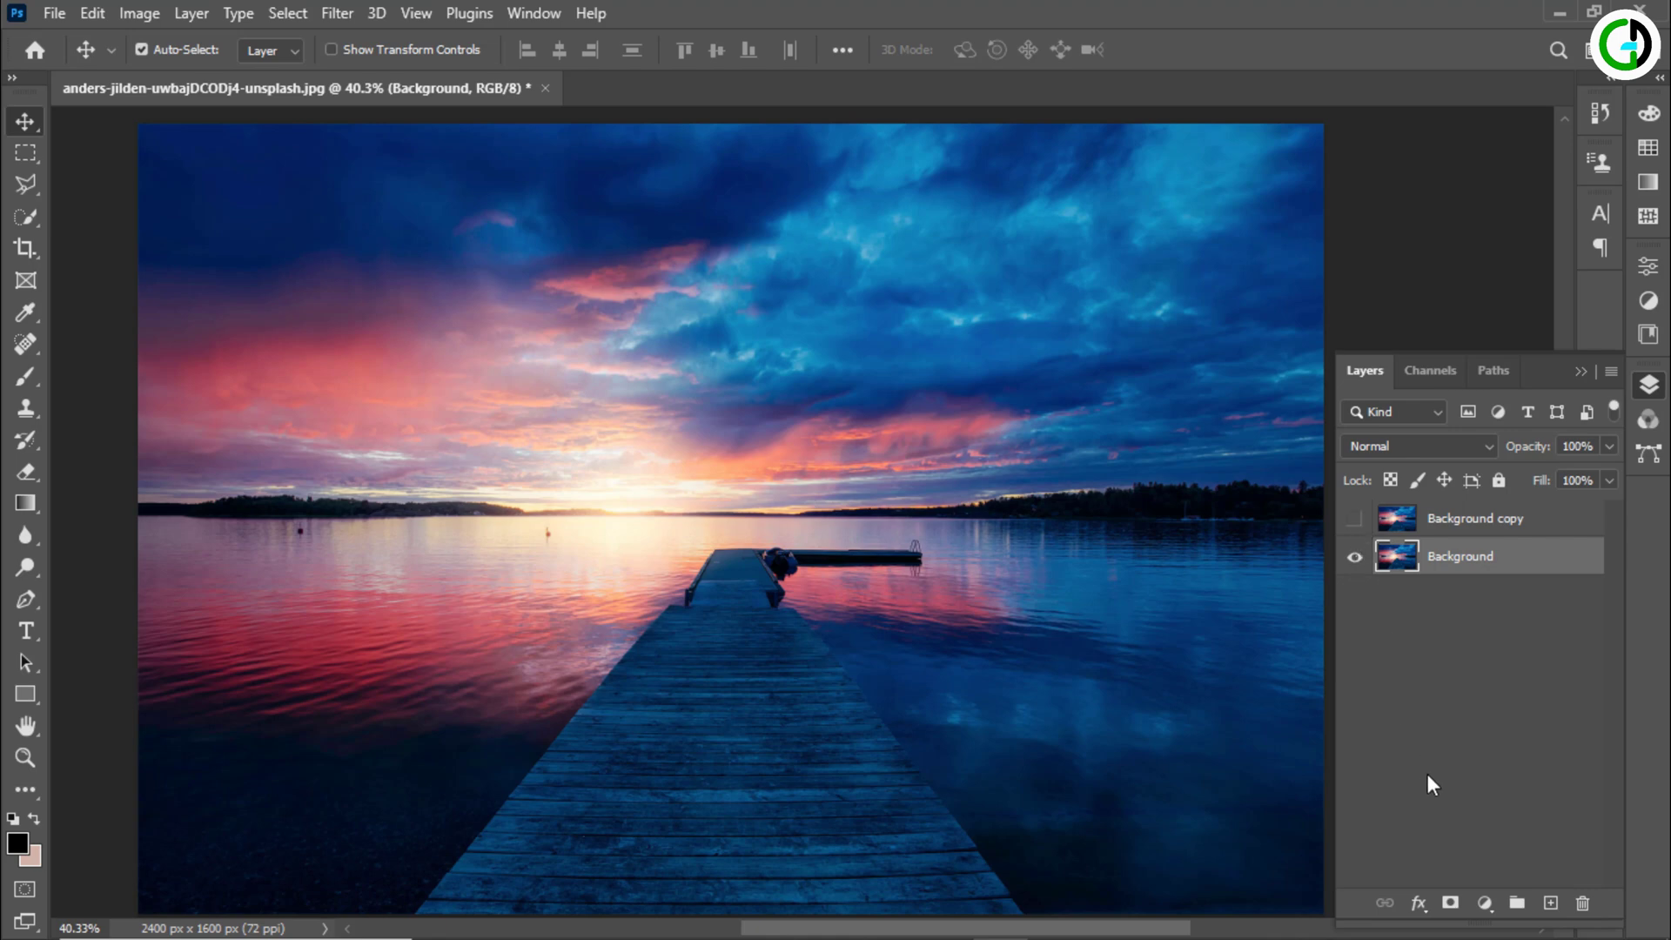
Step: Add a Color Lookup adjustment layer above the Background using the Moonlight.3DL 3D LUT file
left_click(1487, 907)
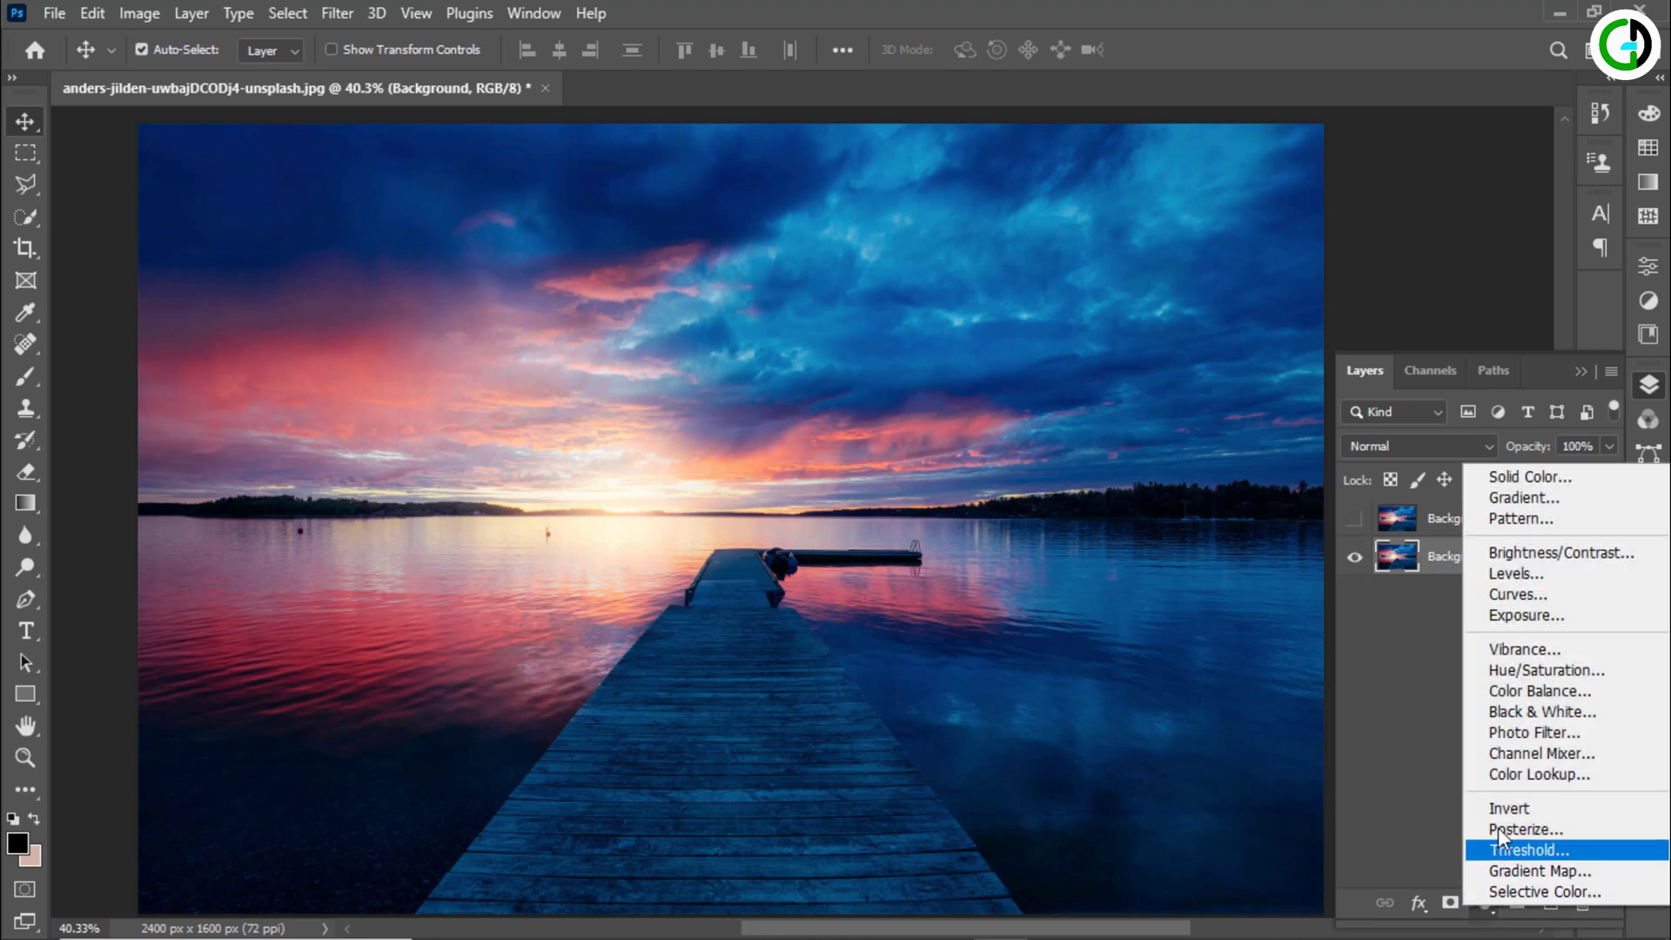
left_click(1516, 775)
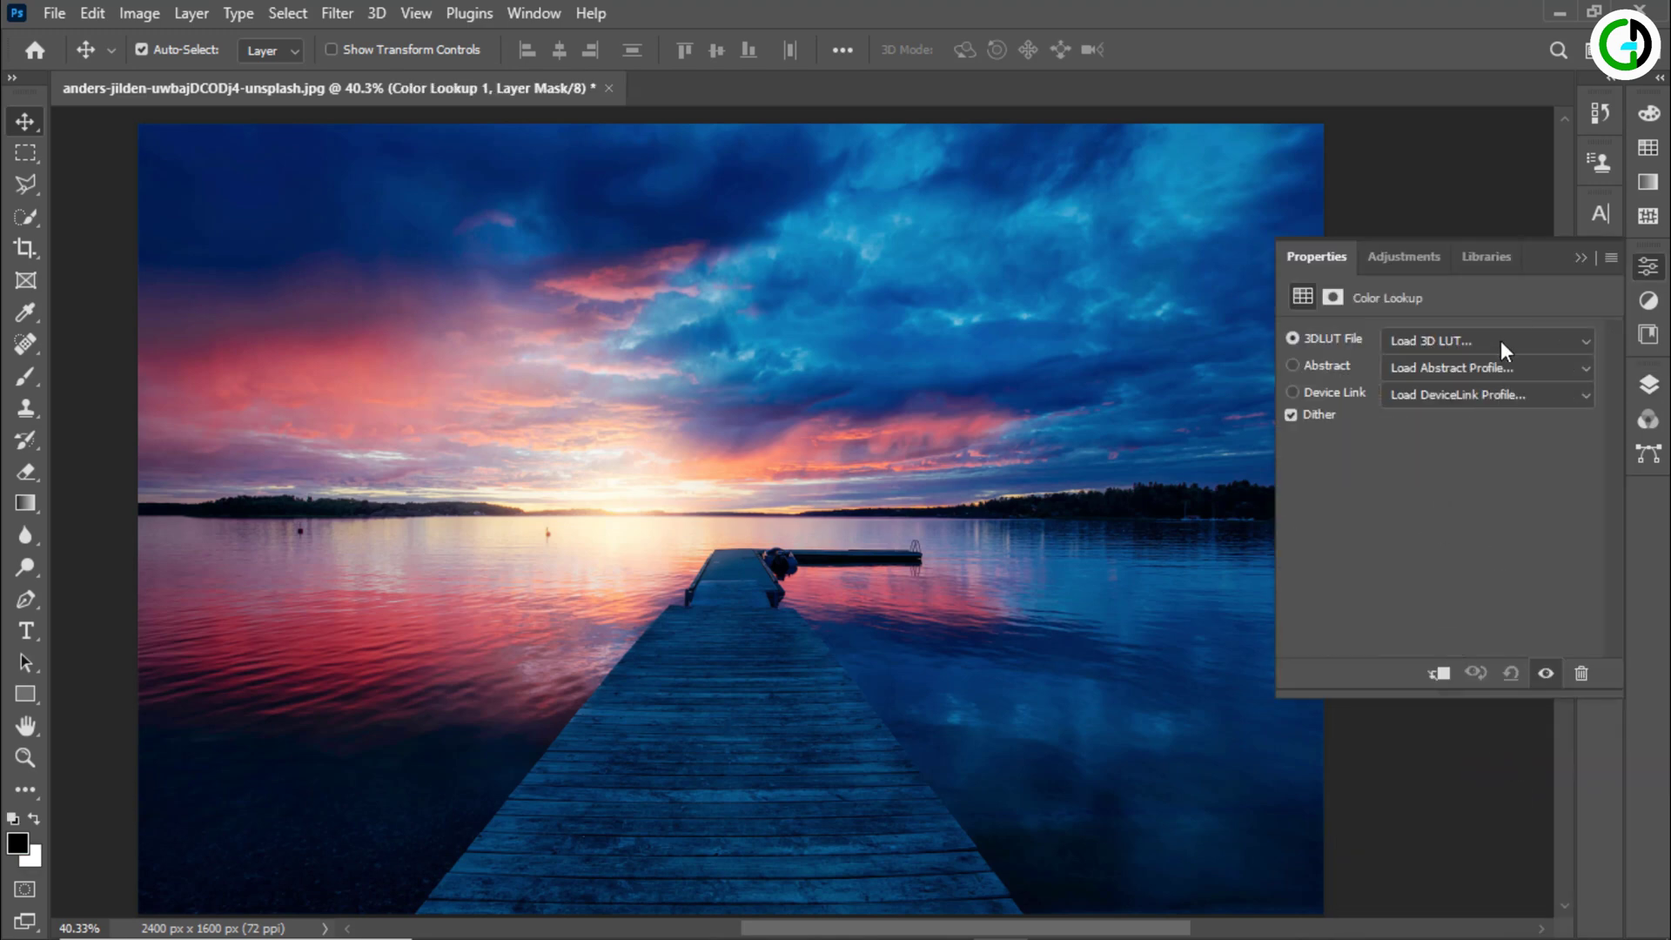
left_click(1501, 341)
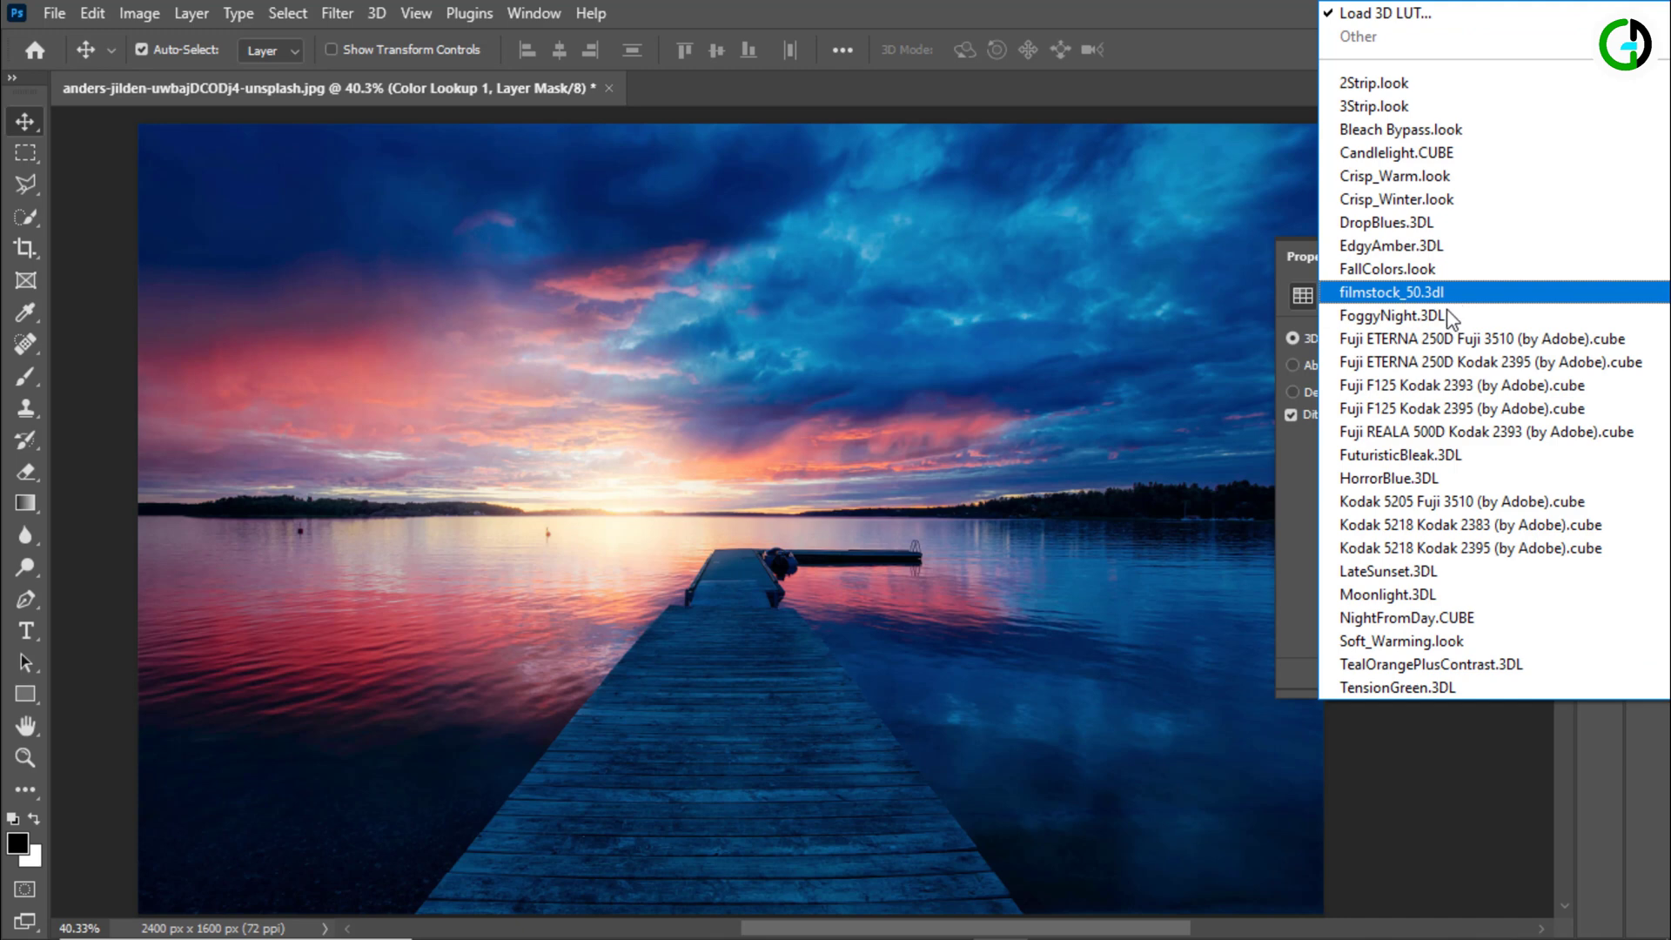
left_click(1427, 596)
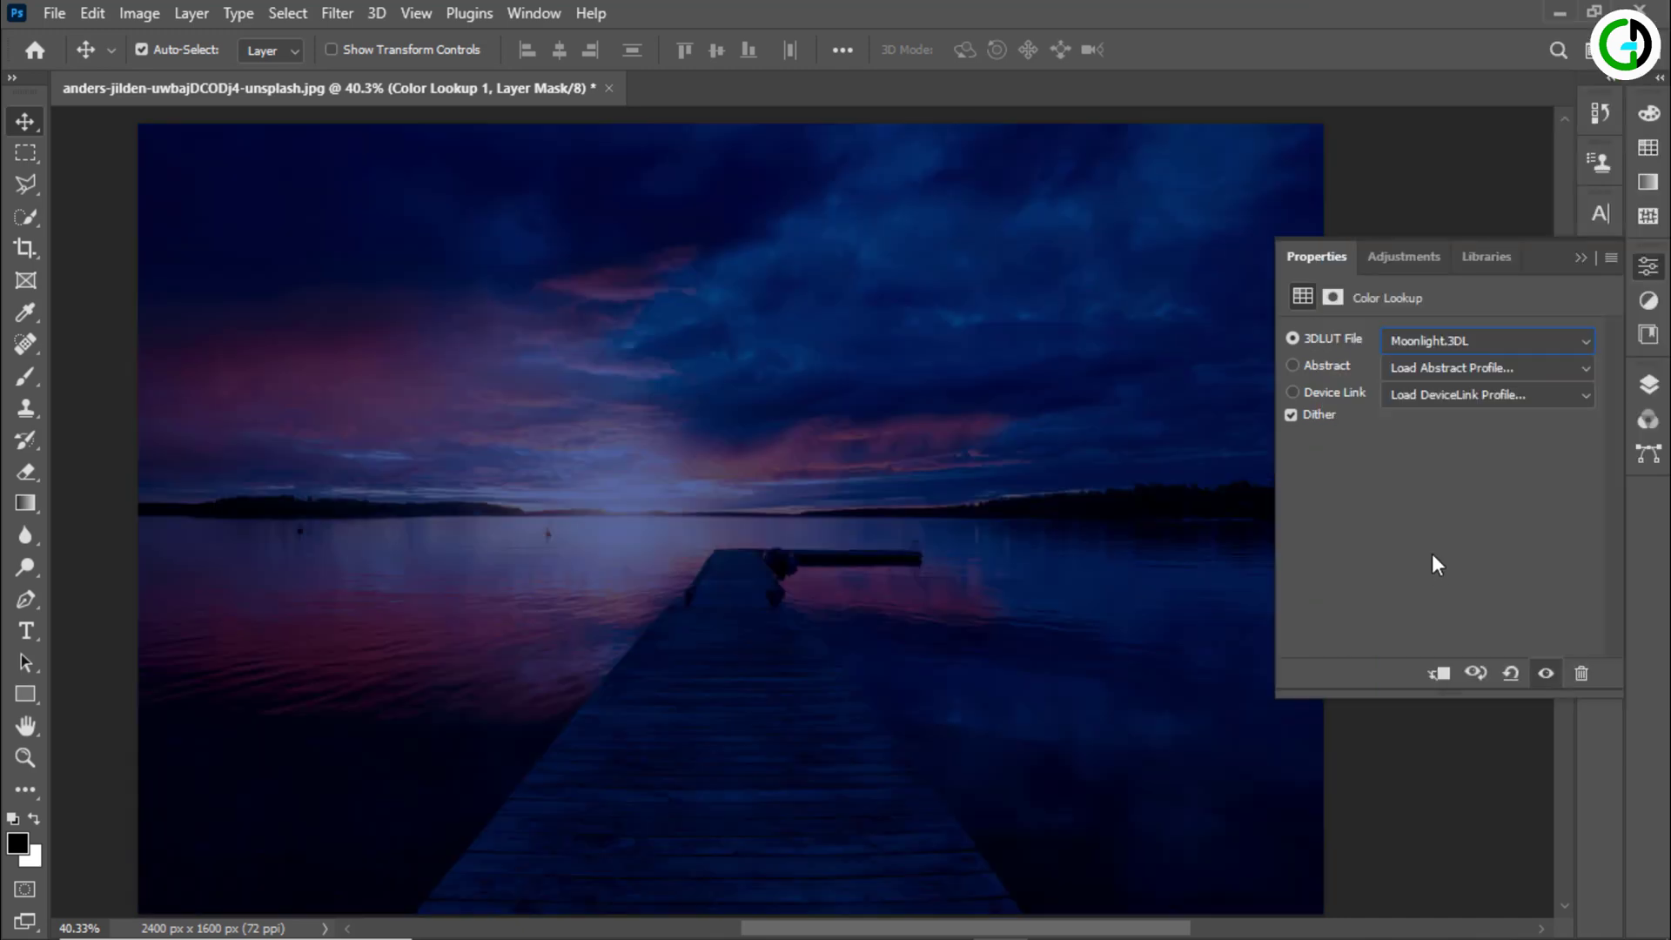
left_click(1579, 261)
left_click(1651, 389)
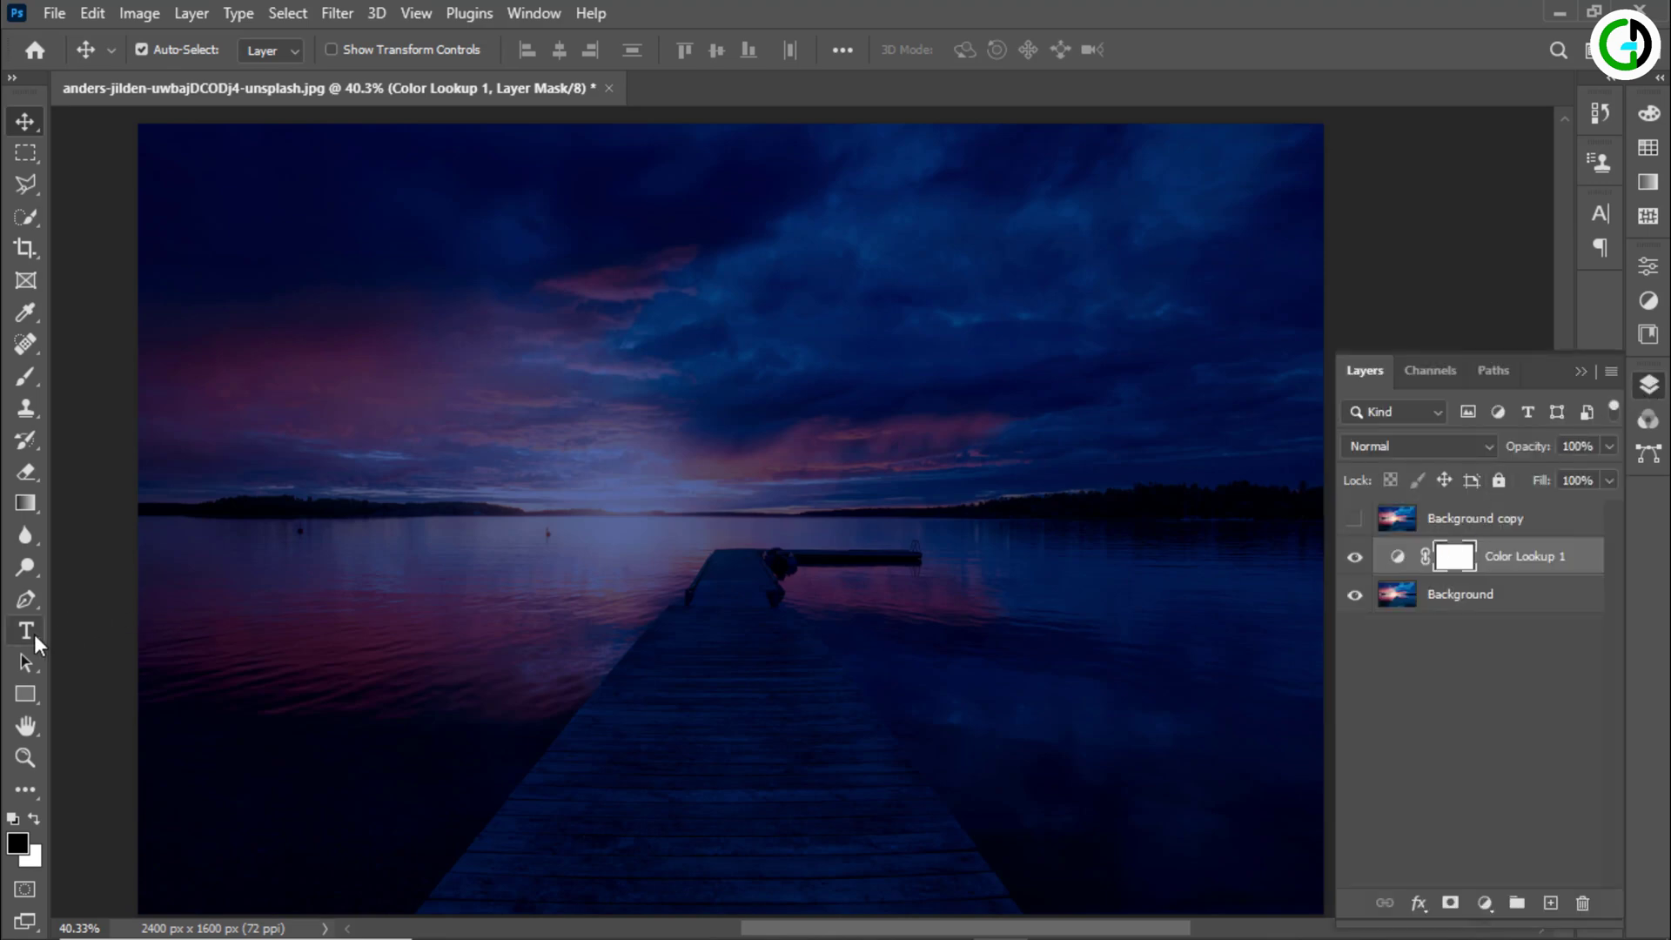
Step: Add the white text "GLOW" in Times New Roman Bold at 1000 pt over the sky
left_click_drag(33, 634, 87, 624)
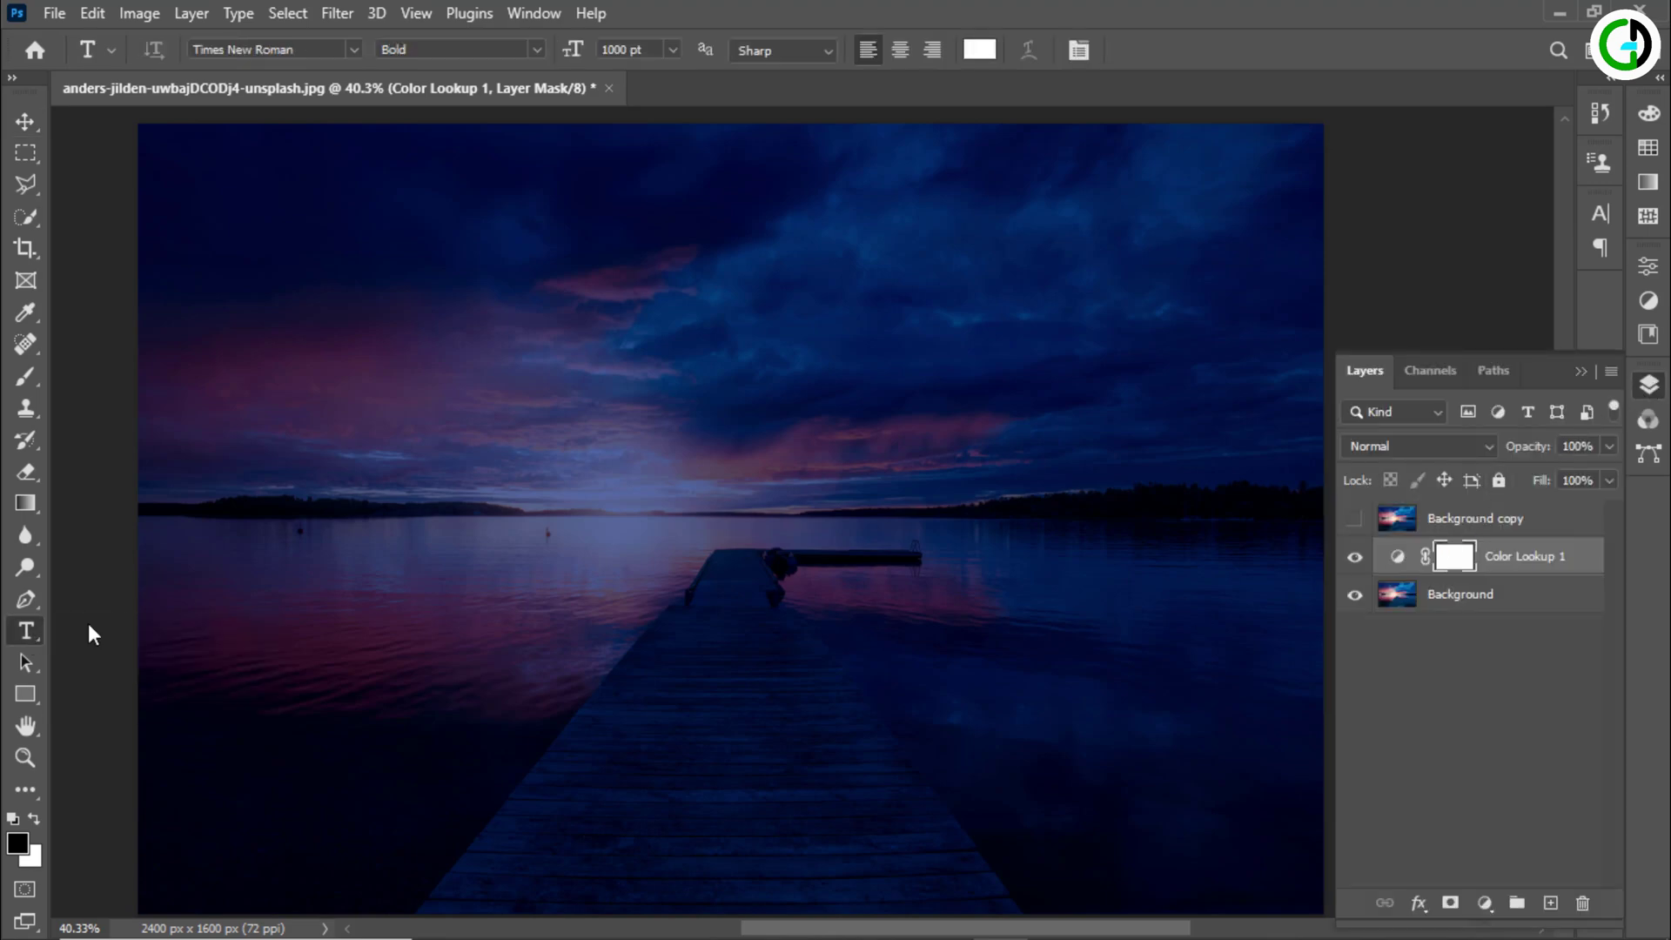
left_click(418, 349)
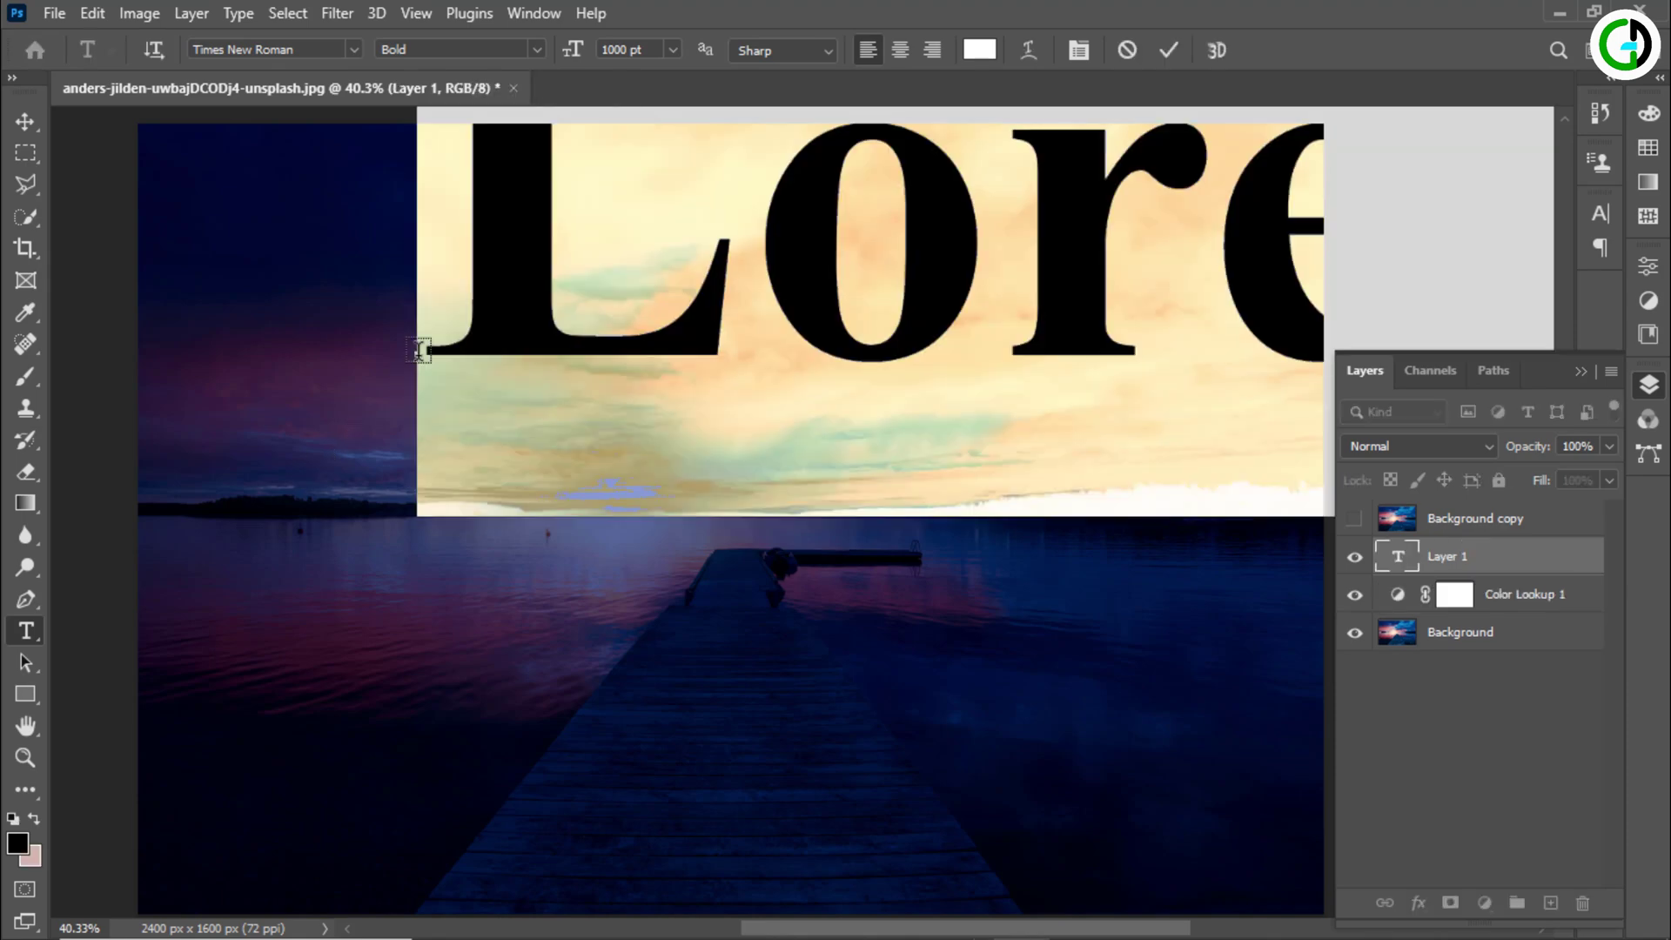
type("GLO")
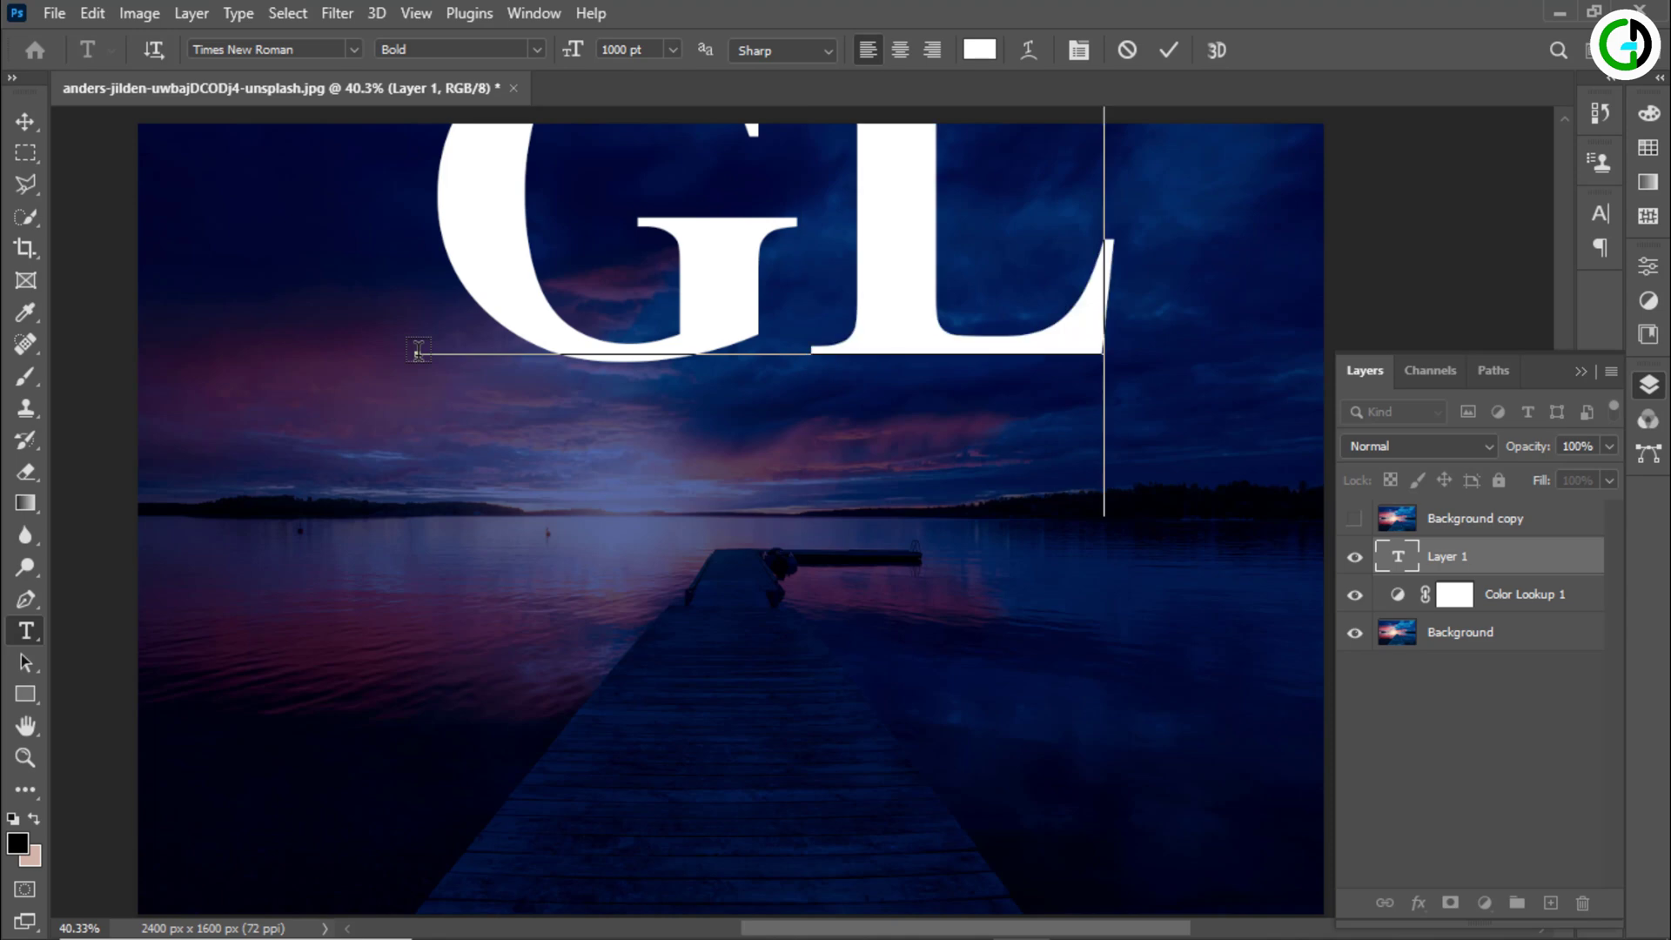
left_click(1167, 50)
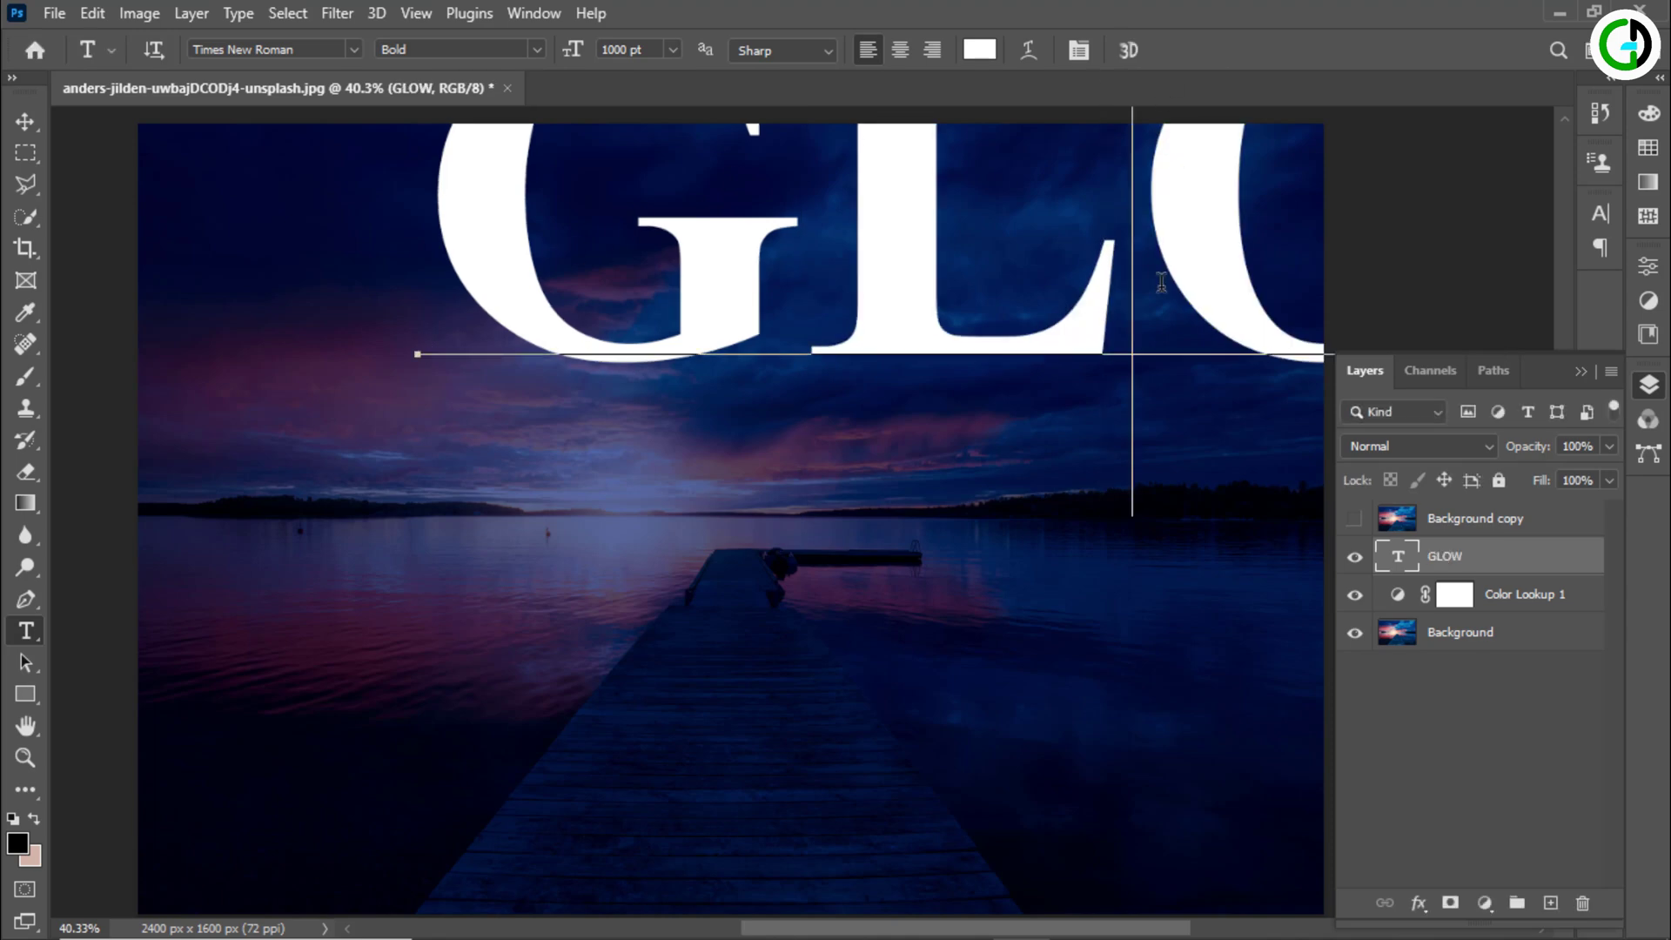
left_click(1175, 237)
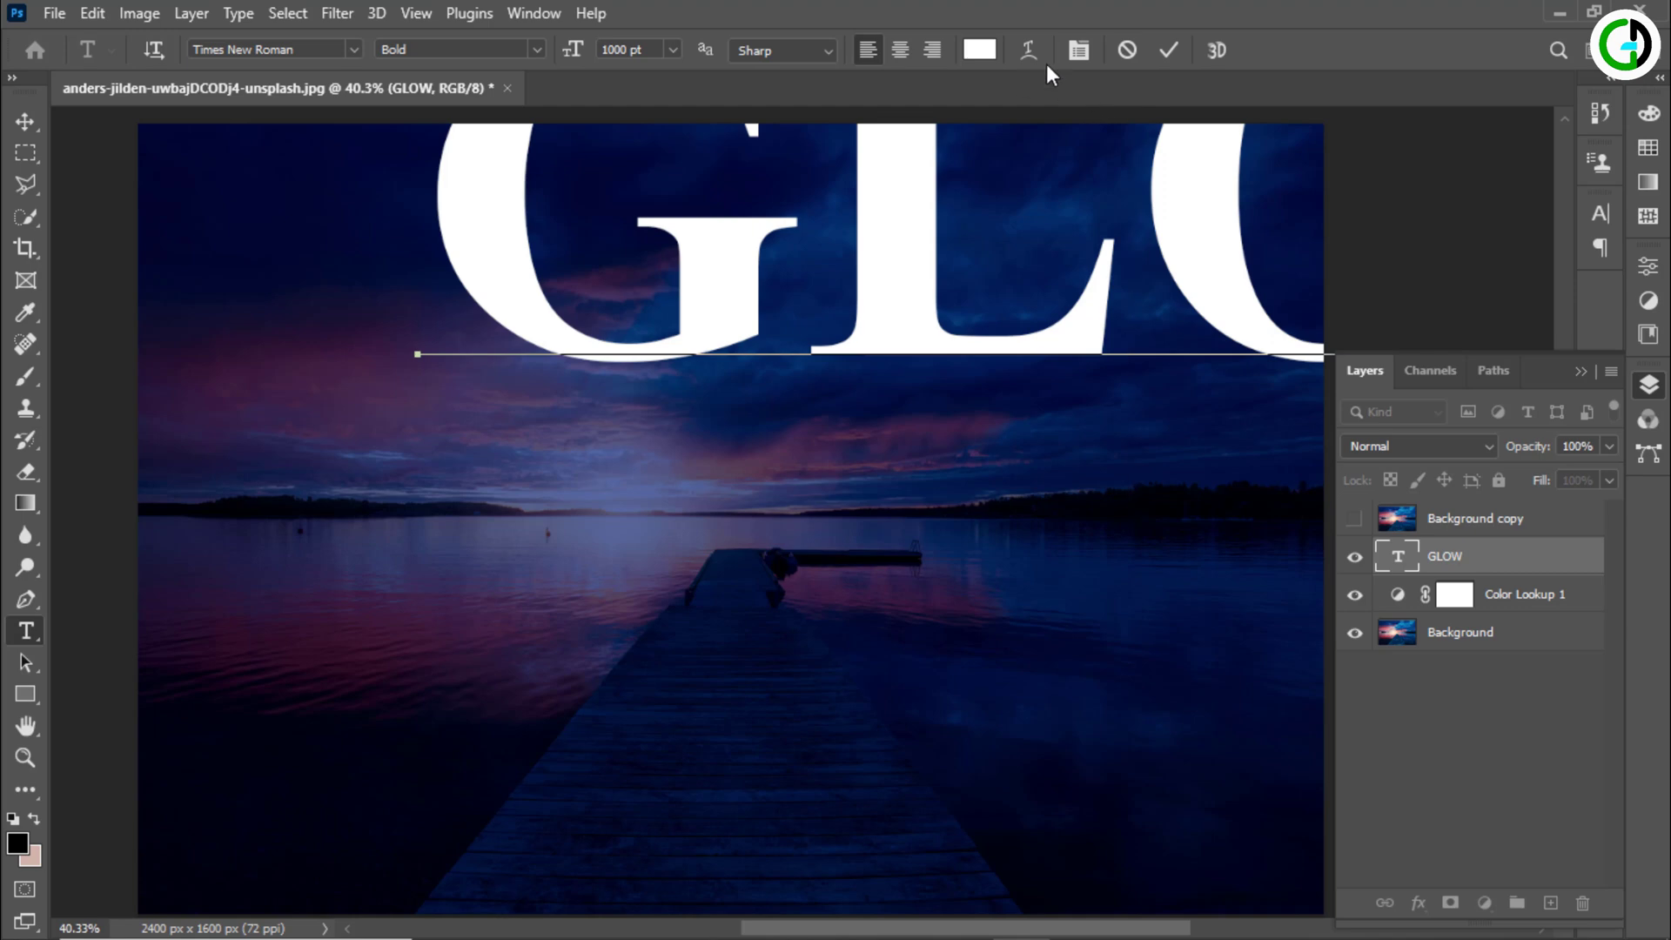
left_click(1168, 50)
Step: Move the GLOW text over the sky and scale it down to about 64% so the whole word fits on the image
left_click(26, 122)
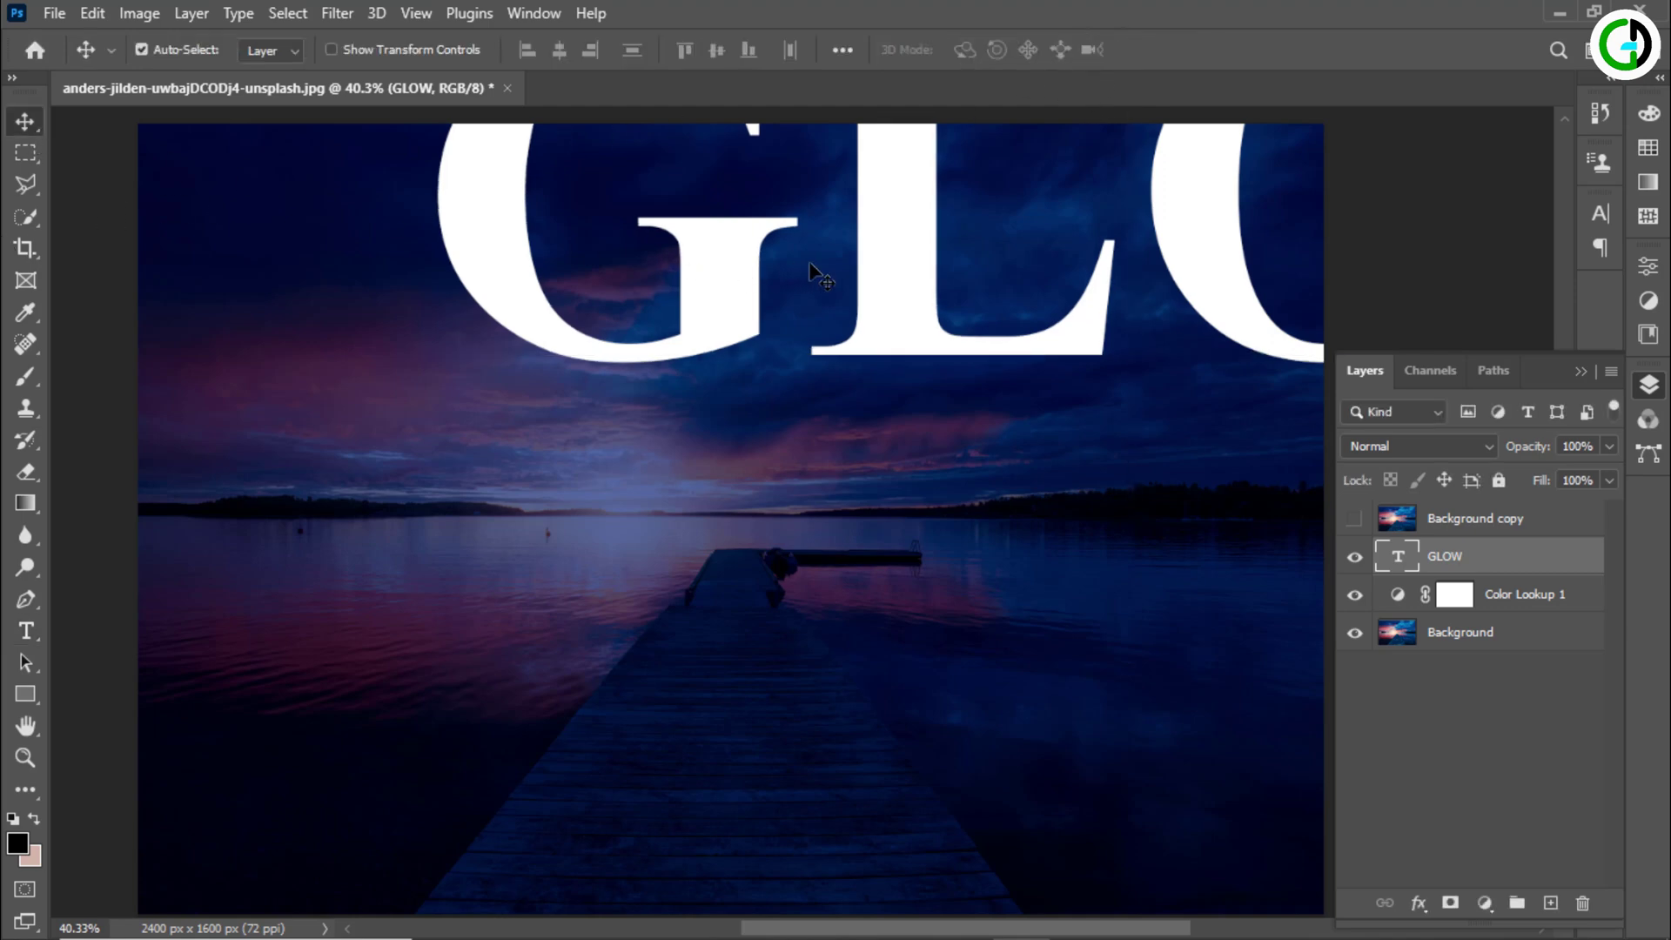
left_click_drag(866, 263, 504, 462)
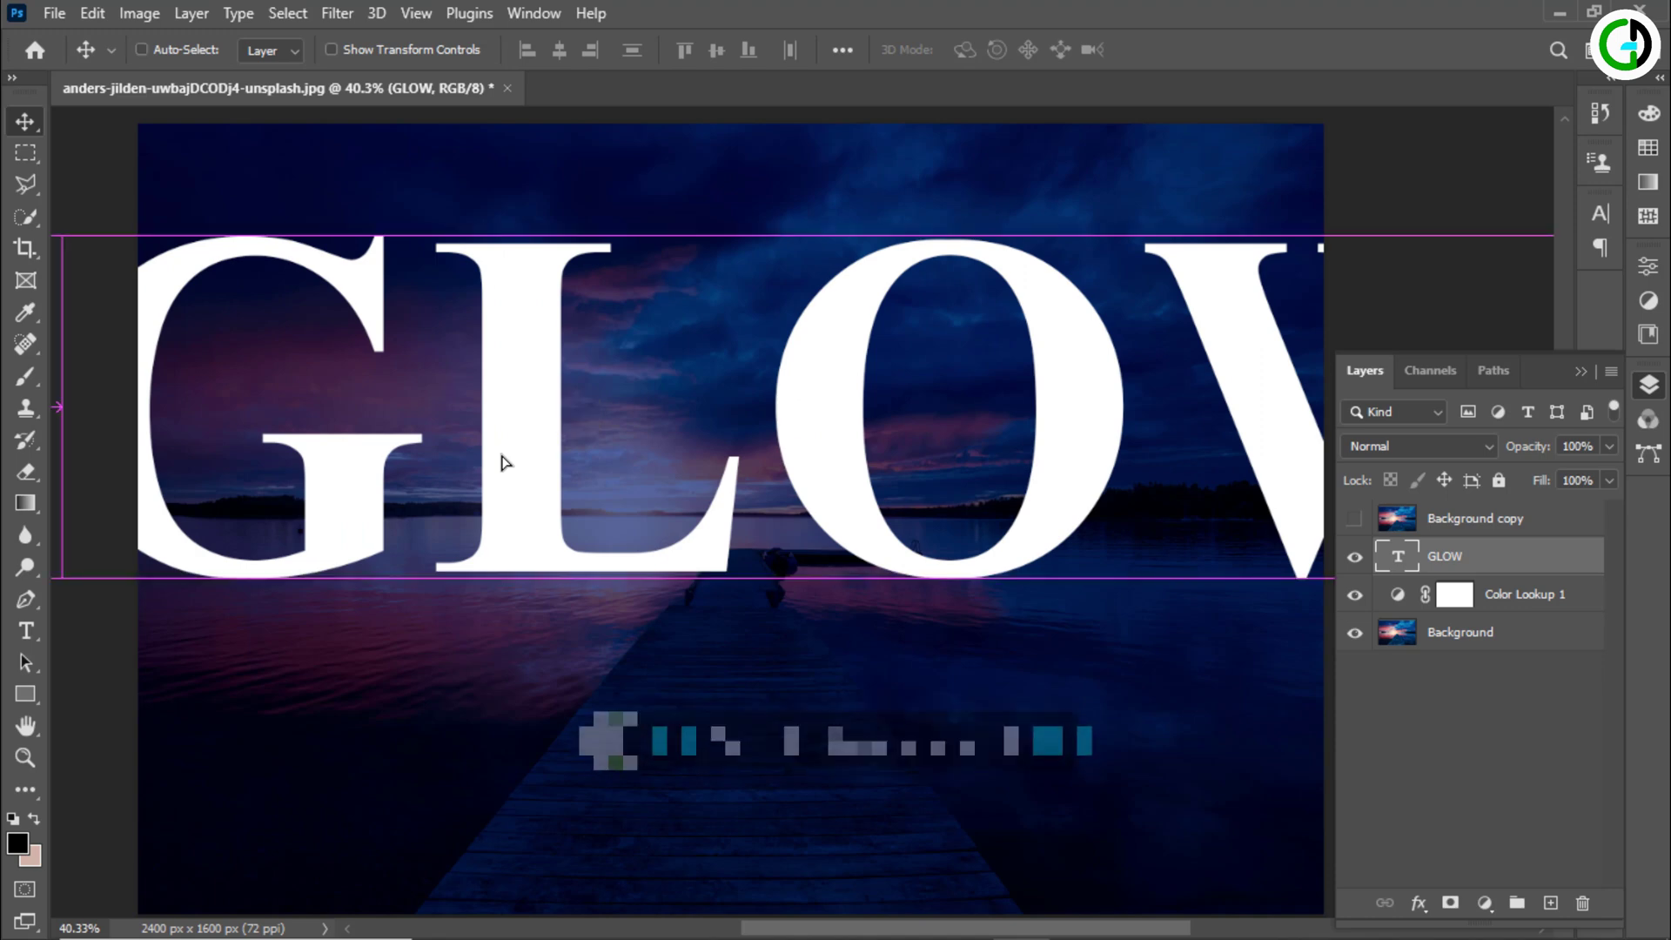
key("ctrl+t")
left_click_drag(836, 160, 836, 366)
left_click_drag(828, 538, 778, 388)
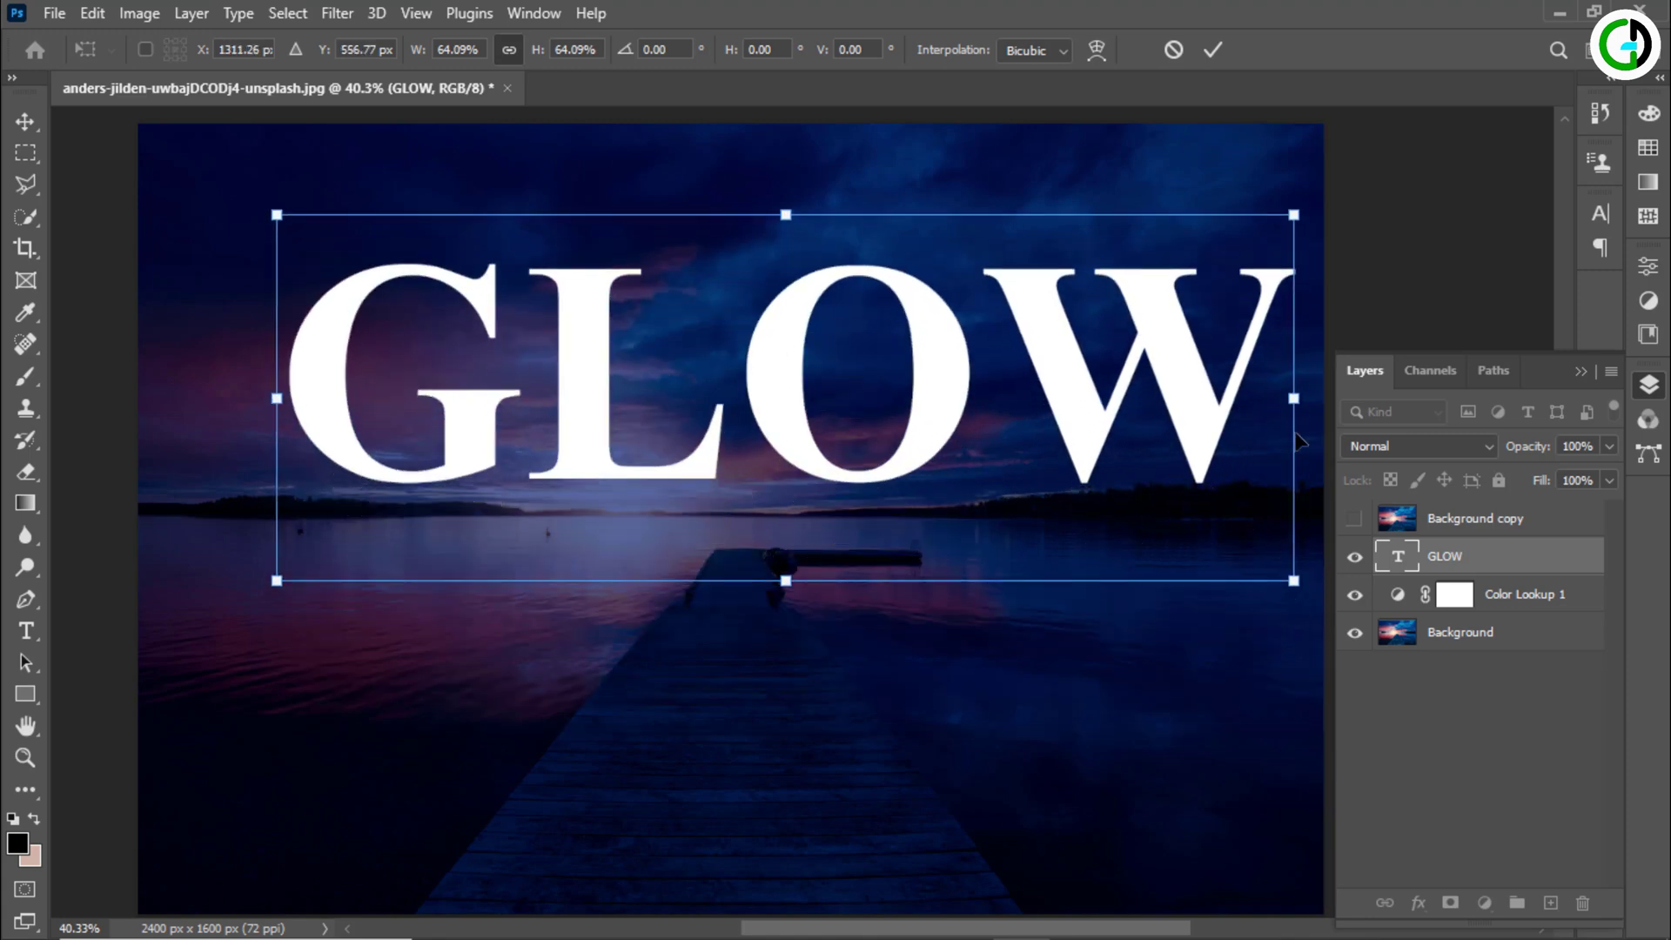
left_click(1649, 265)
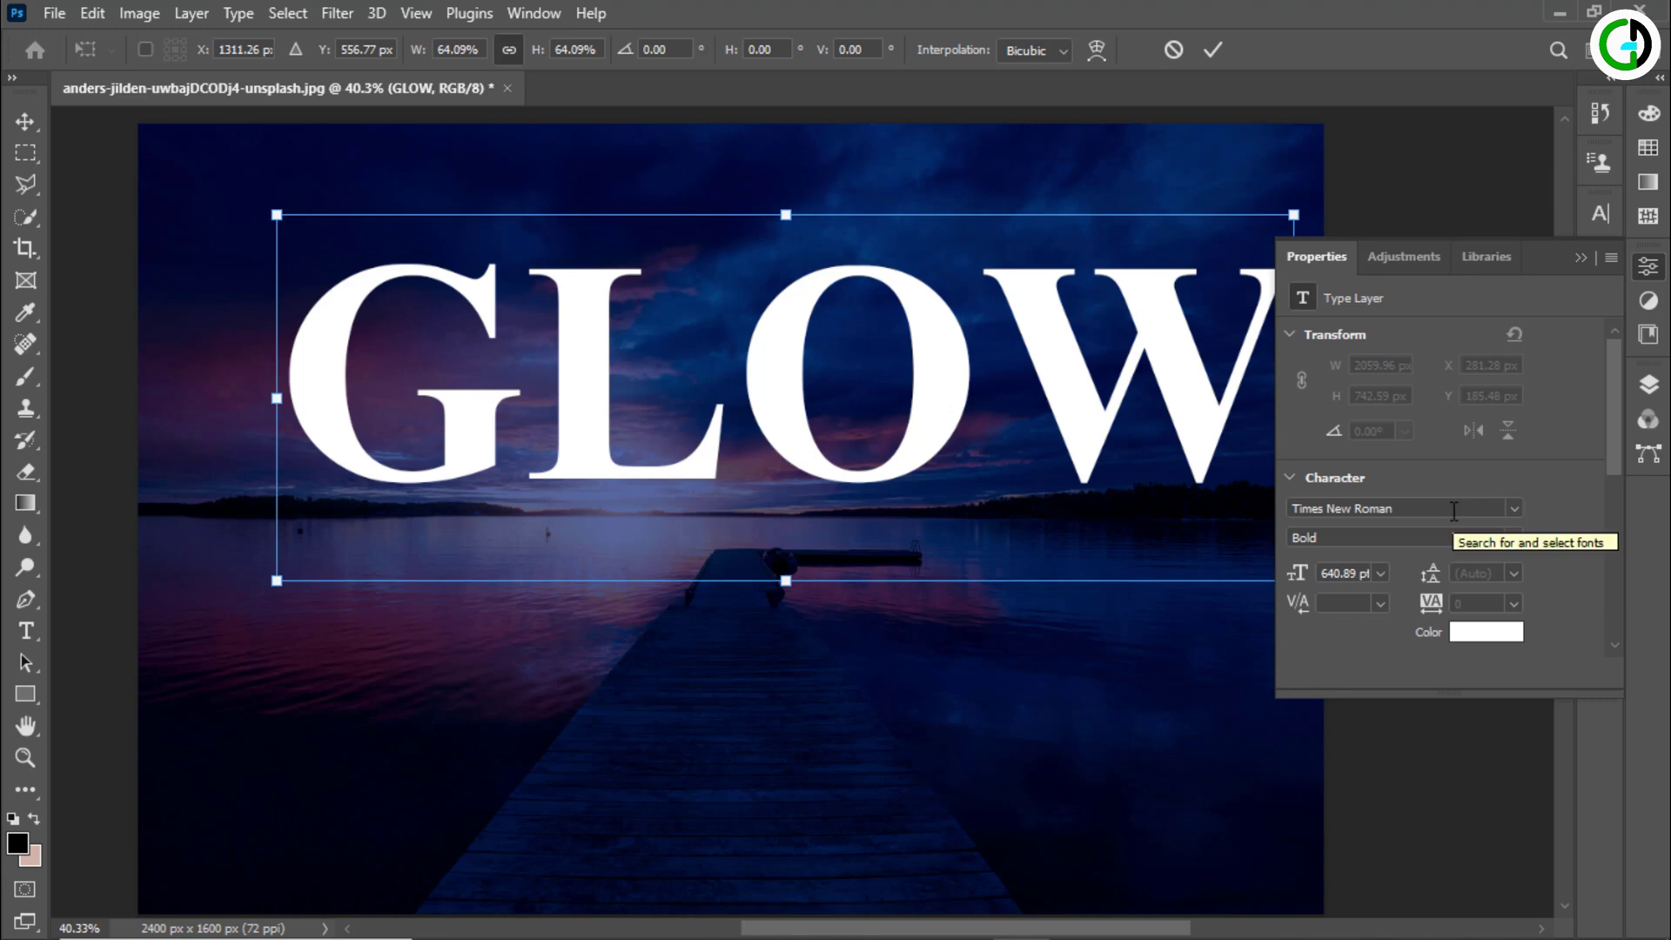
left_click(1213, 50)
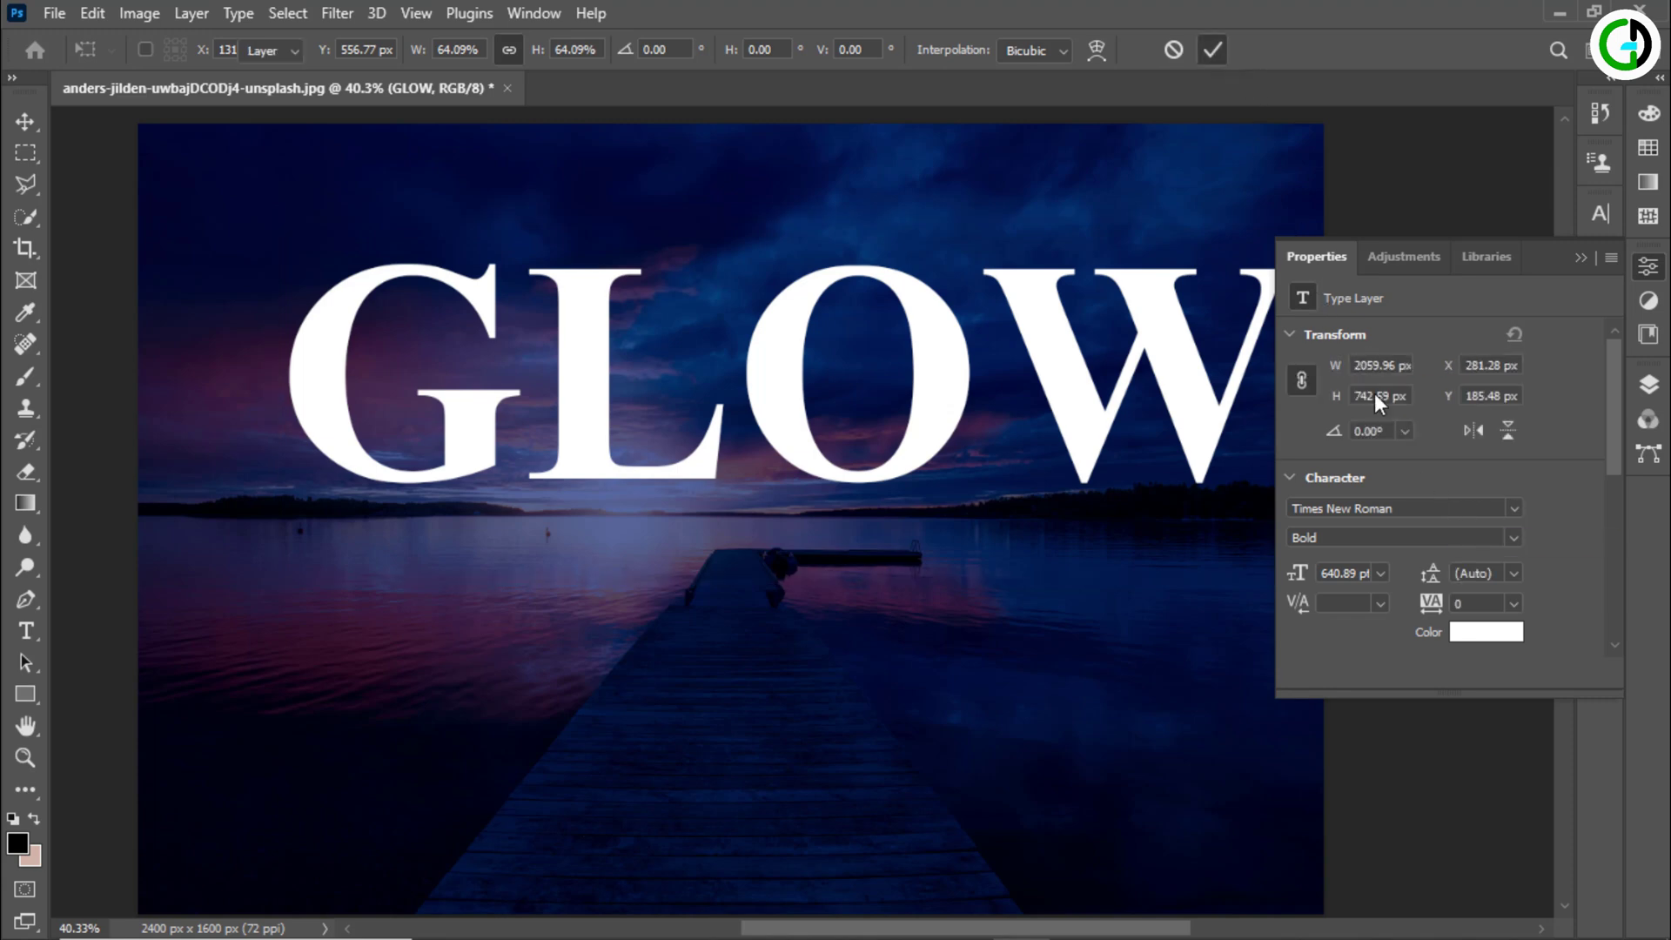
Step: Change the GLOW text's font to Engebrechtre Bold
left_click(1405, 508)
type("en")
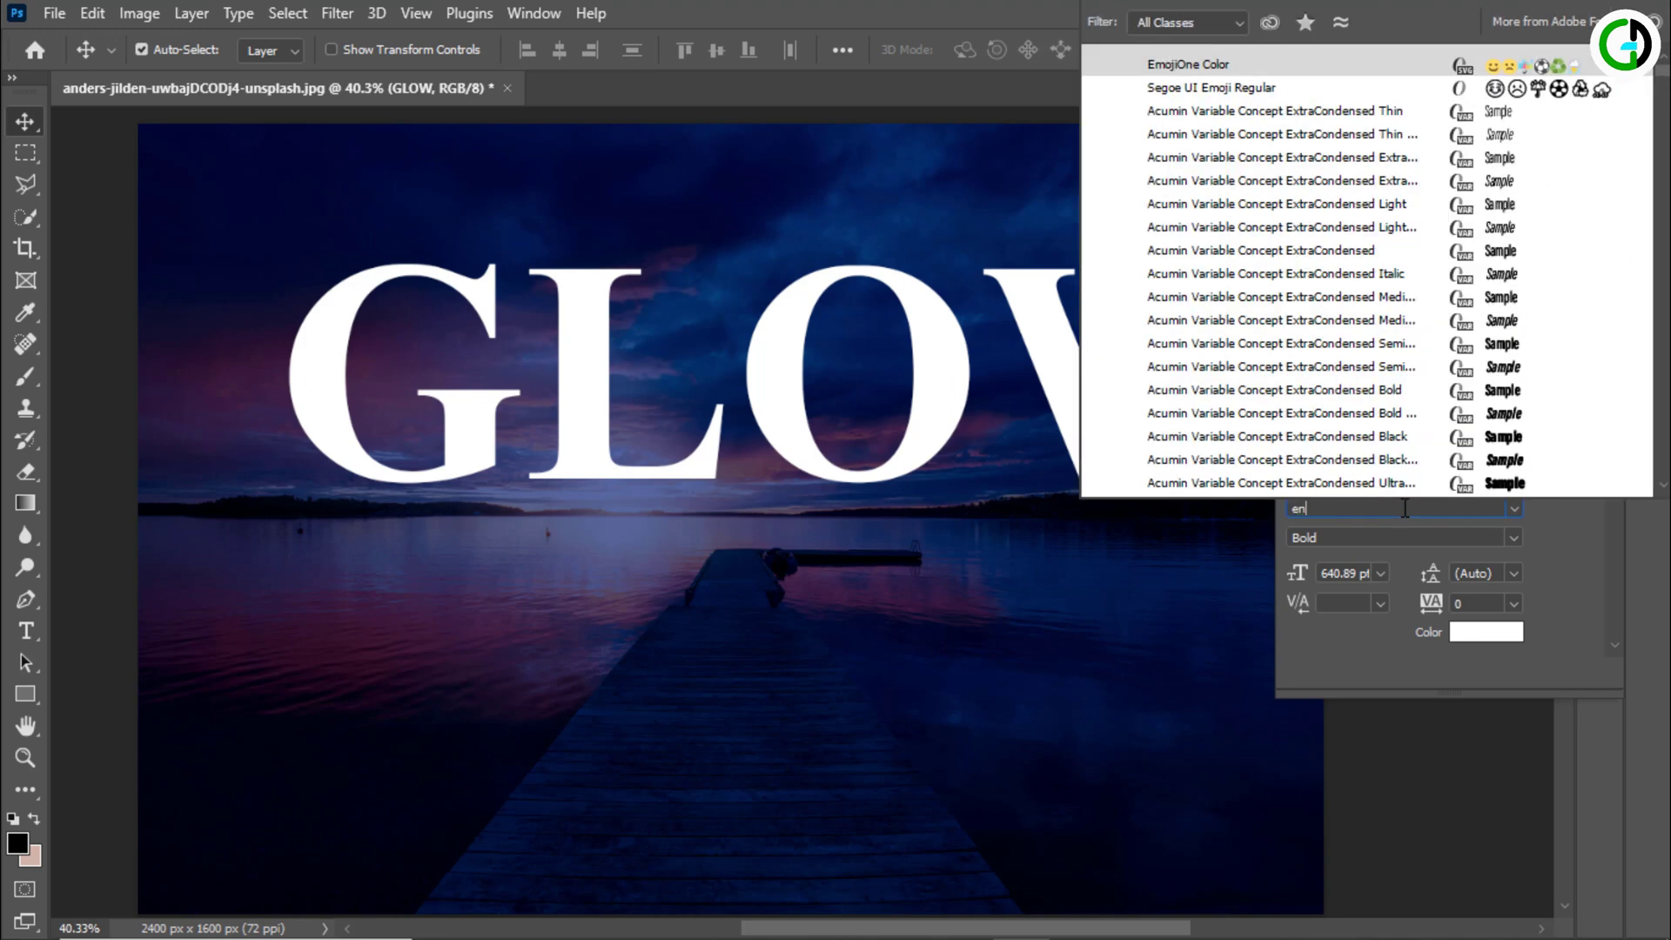
type("gebrechtre")
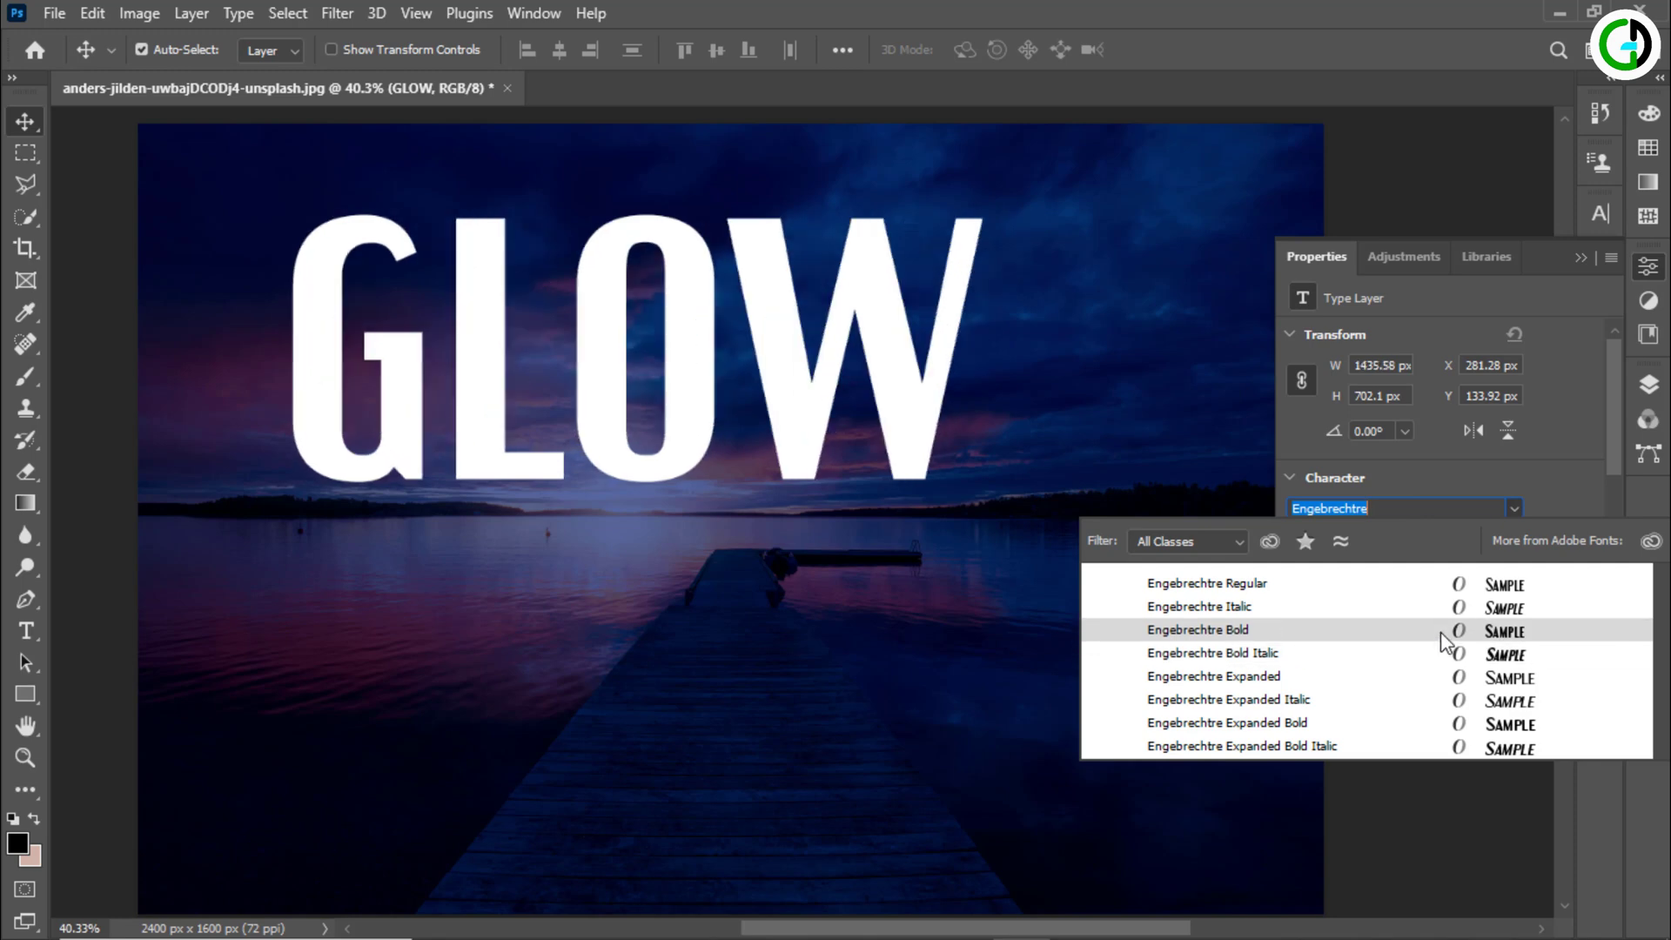
left_click(1439, 632)
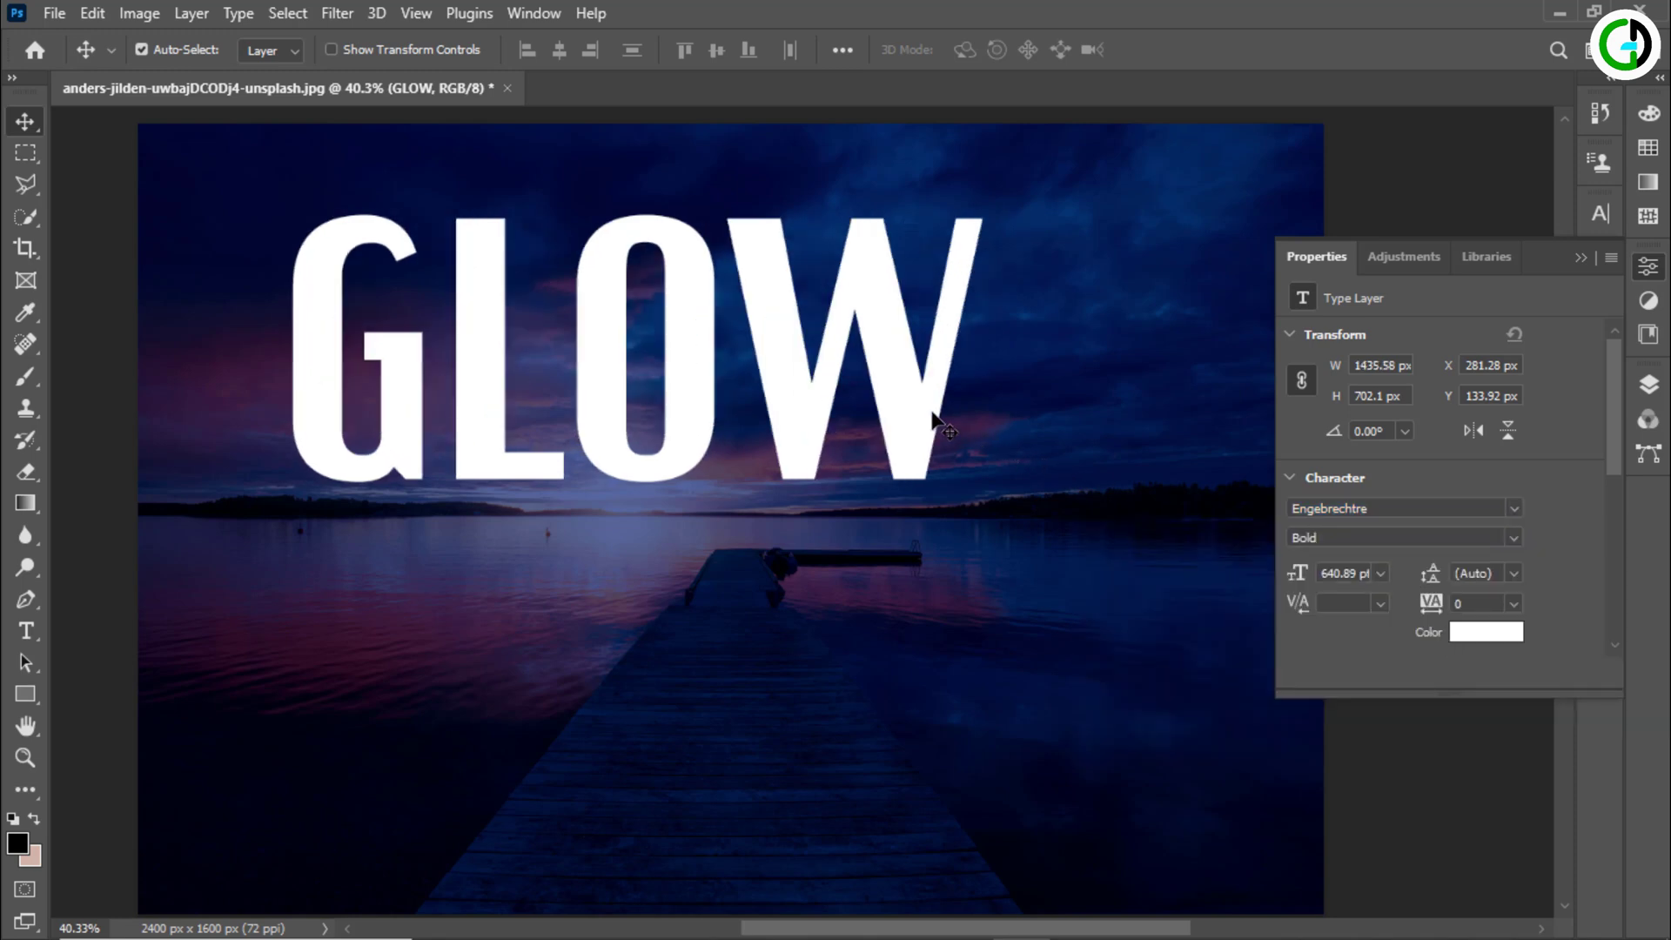
Step: Scale the GLOW text to about 99% and position it at about X 1200 px, Y 550 px, just above the horizon
key("ctrl+t")
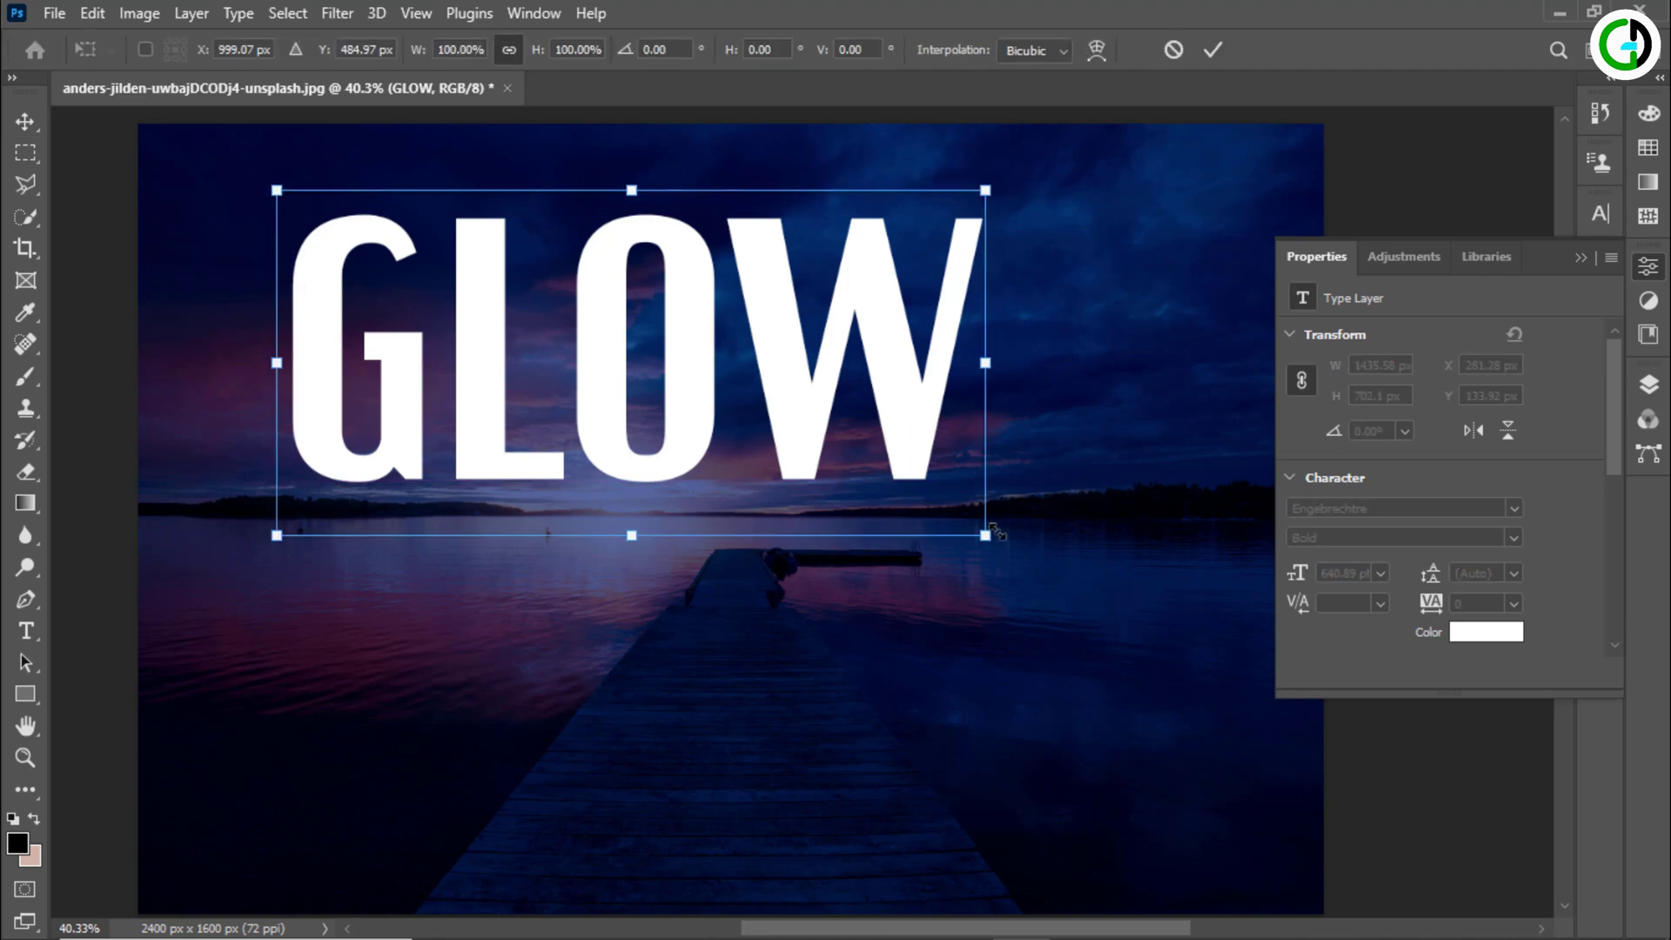
left_click_drag(999, 544, 1093, 592)
left_click_drag(995, 486, 1048, 485)
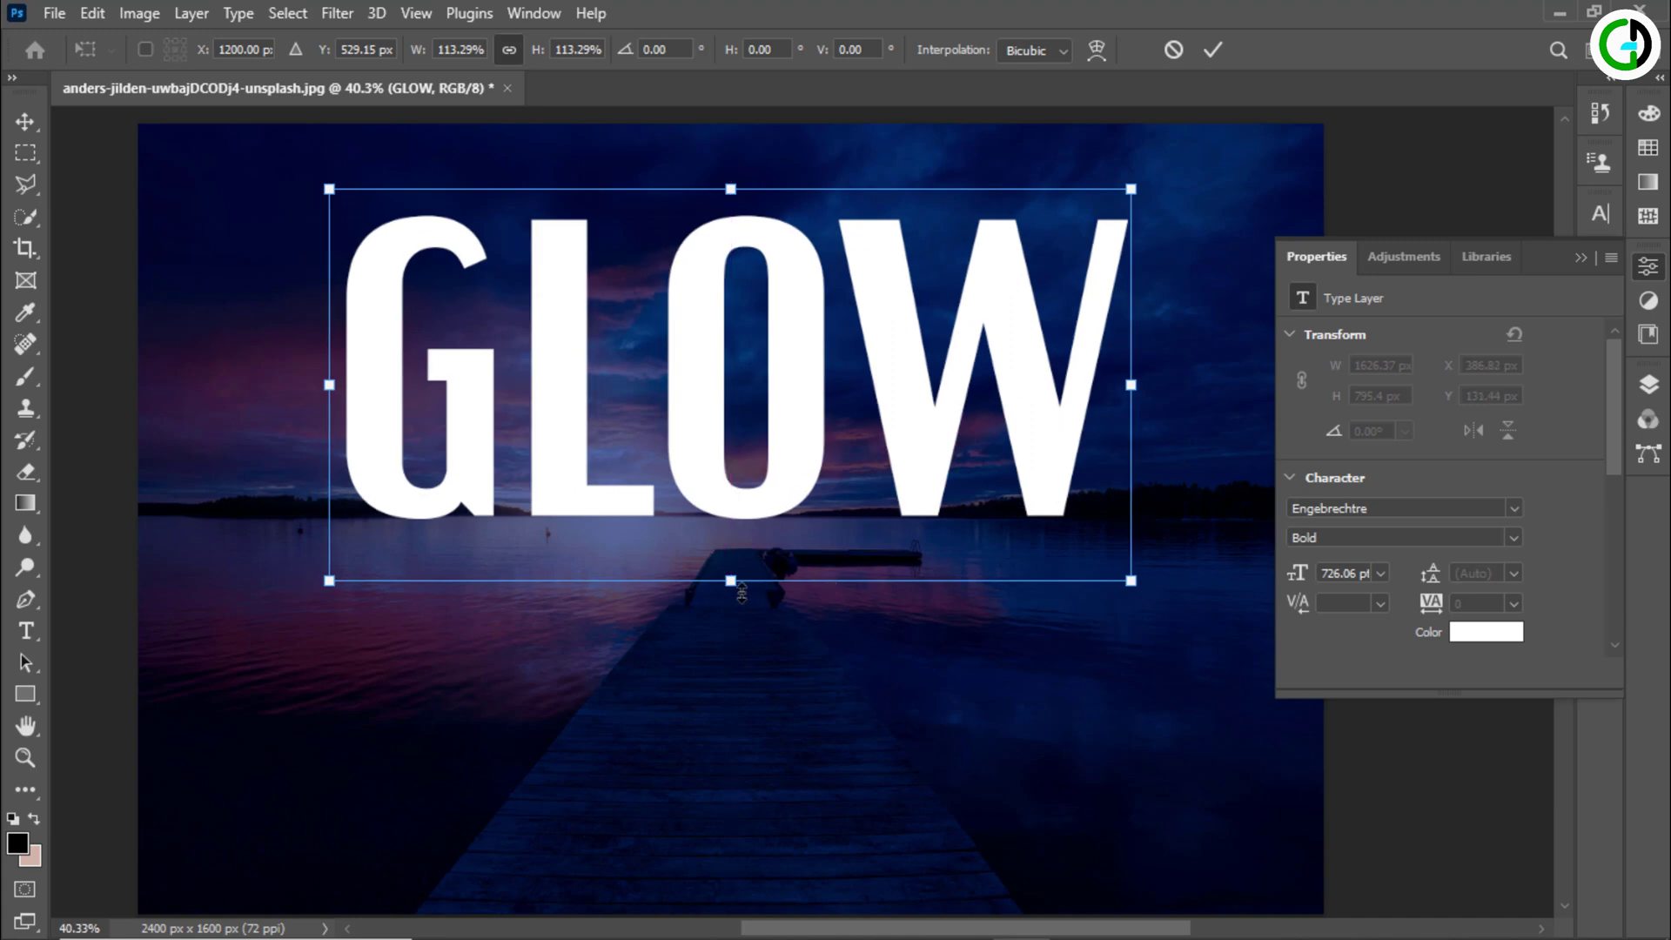
left_click_drag(742, 594, 741, 615)
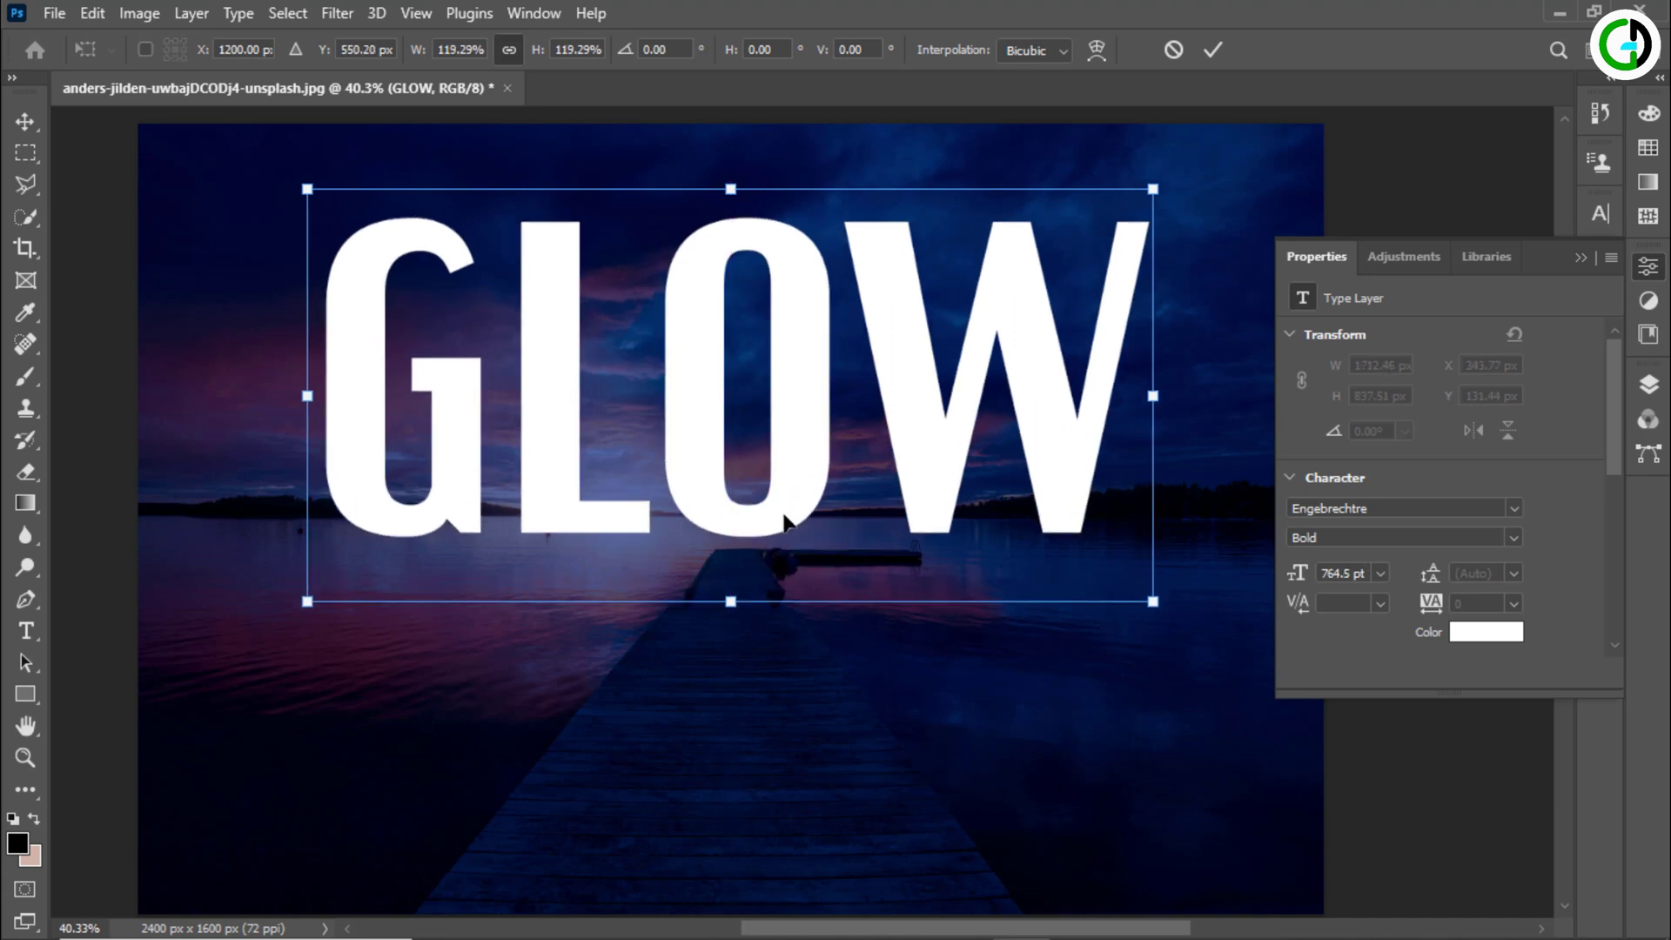
left_click_drag(786, 521, 787, 500)
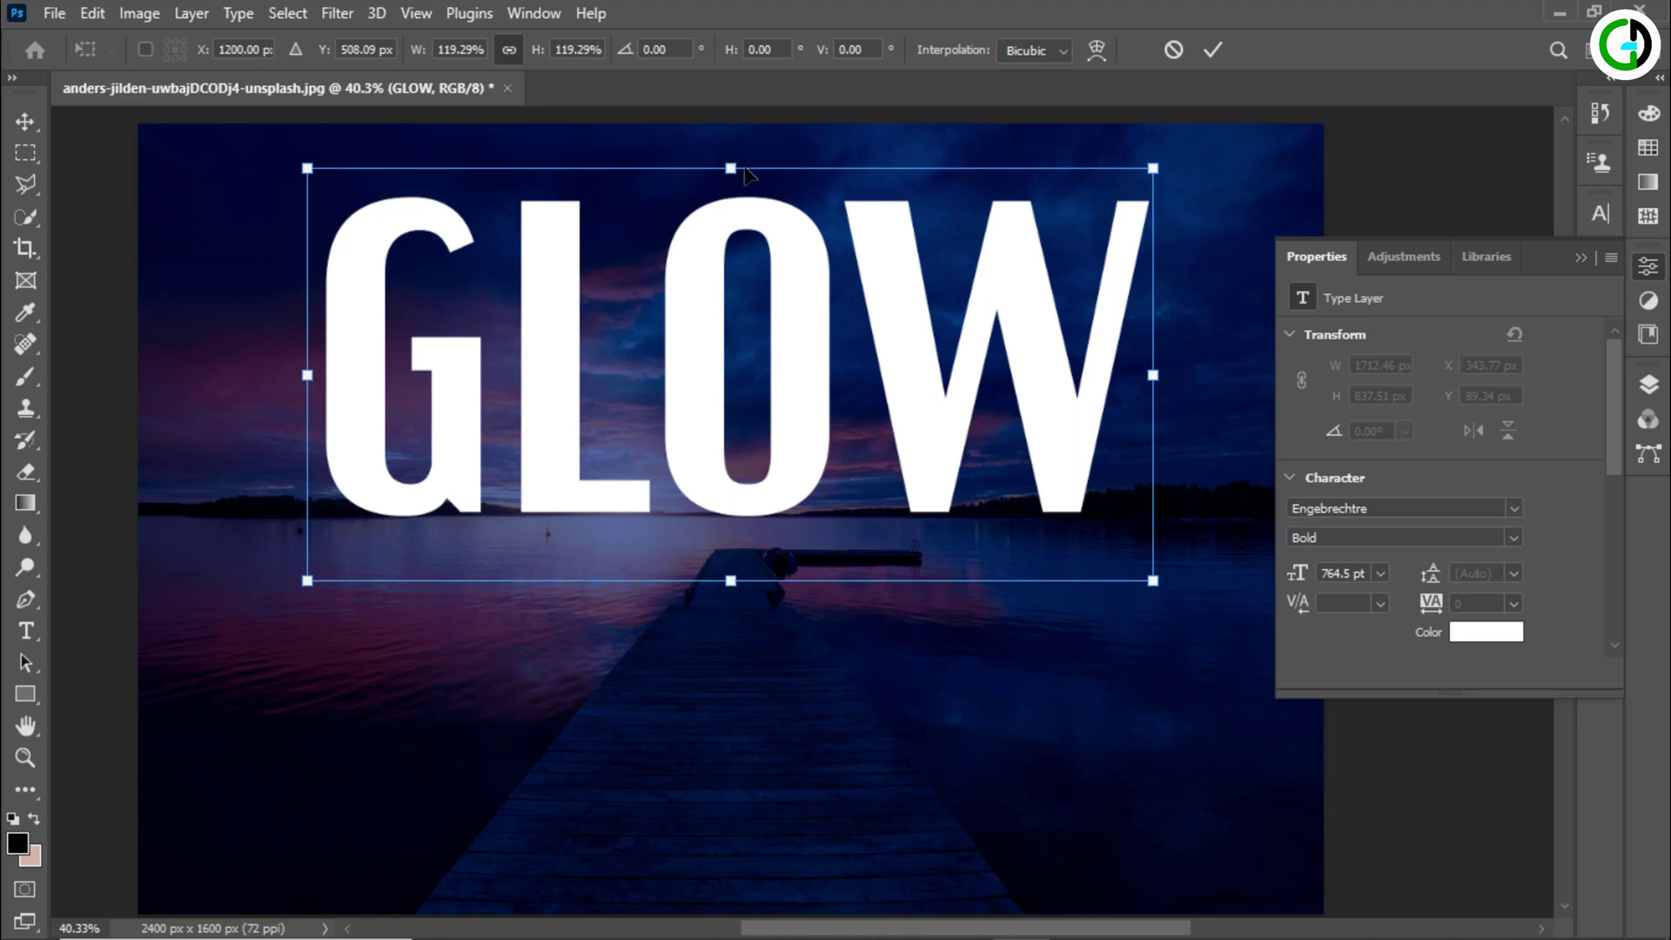
left_click_drag(738, 167, 745, 231)
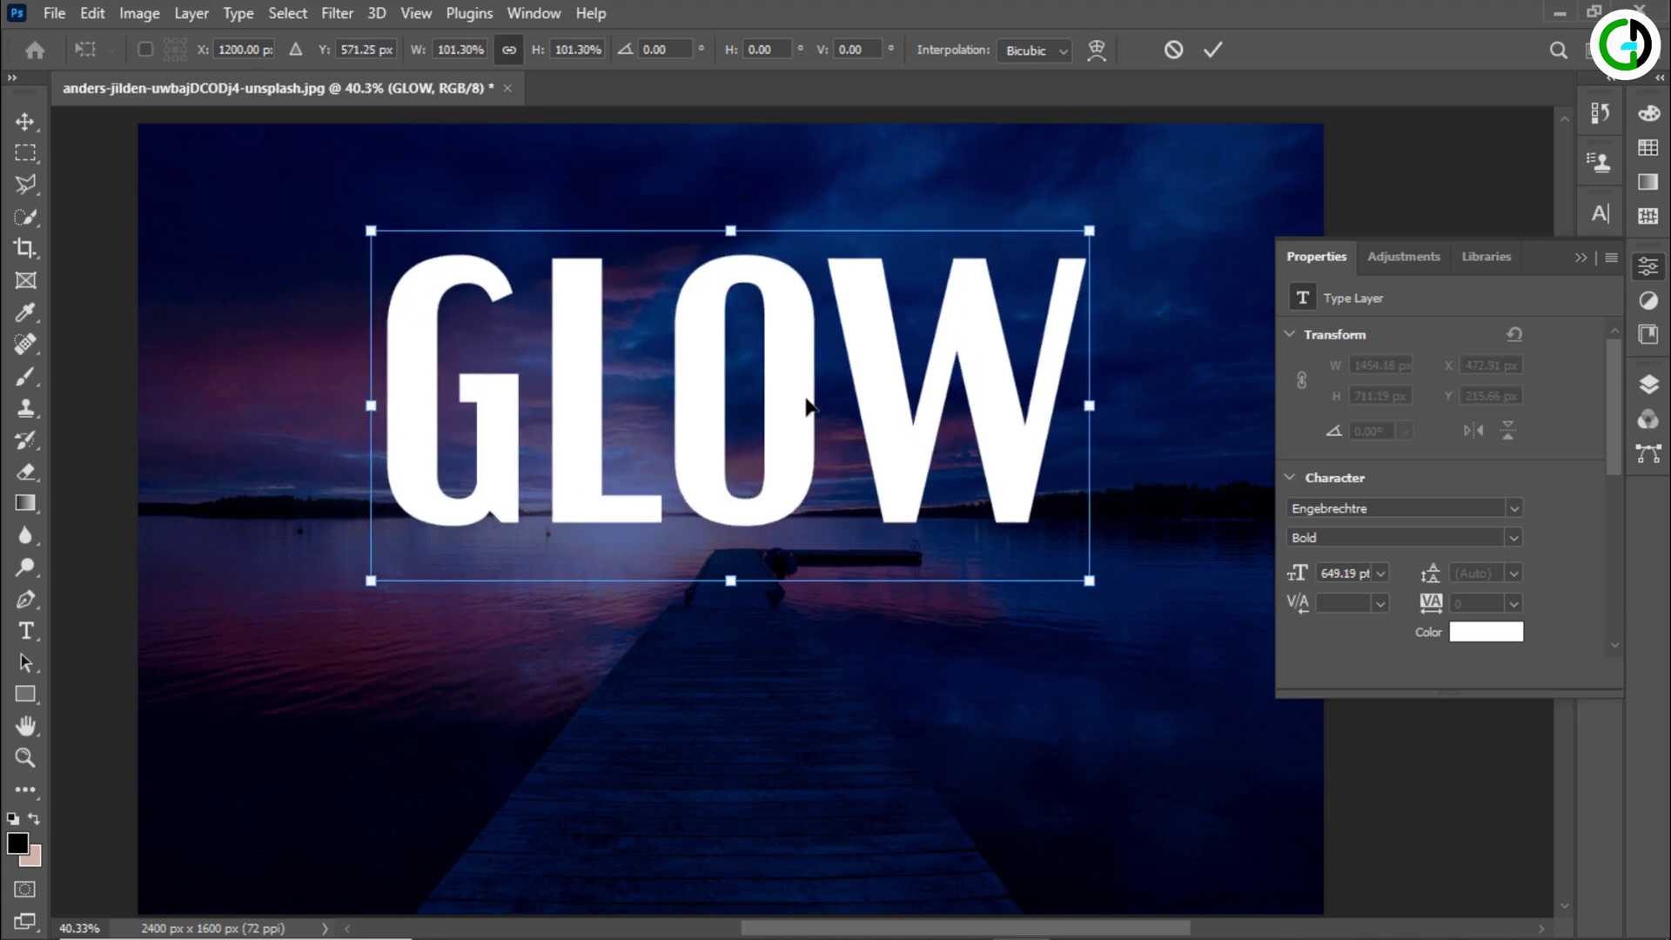
left_click_drag(808, 405, 812, 397)
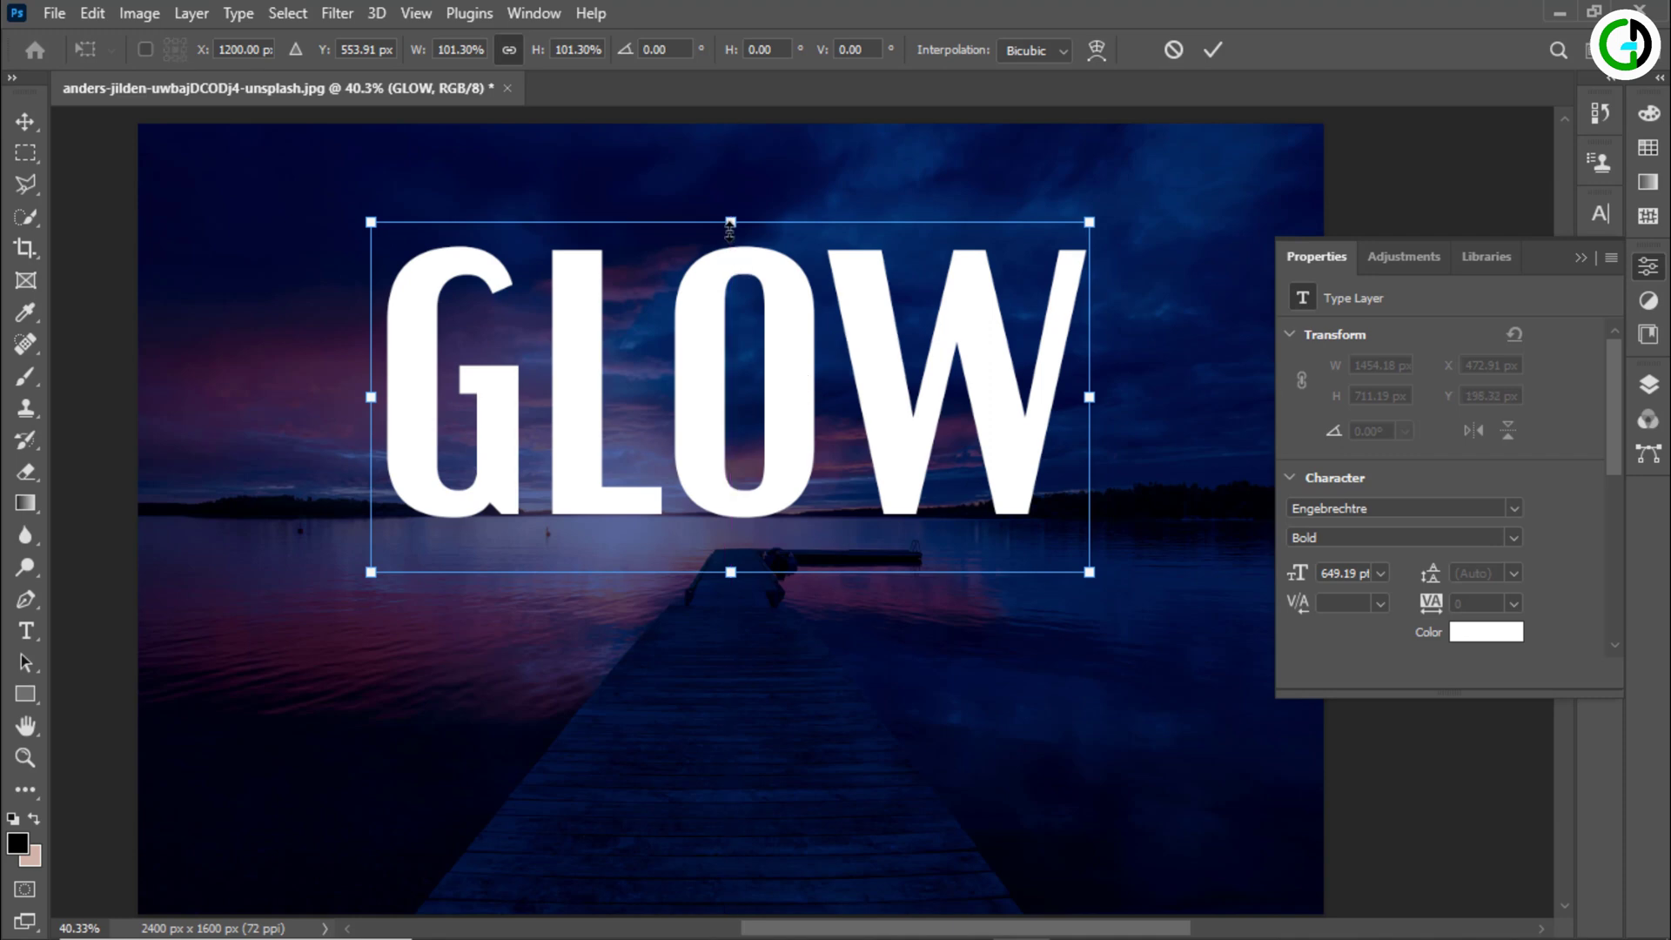
left_click_drag(731, 230, 730, 240)
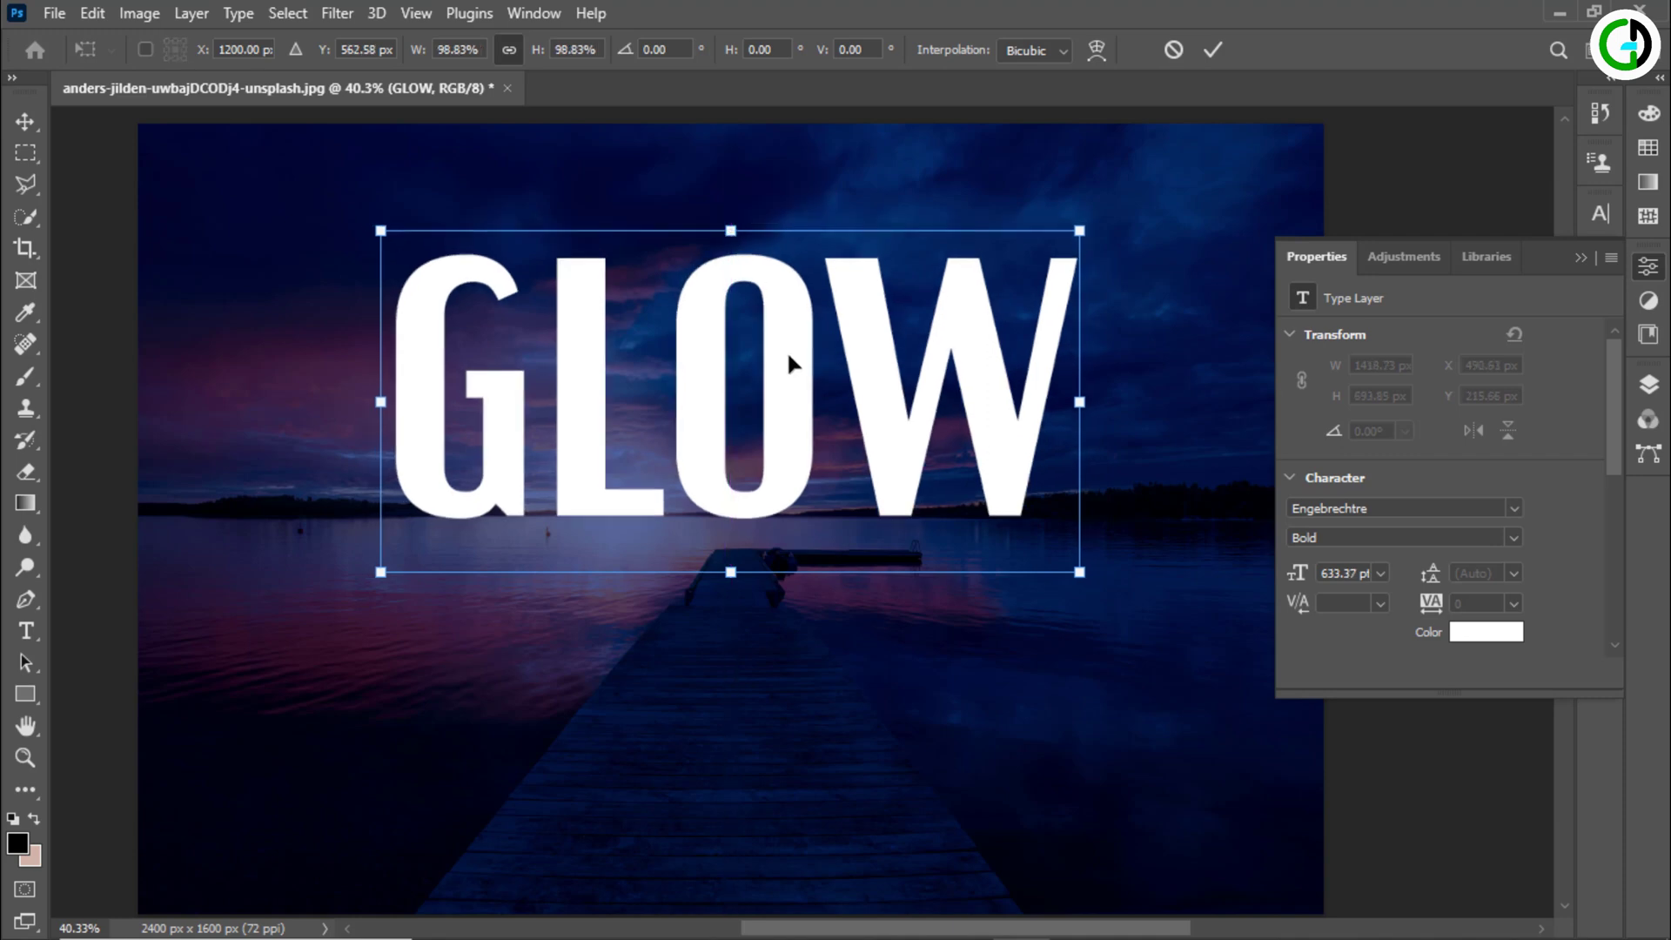
left_click_drag(787, 350, 789, 343)
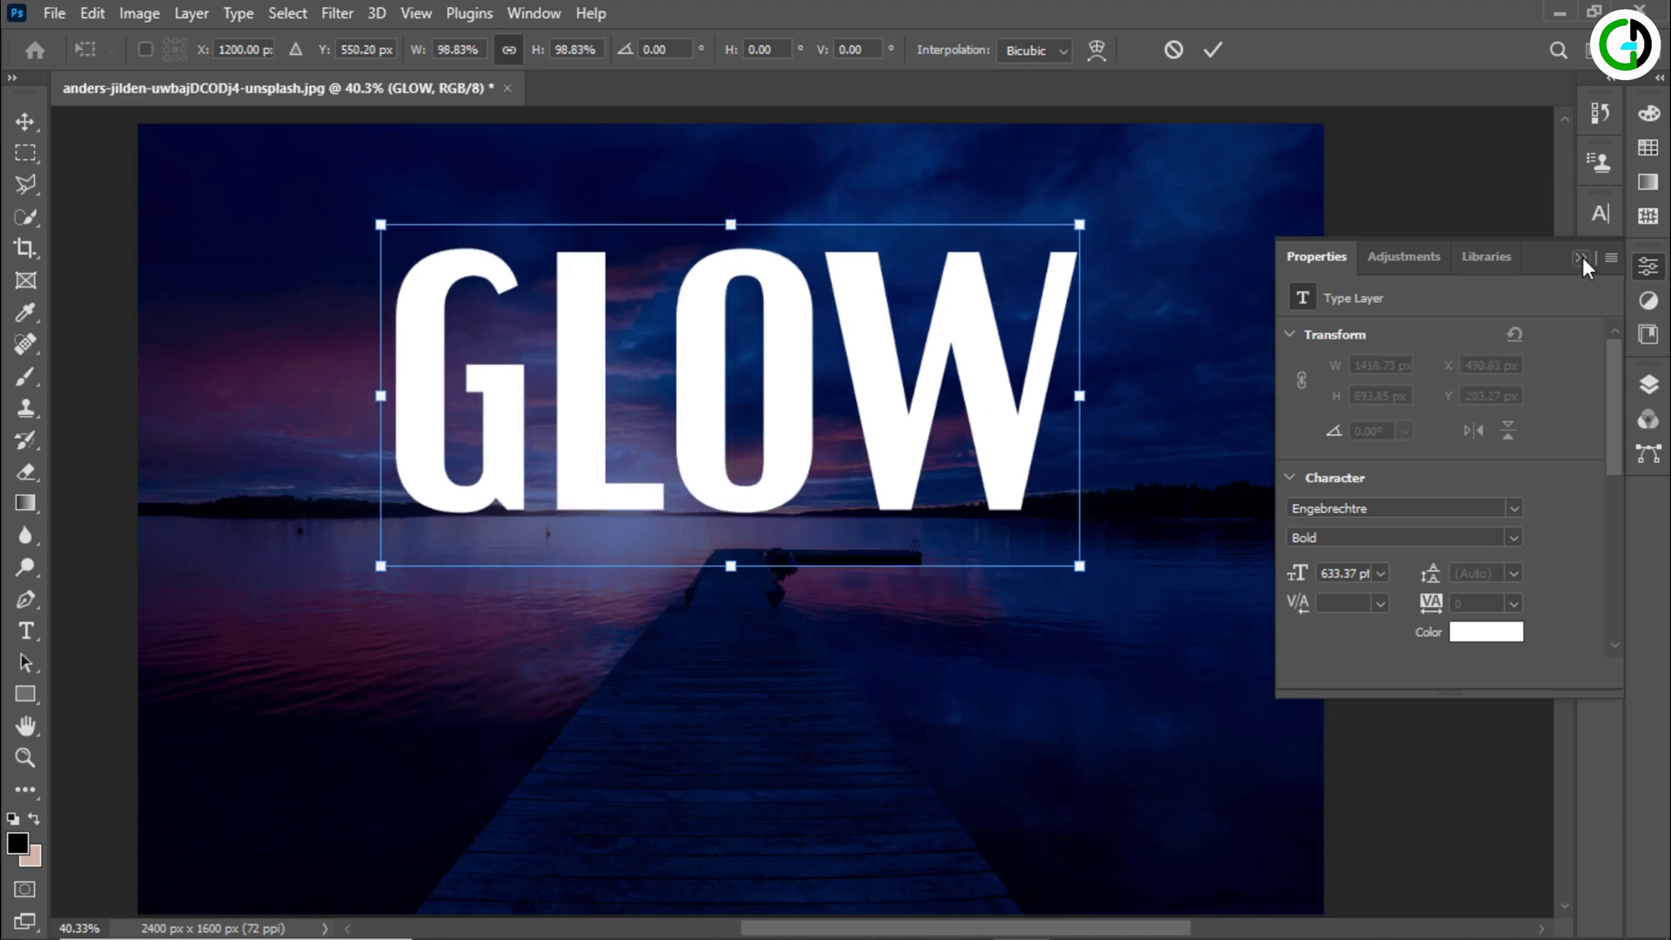
Step: Apply the transform and align the GLOW text's horizontal center with the Background layer
left_click(1583, 259)
left_click(1648, 385)
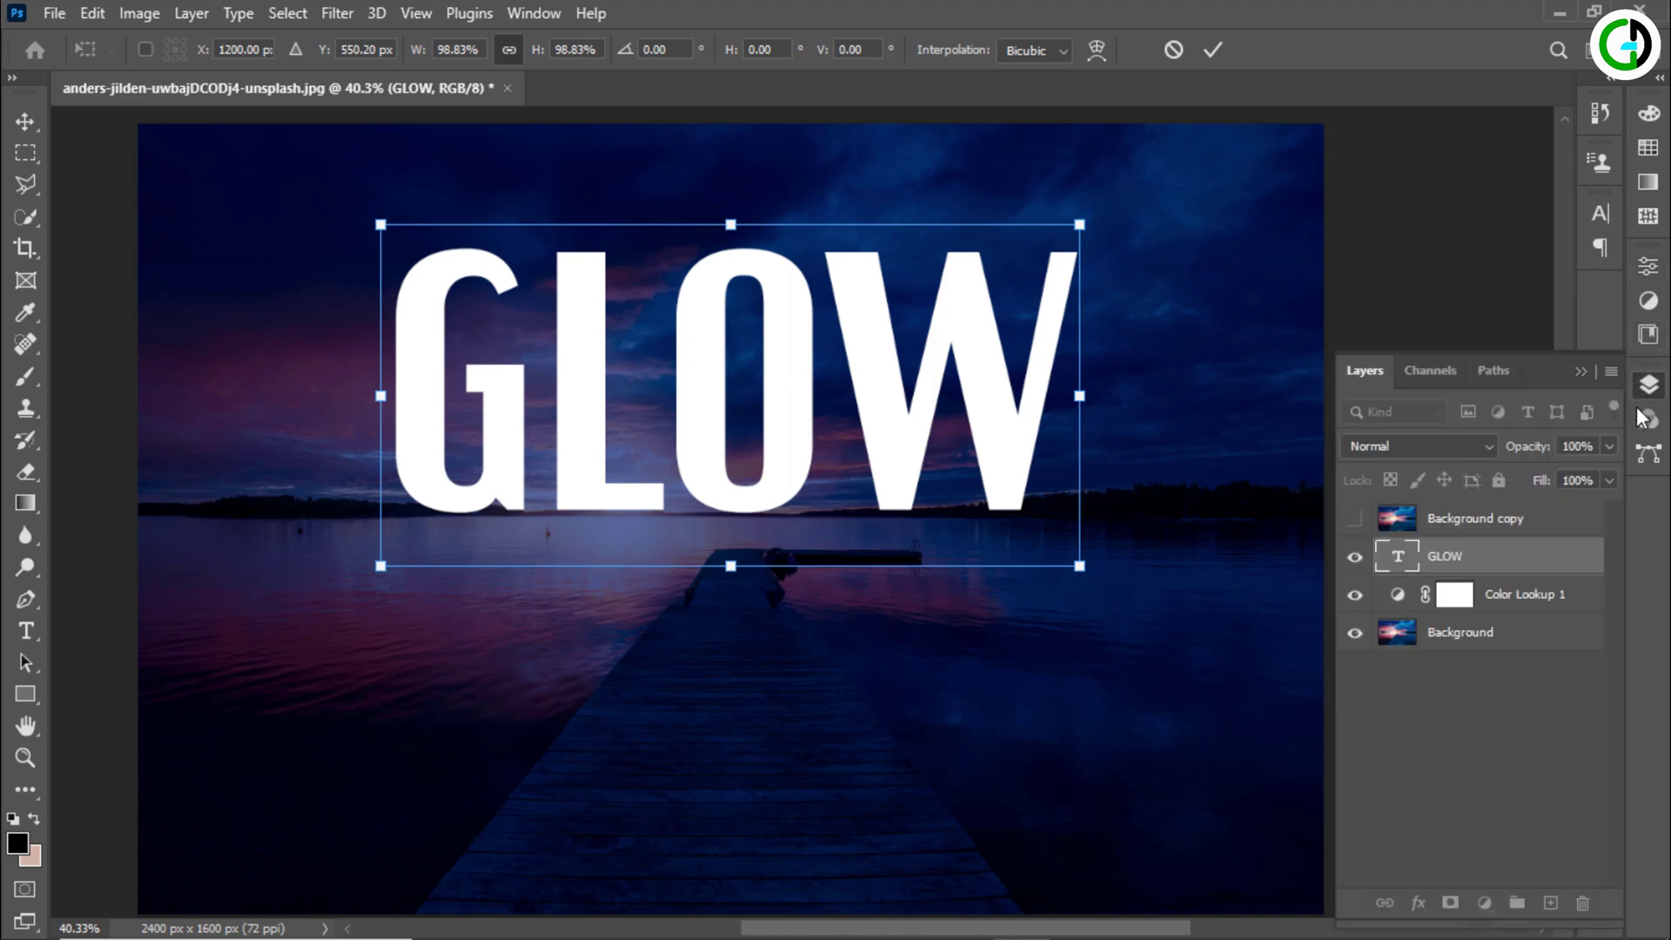
left_click(1459, 635)
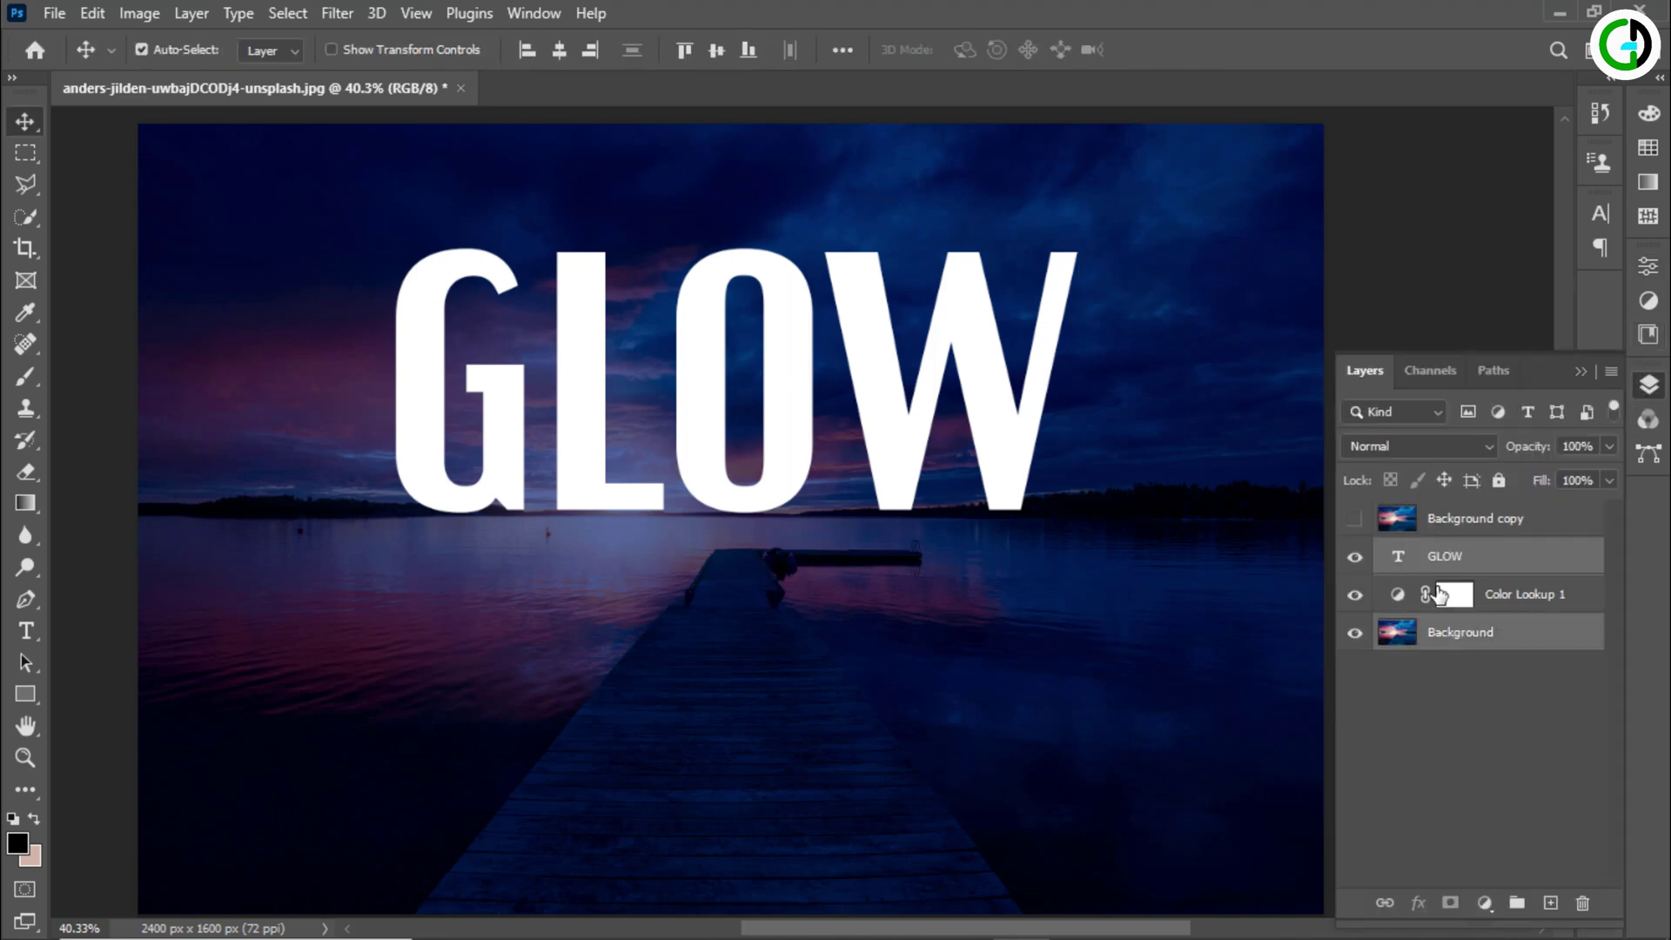
left_click(559, 50)
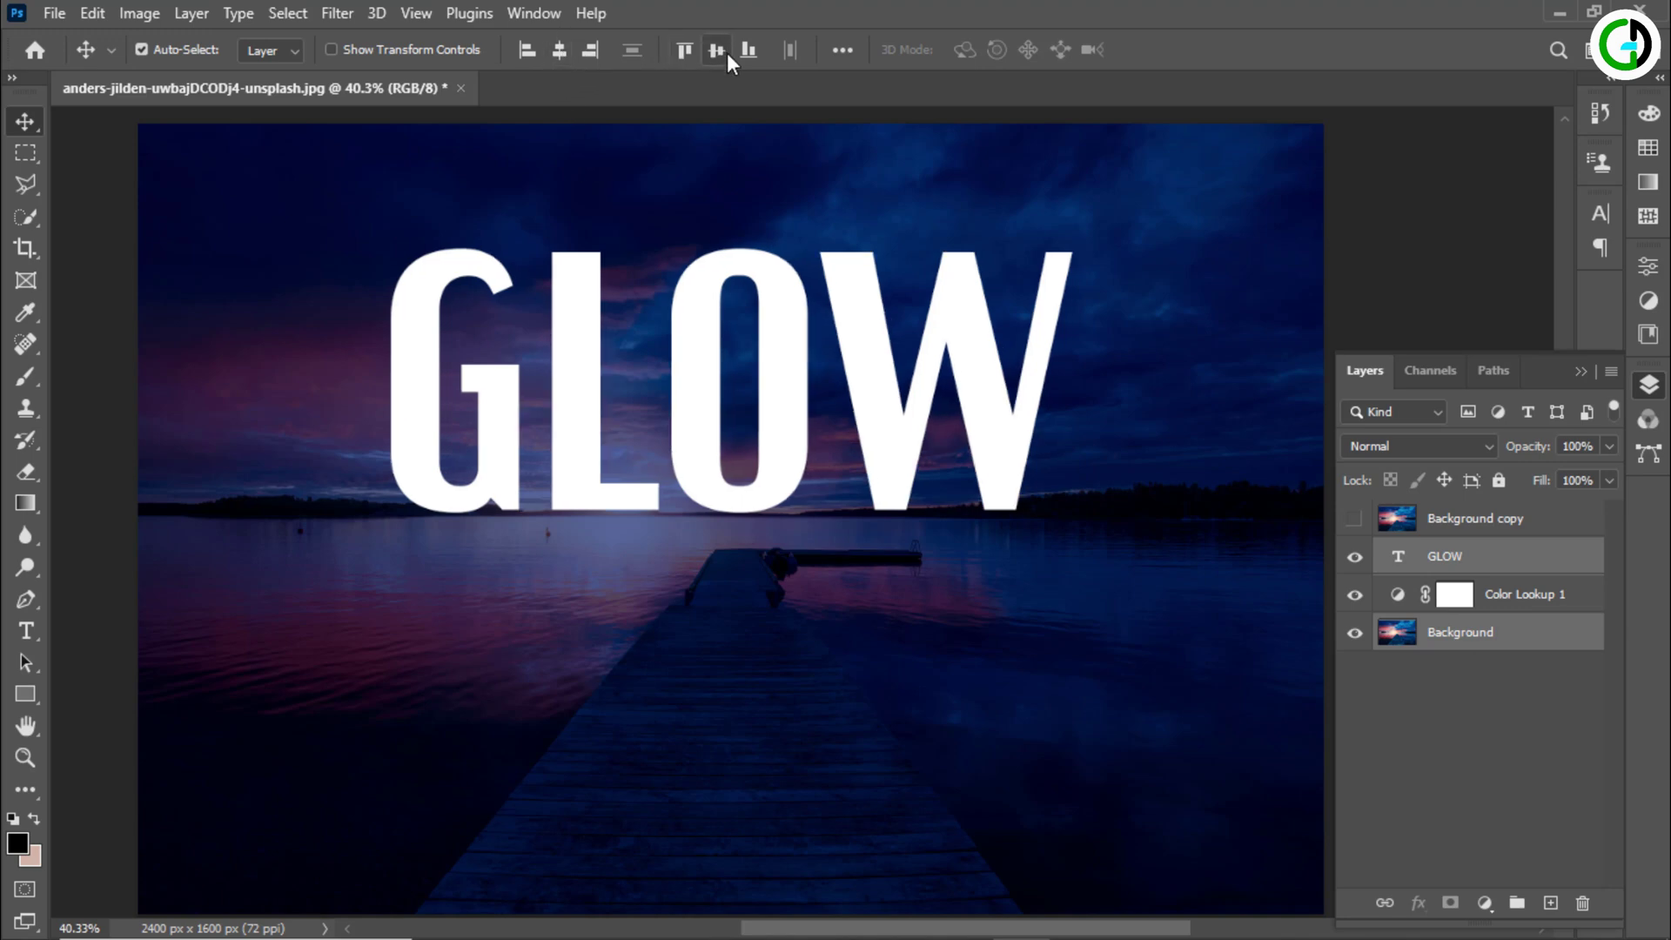
left_click(1361, 211)
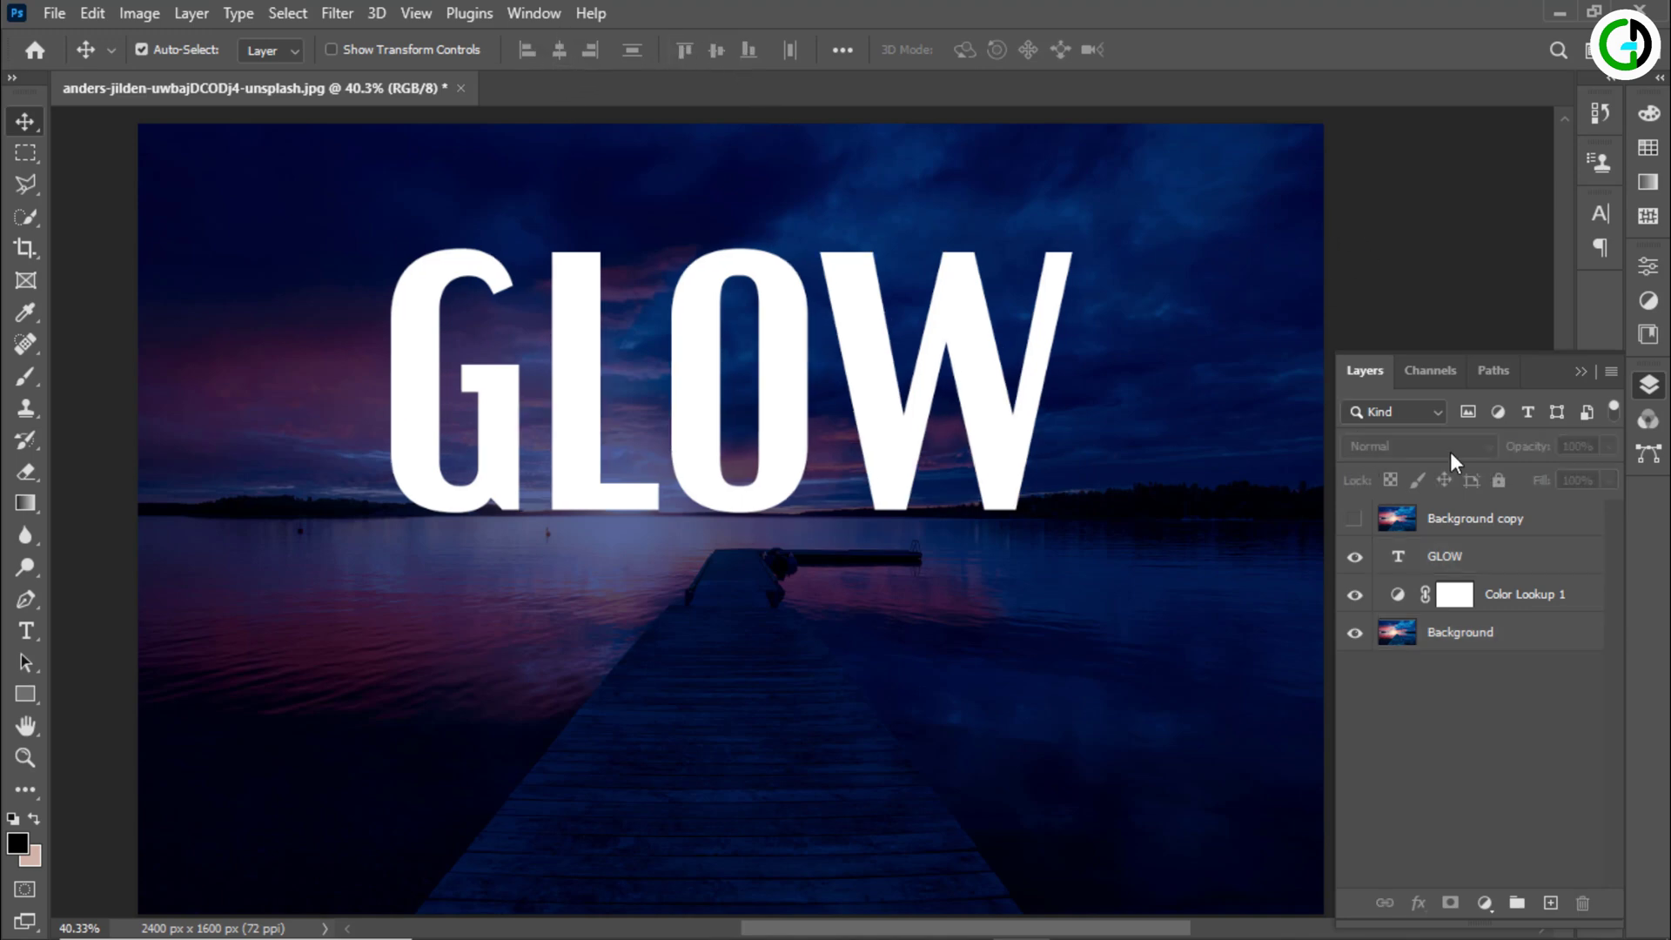
Step: Duplicate the GLOW text layer and place the copy beneath the original in the layer stack
left_click(1458, 562)
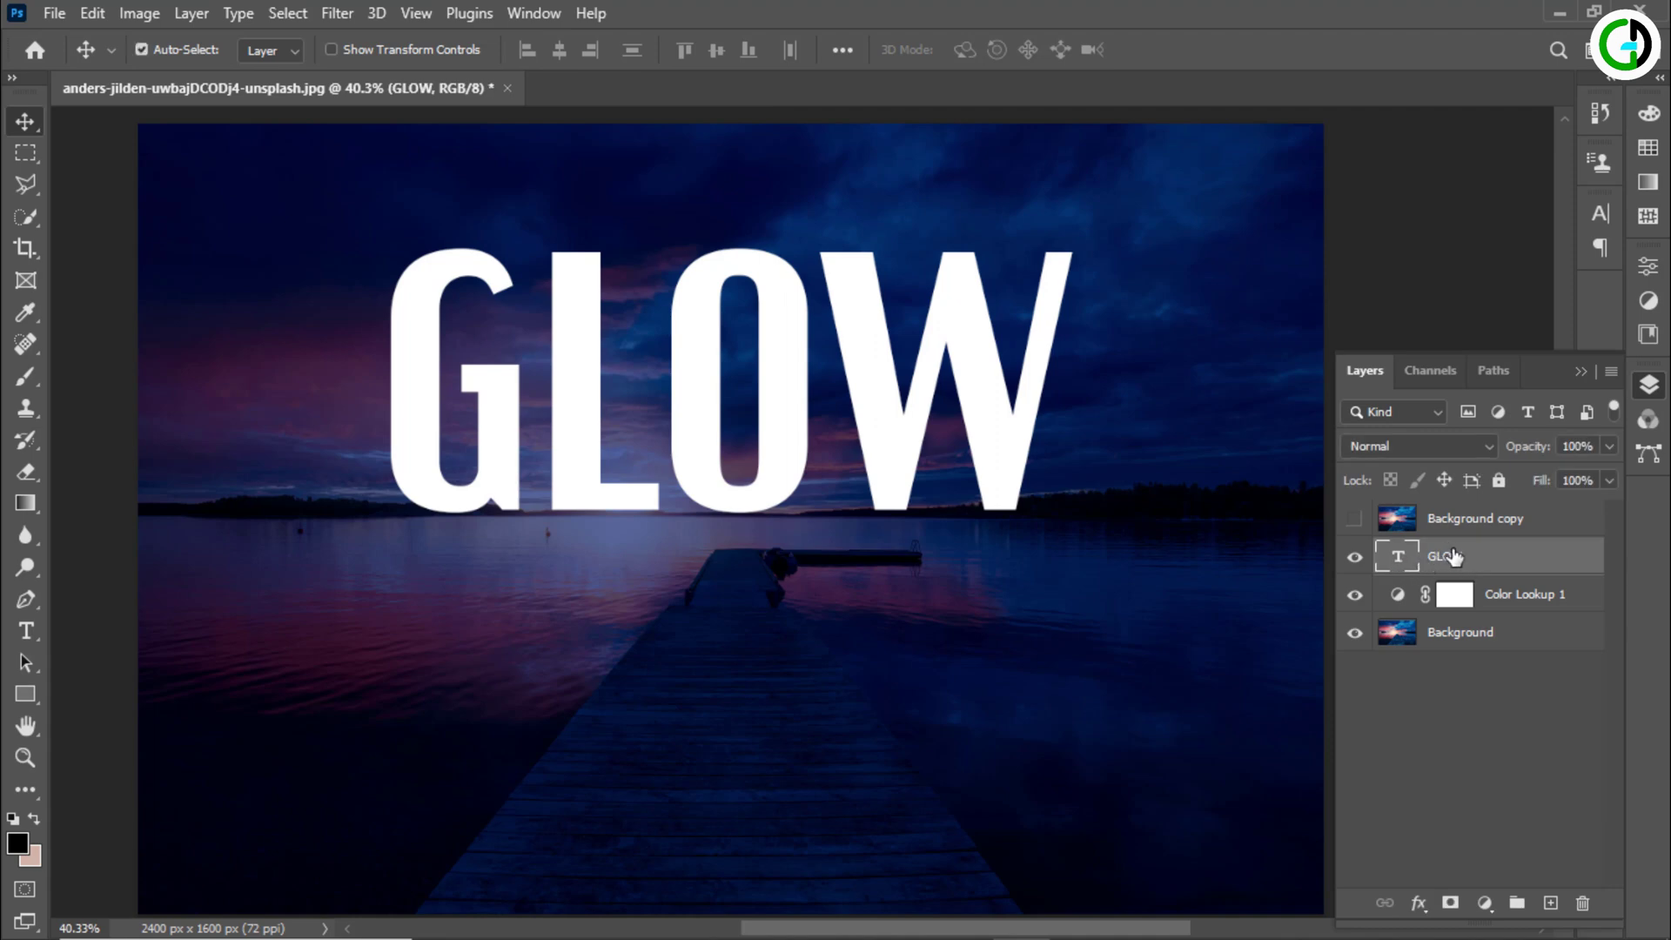
left_click_drag(1454, 557, 1552, 906)
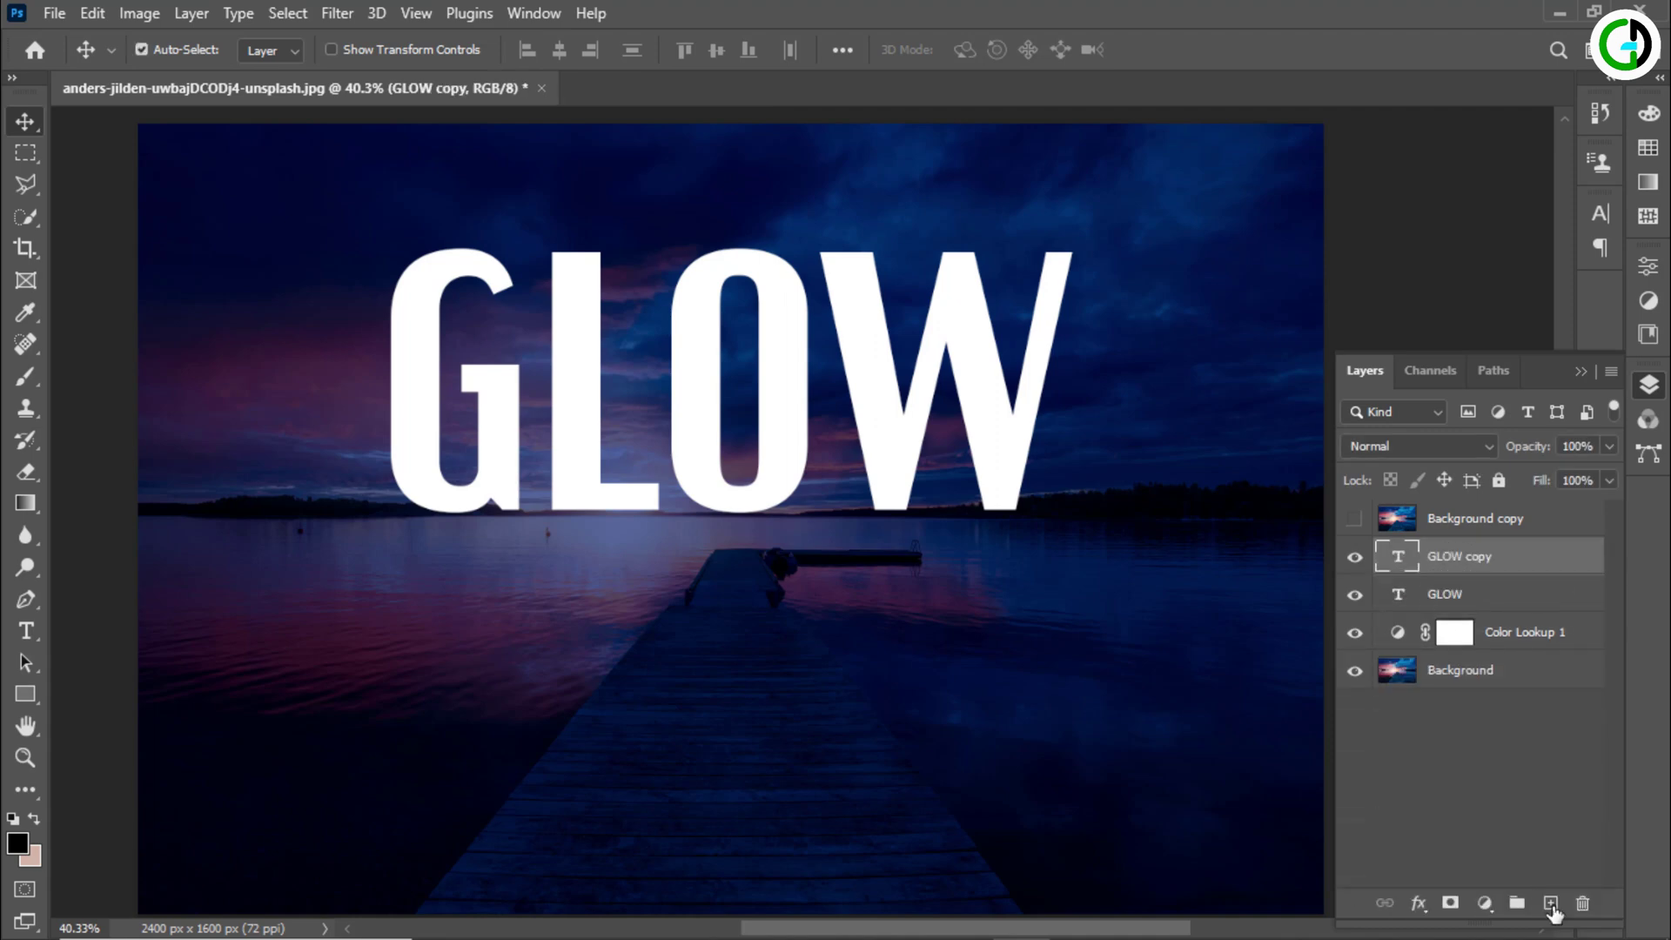
left_click_drag(1480, 564, 1477, 597)
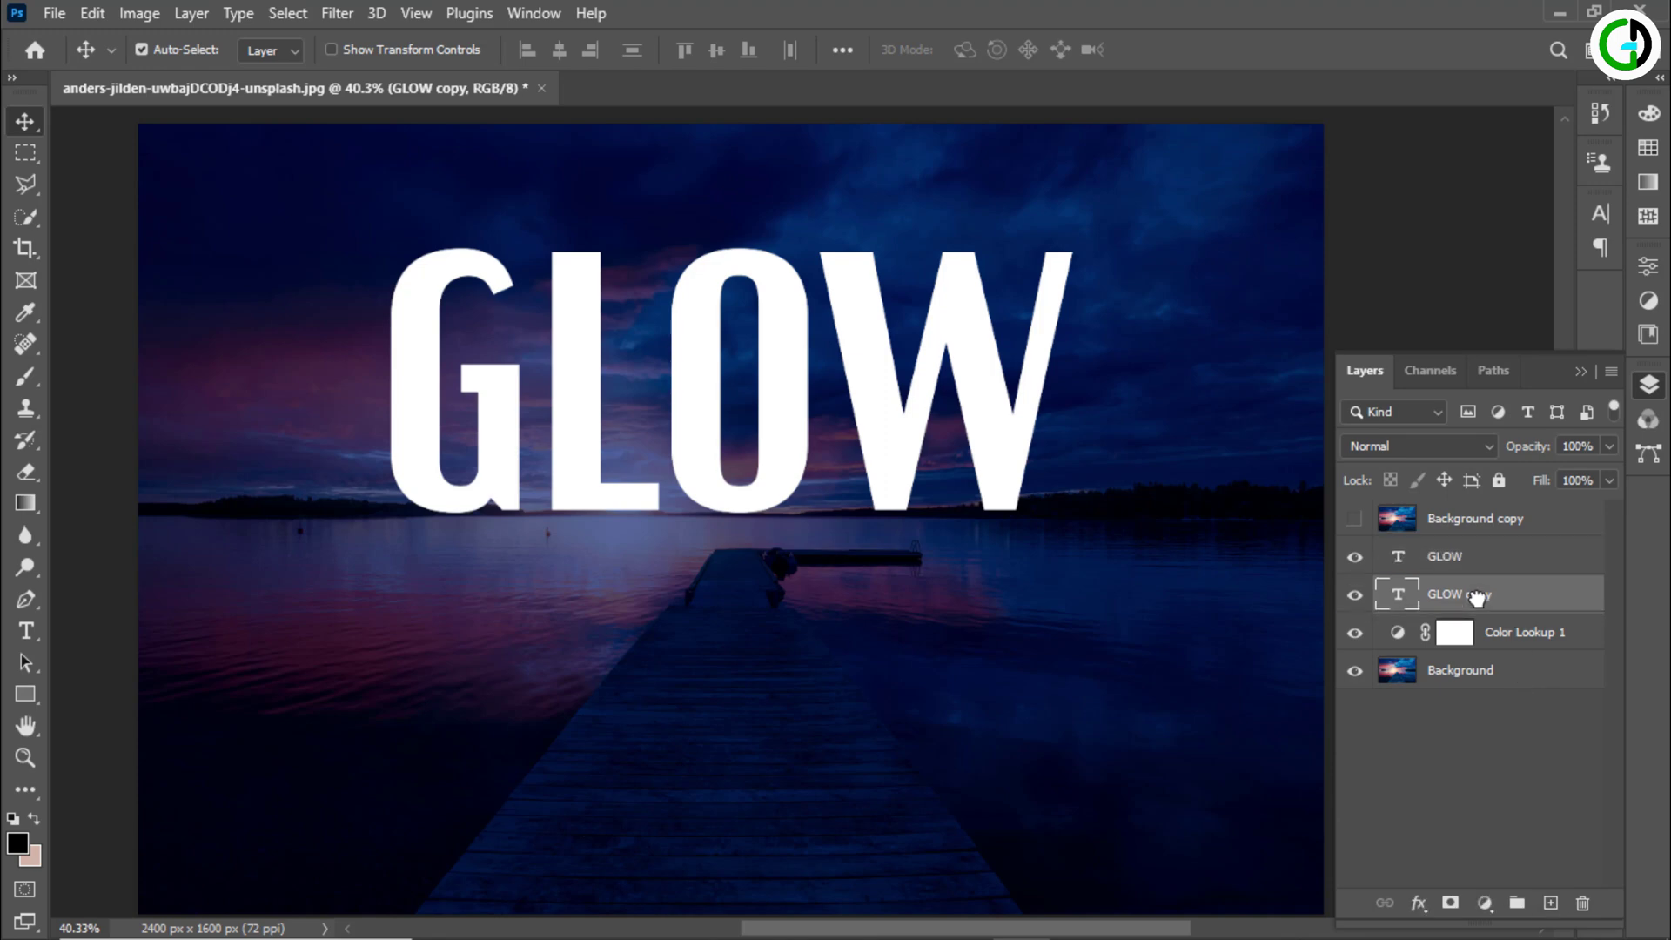
Step: Rasterize the GLOW copy layer and mirror it vertically directly below the original text, at about Y 1048.5 px
right_click(1479, 601)
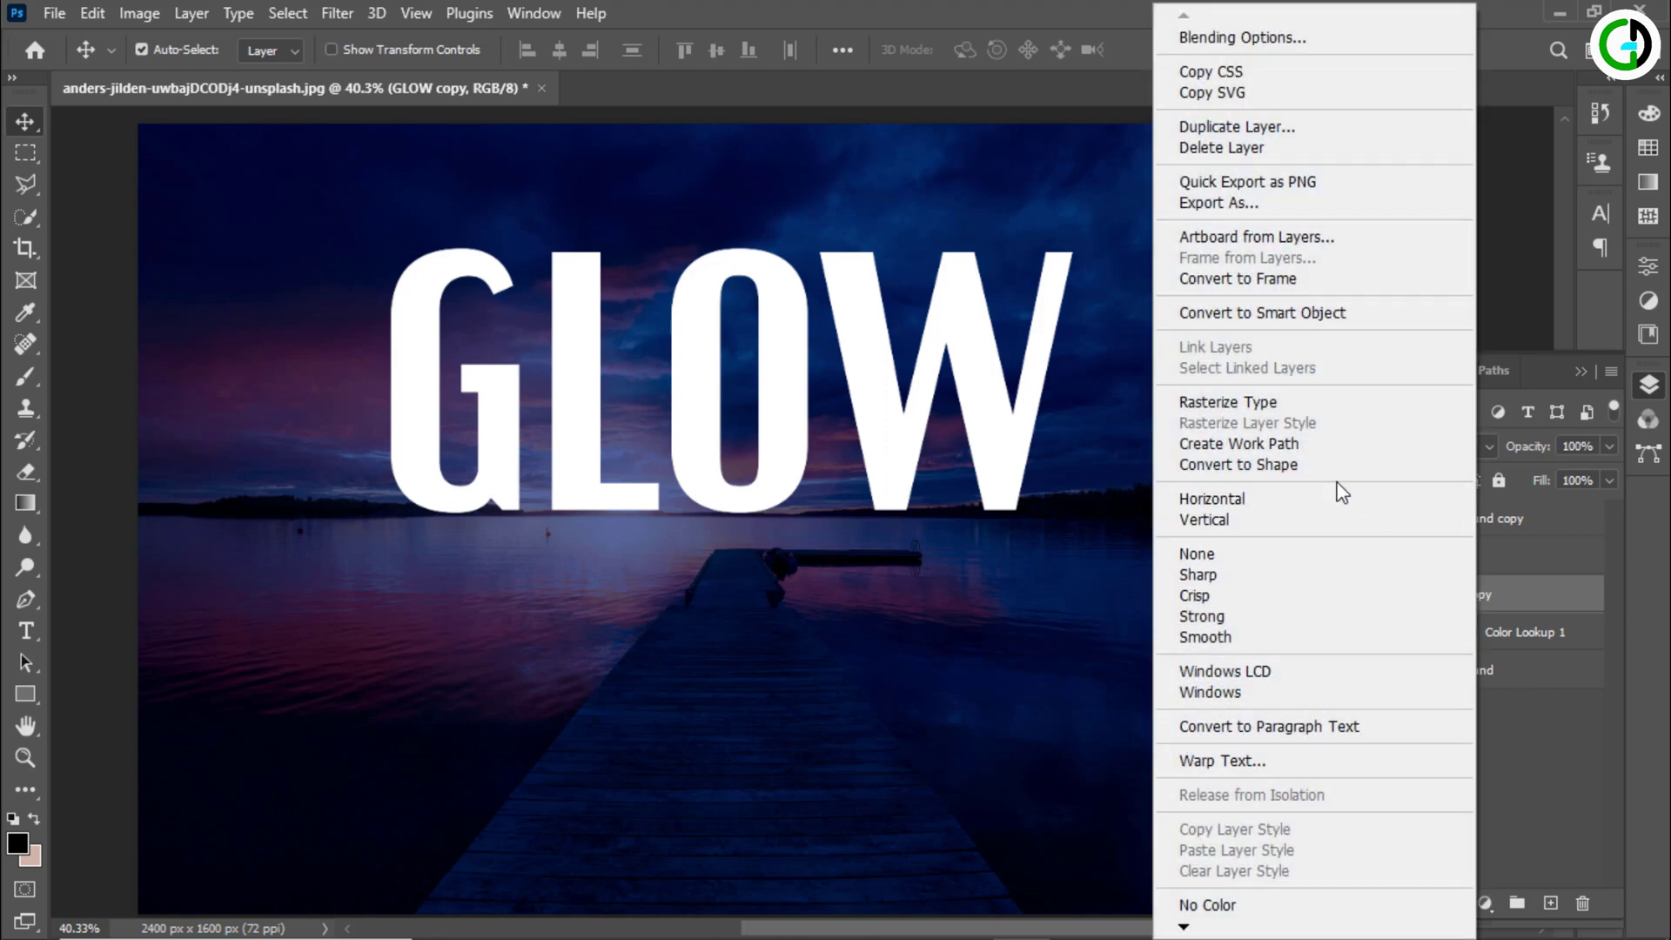
left_click(1290, 404)
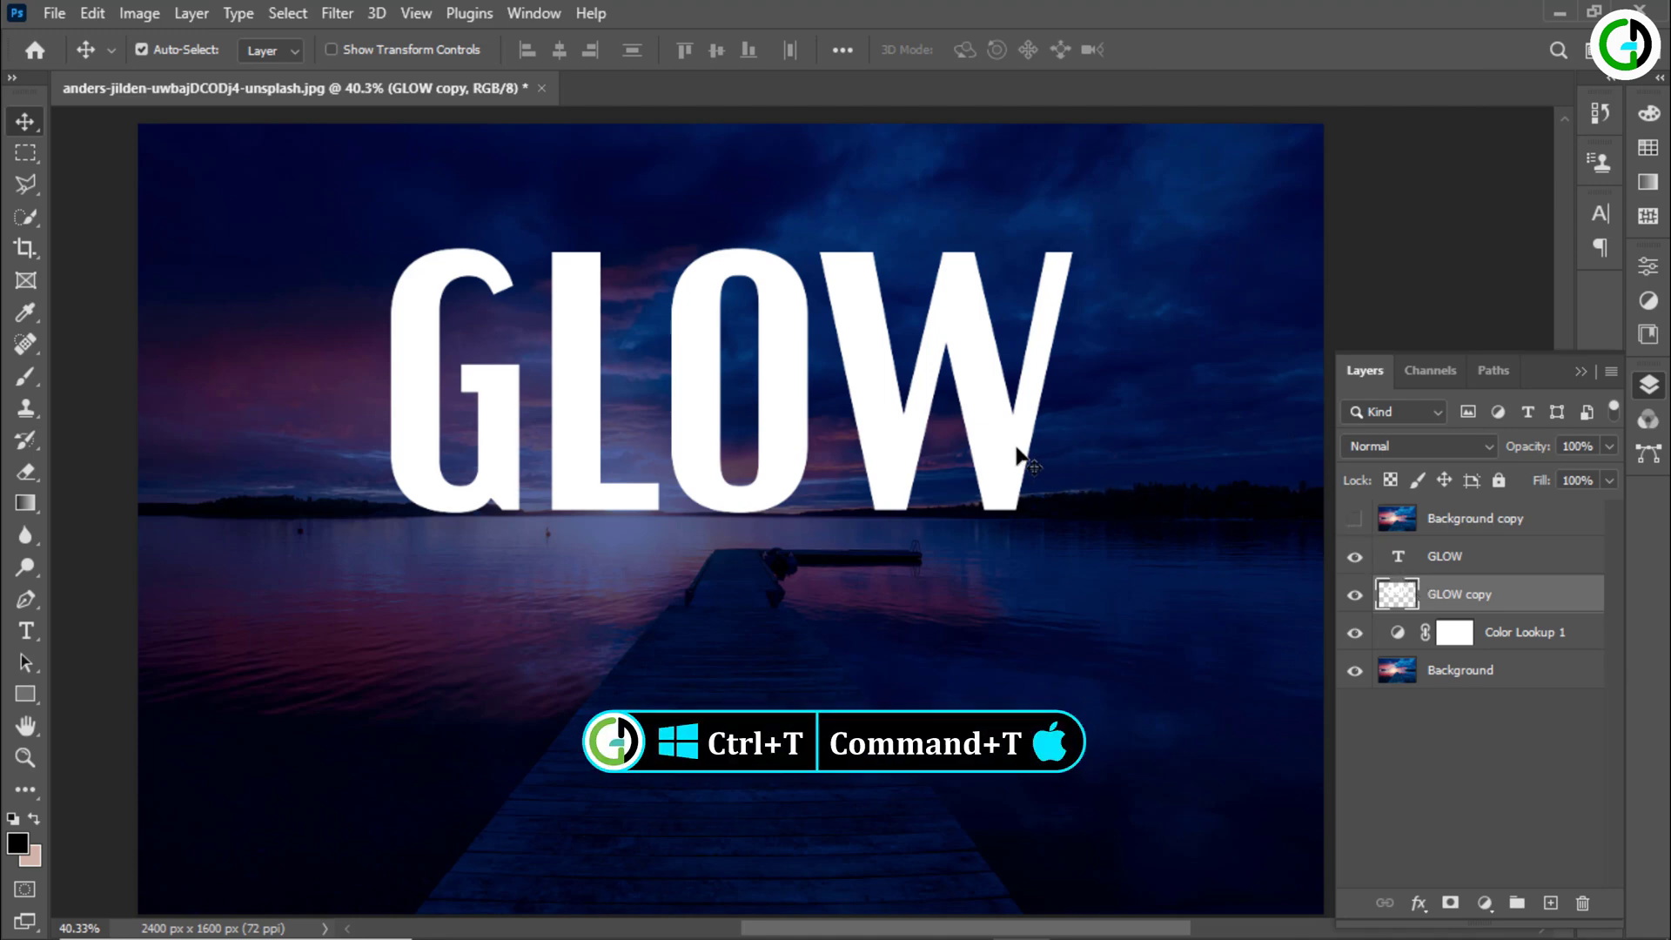
key("ctrl")
key("ctrl+t")
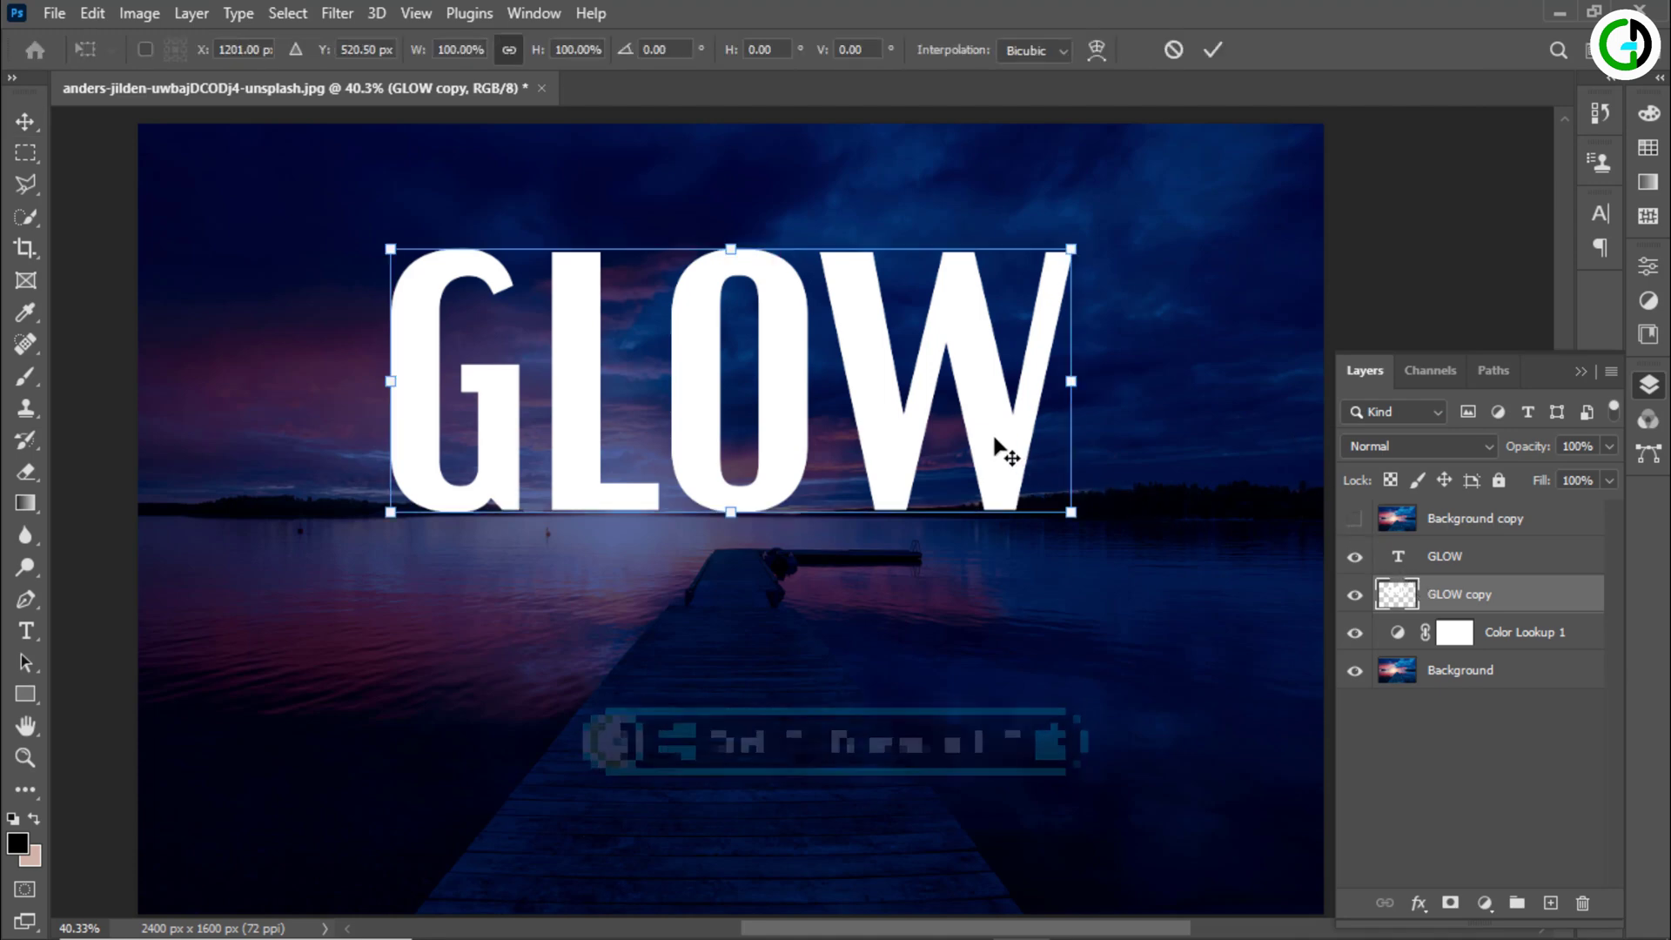
right_click(961, 418)
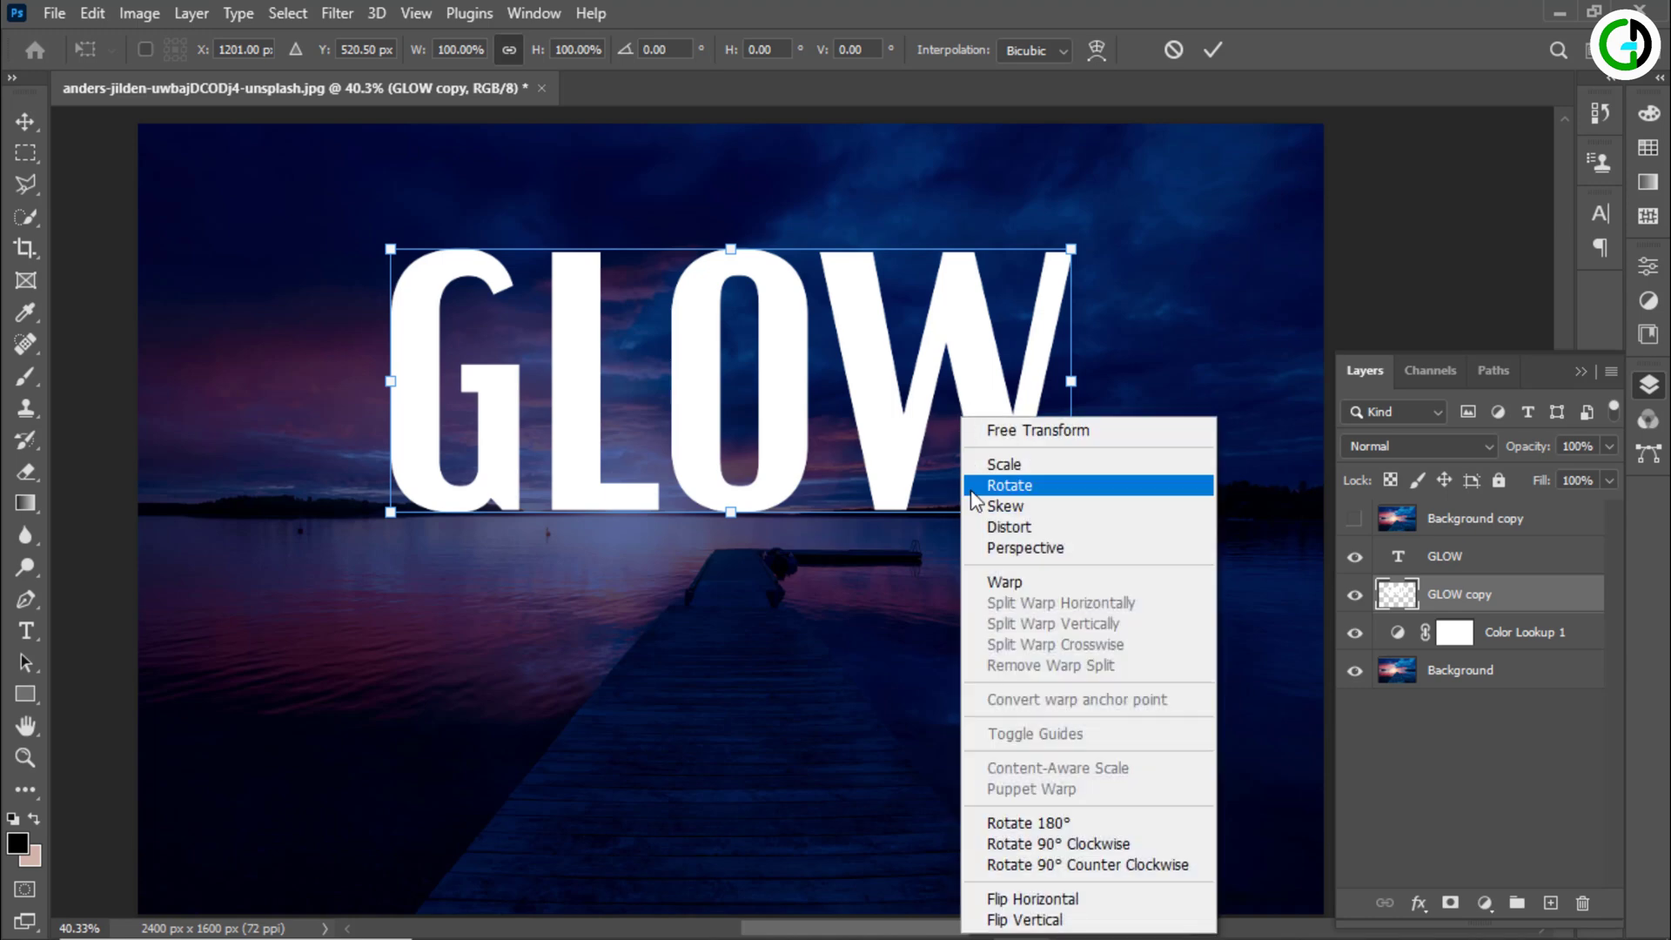
left_click(1033, 920)
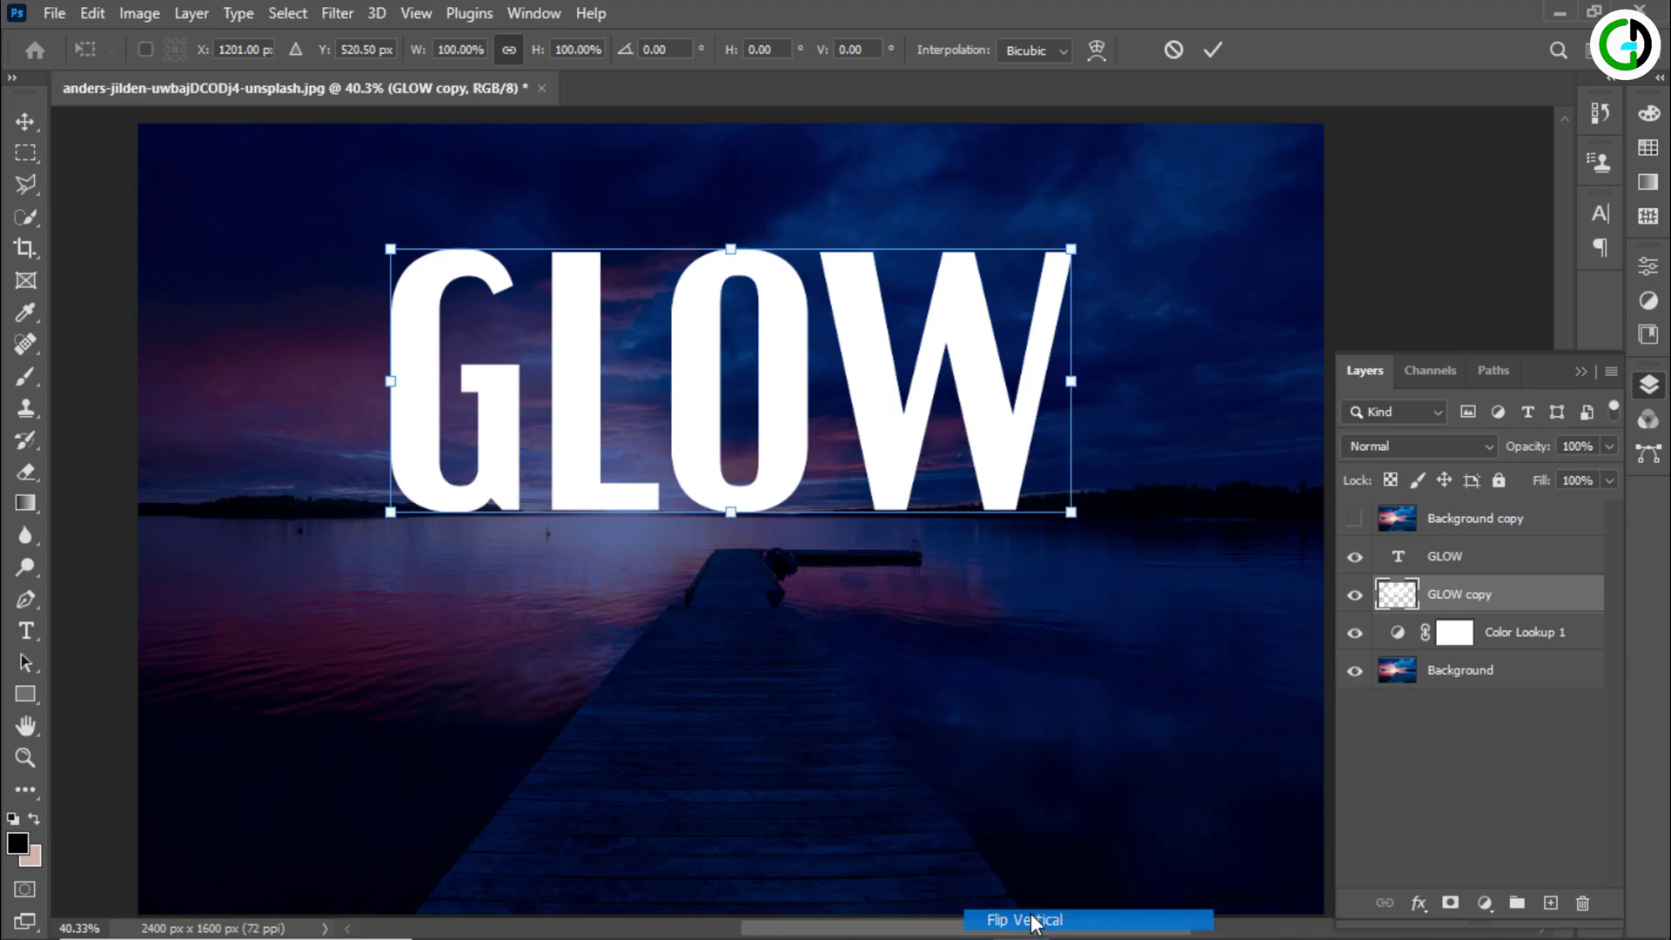
left_click_drag(873, 453, 875, 712)
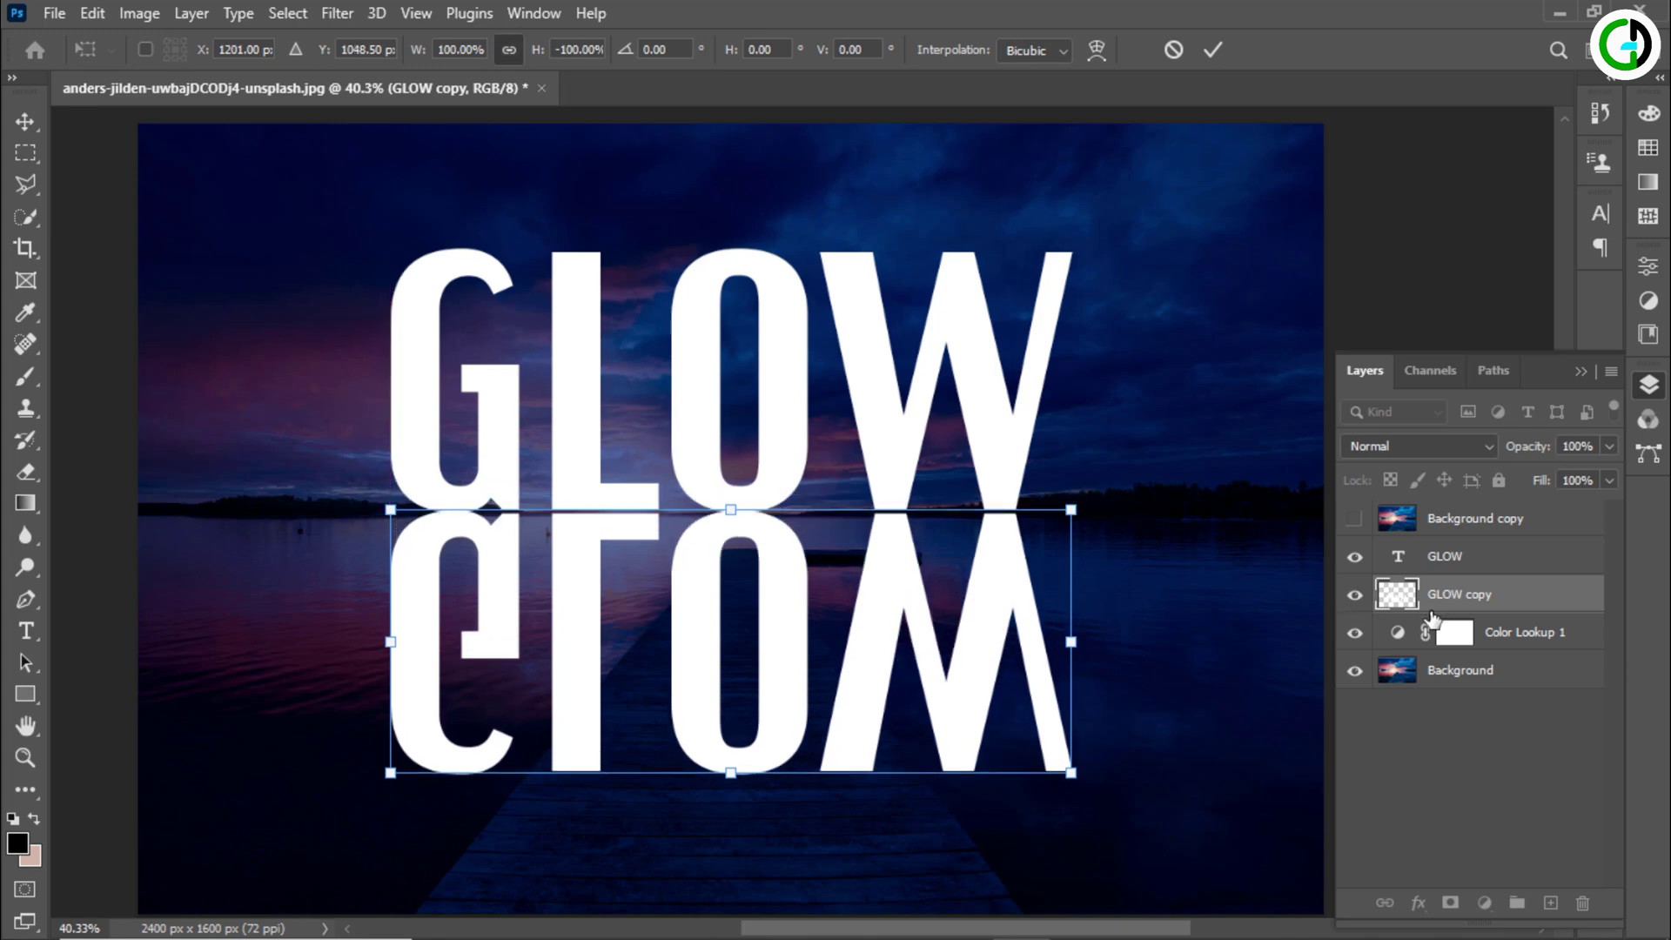
Step: Stretch the mirrored text downward to about 129% height, keeping its edge along the horizon in place
right_click(1003, 621)
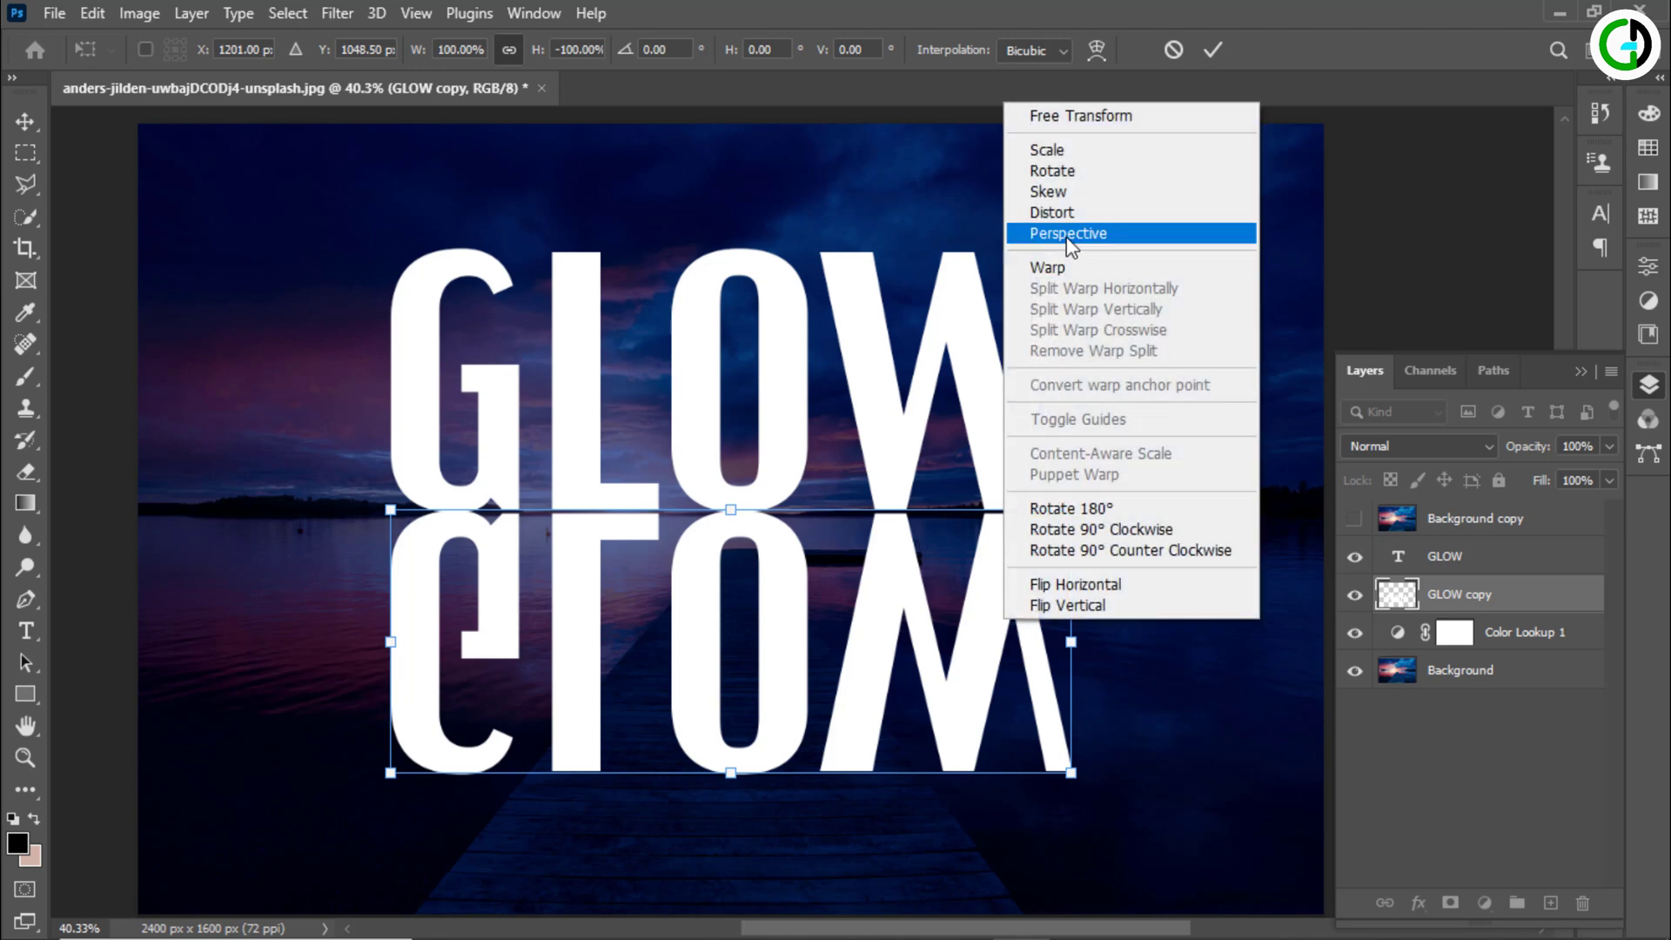
left_click(987, 447)
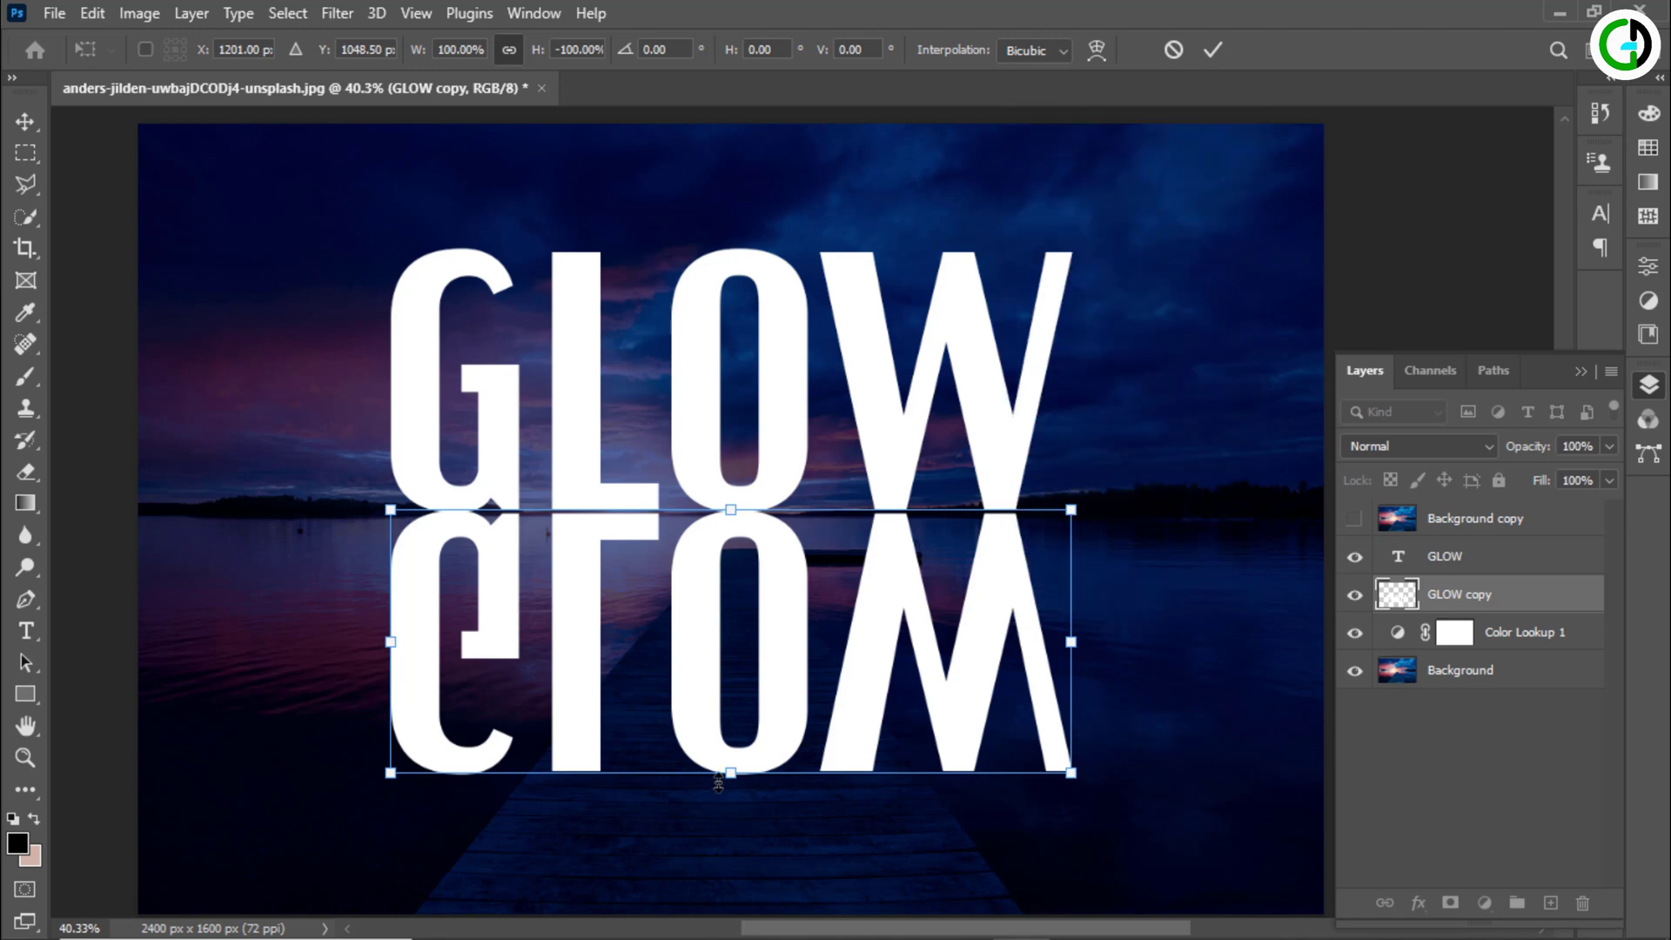
left_click_drag(731, 774, 732, 855)
Step: Flare the mirrored text's near edge outward with a Perspective transform to about 254% width, and apply the transform
right_click(811, 672)
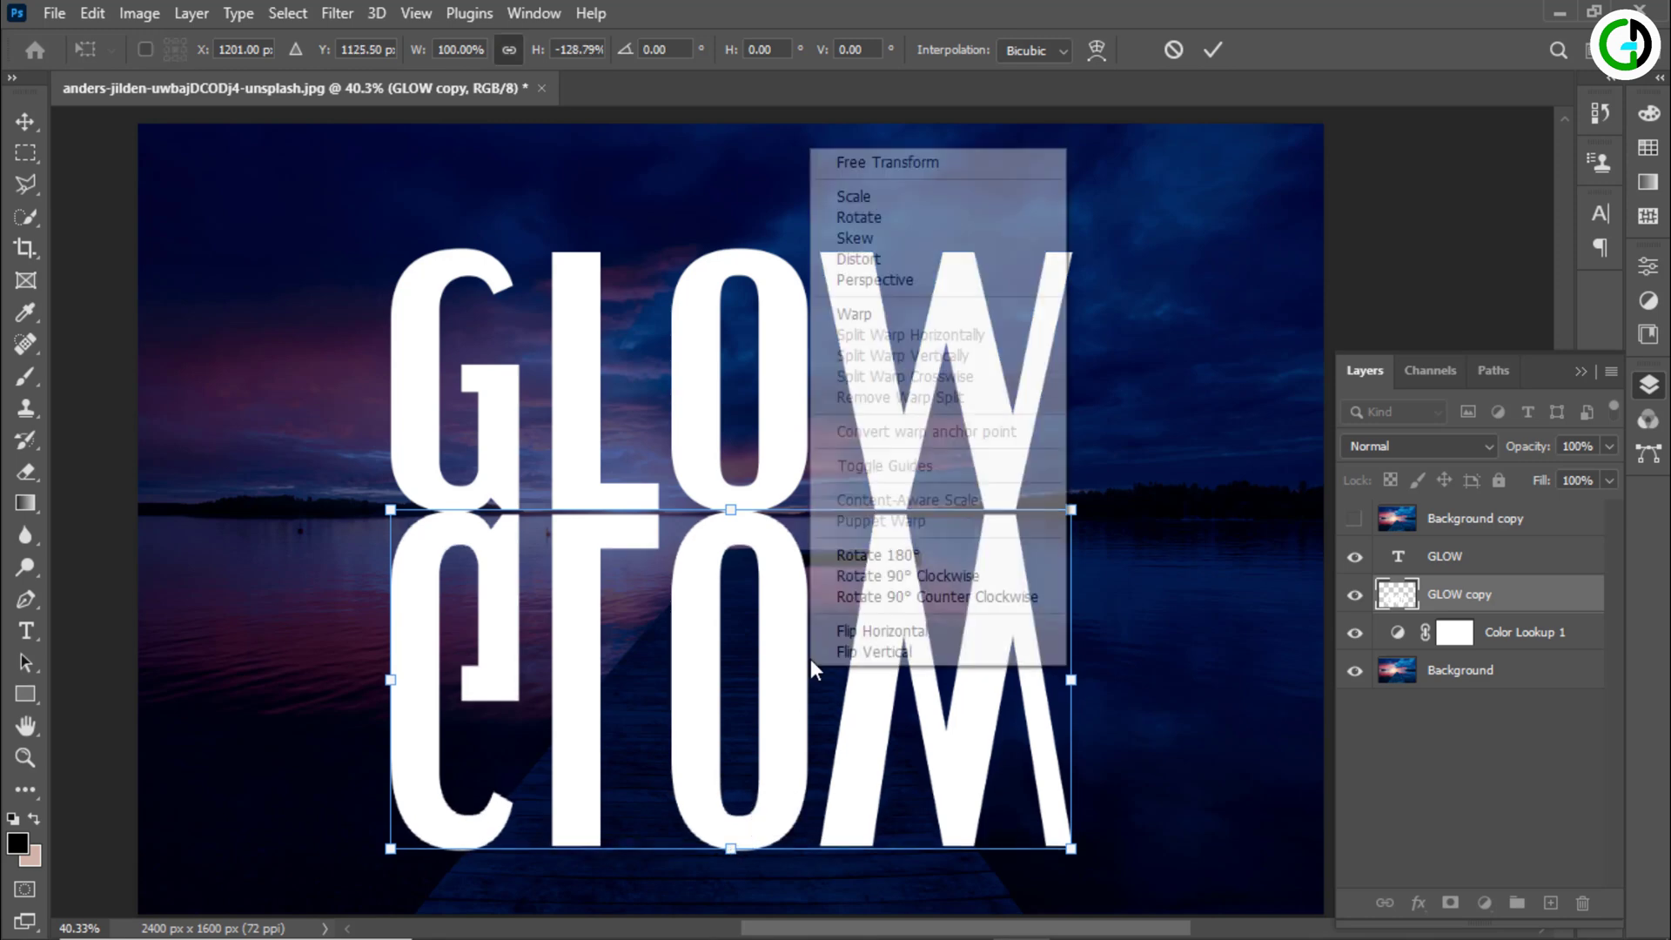
left_click(886, 285)
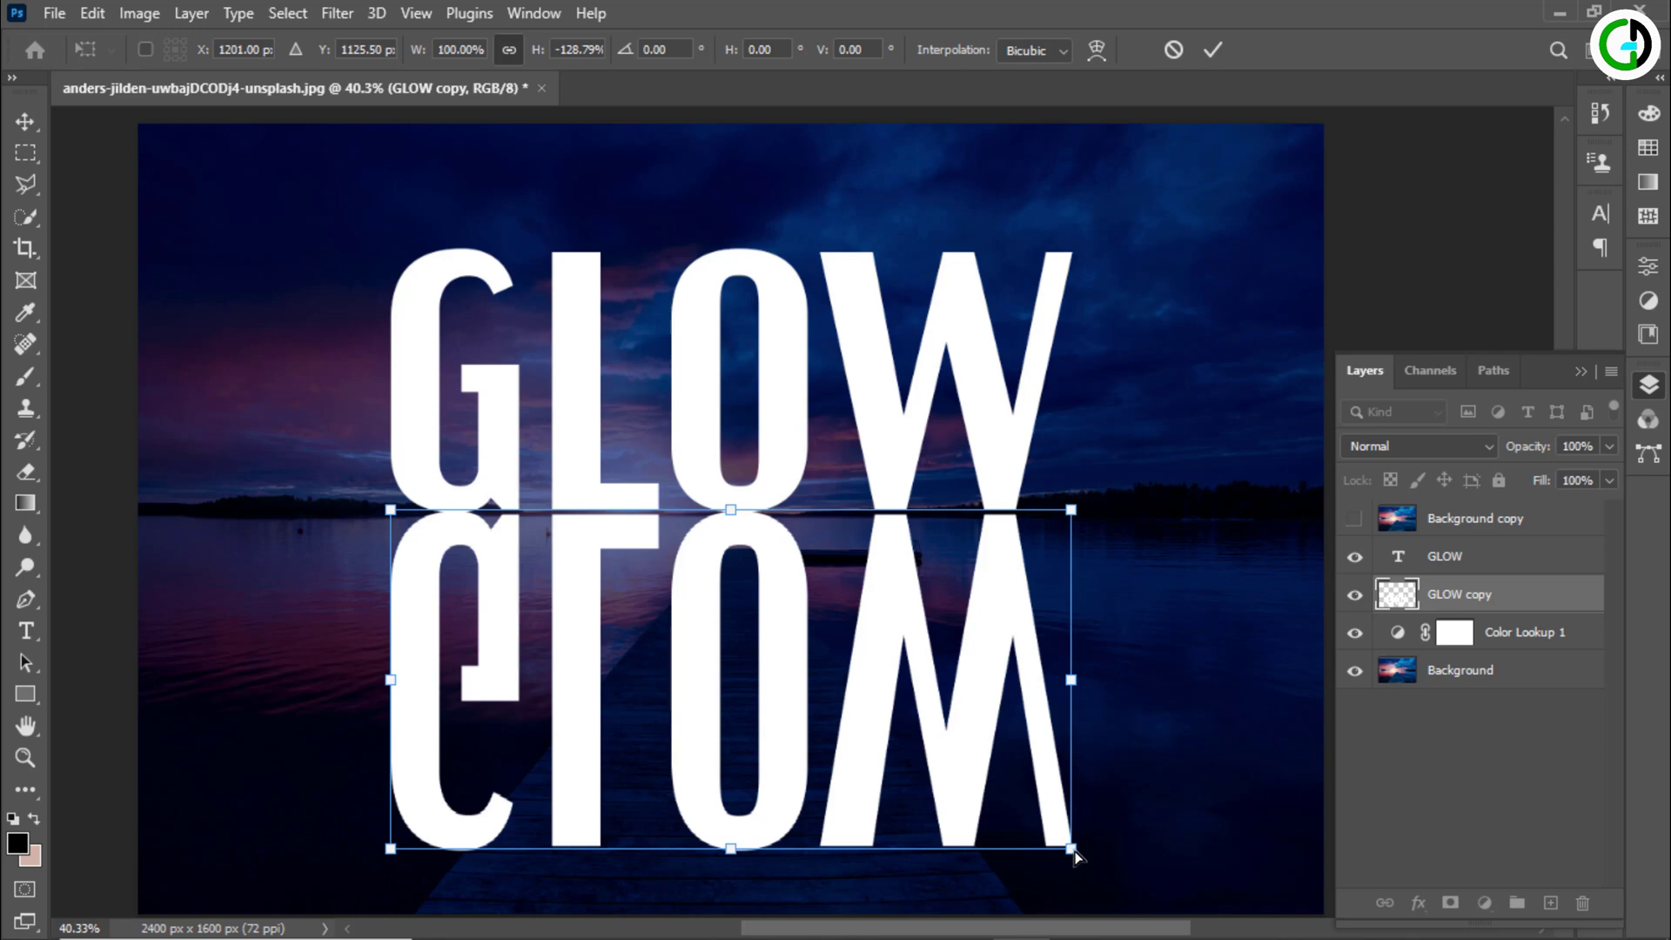
left_click_drag(1090, 853, 1505, 880)
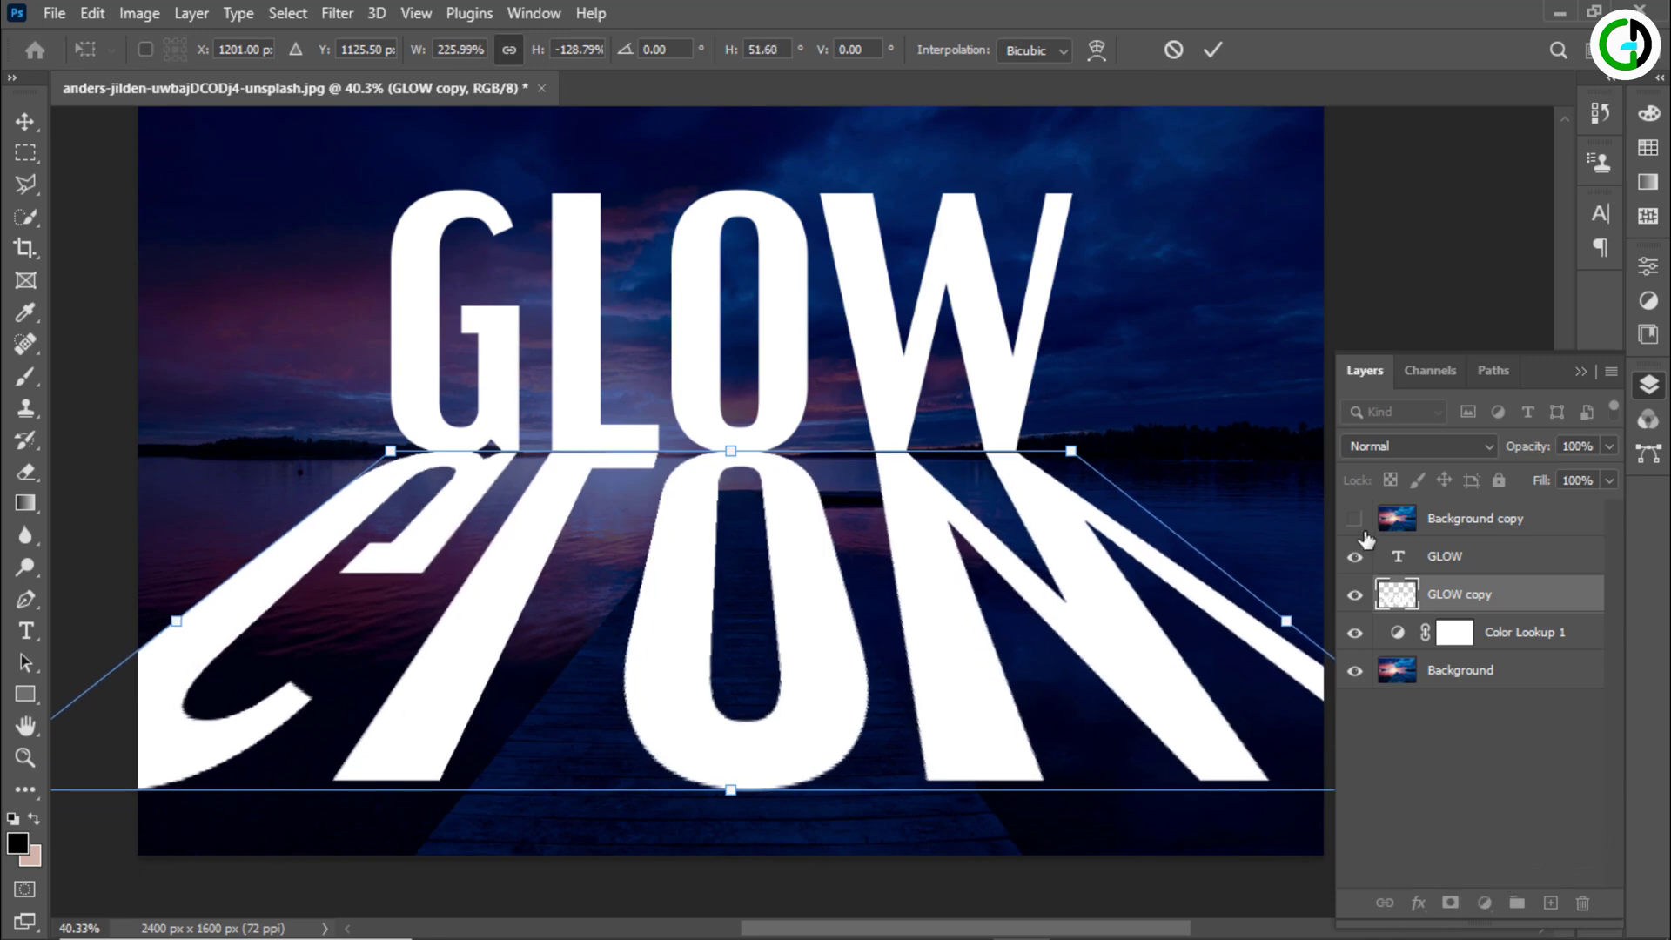
left_click(1578, 370)
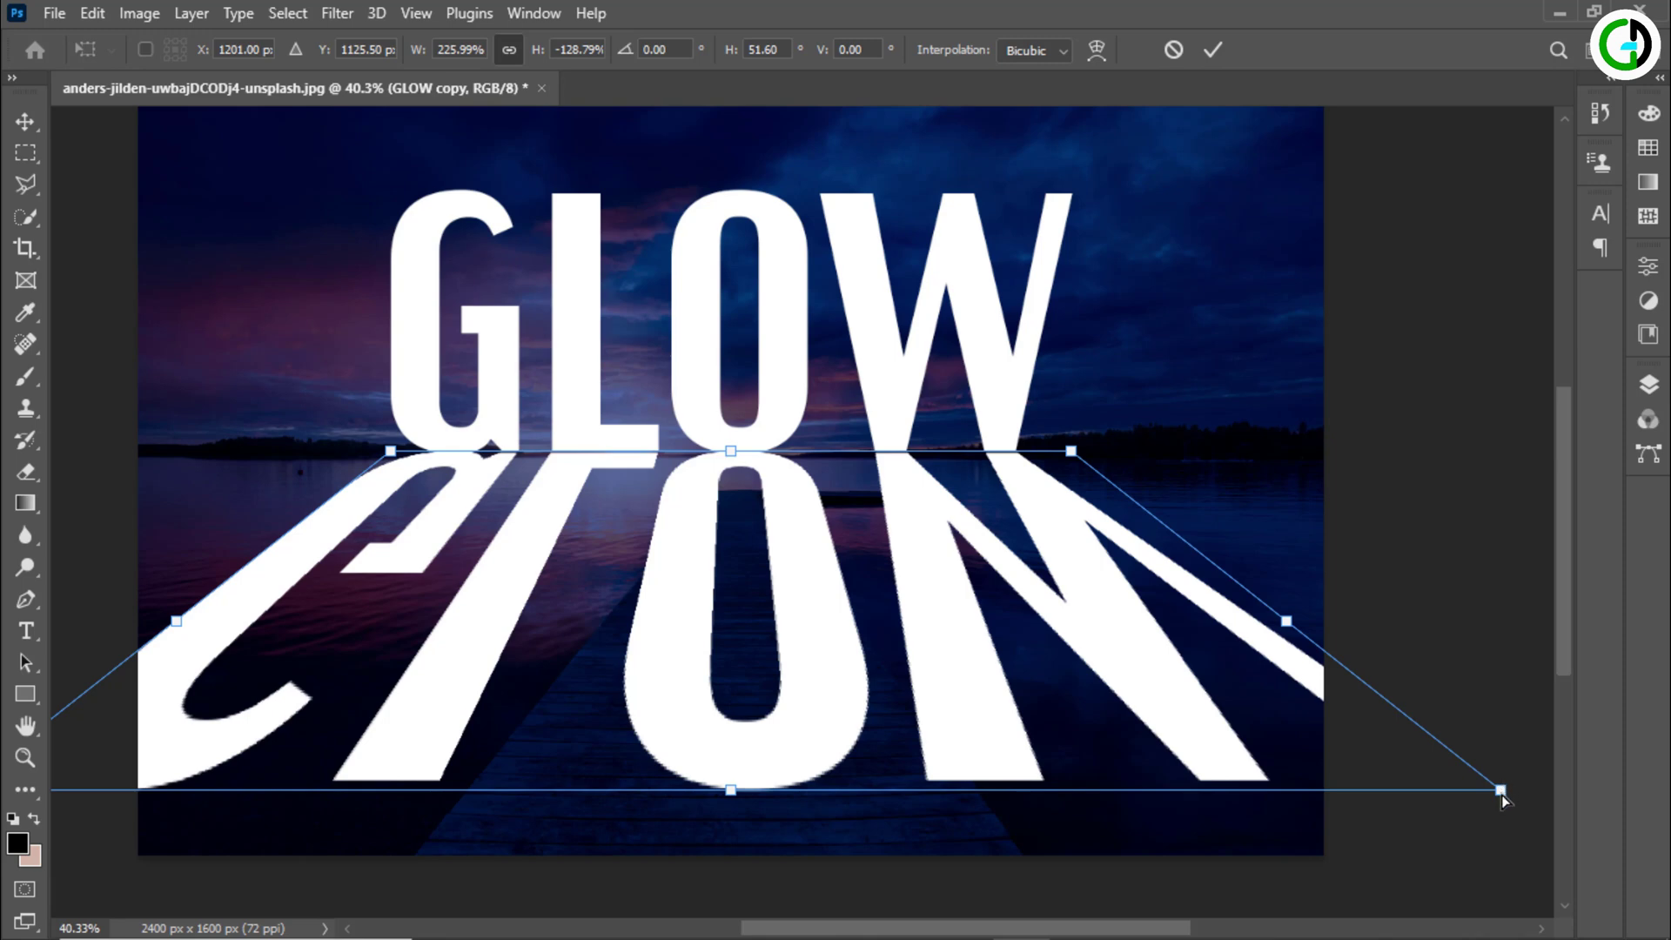
left_click_drag(1502, 796, 1571, 797)
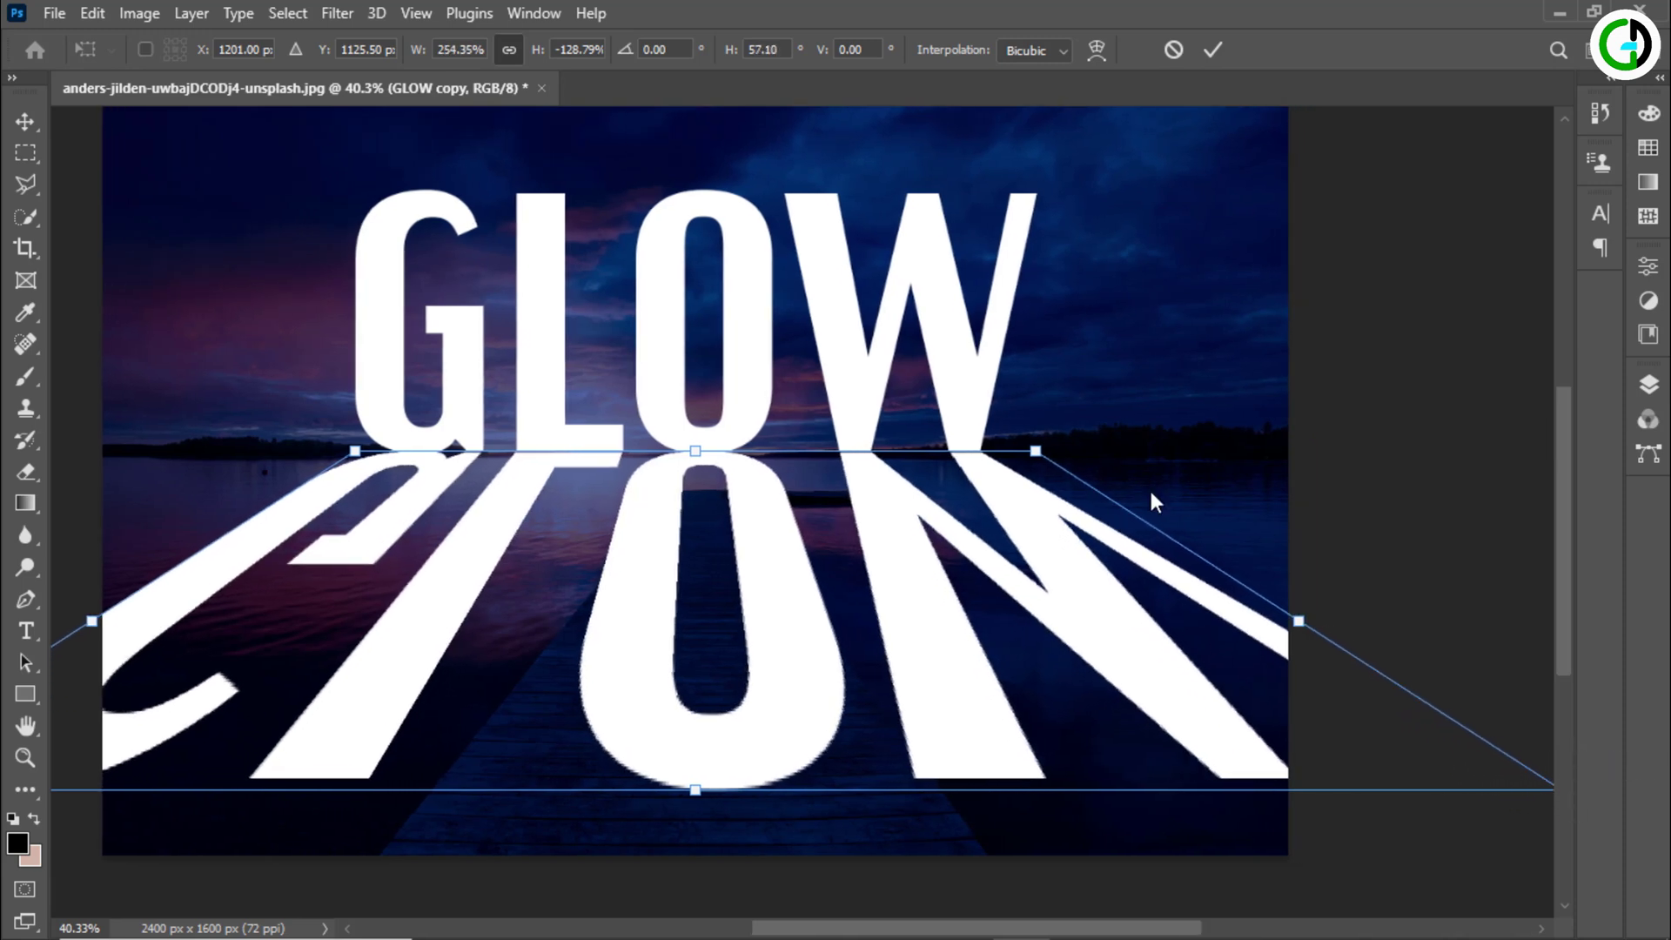
left_click(1211, 50)
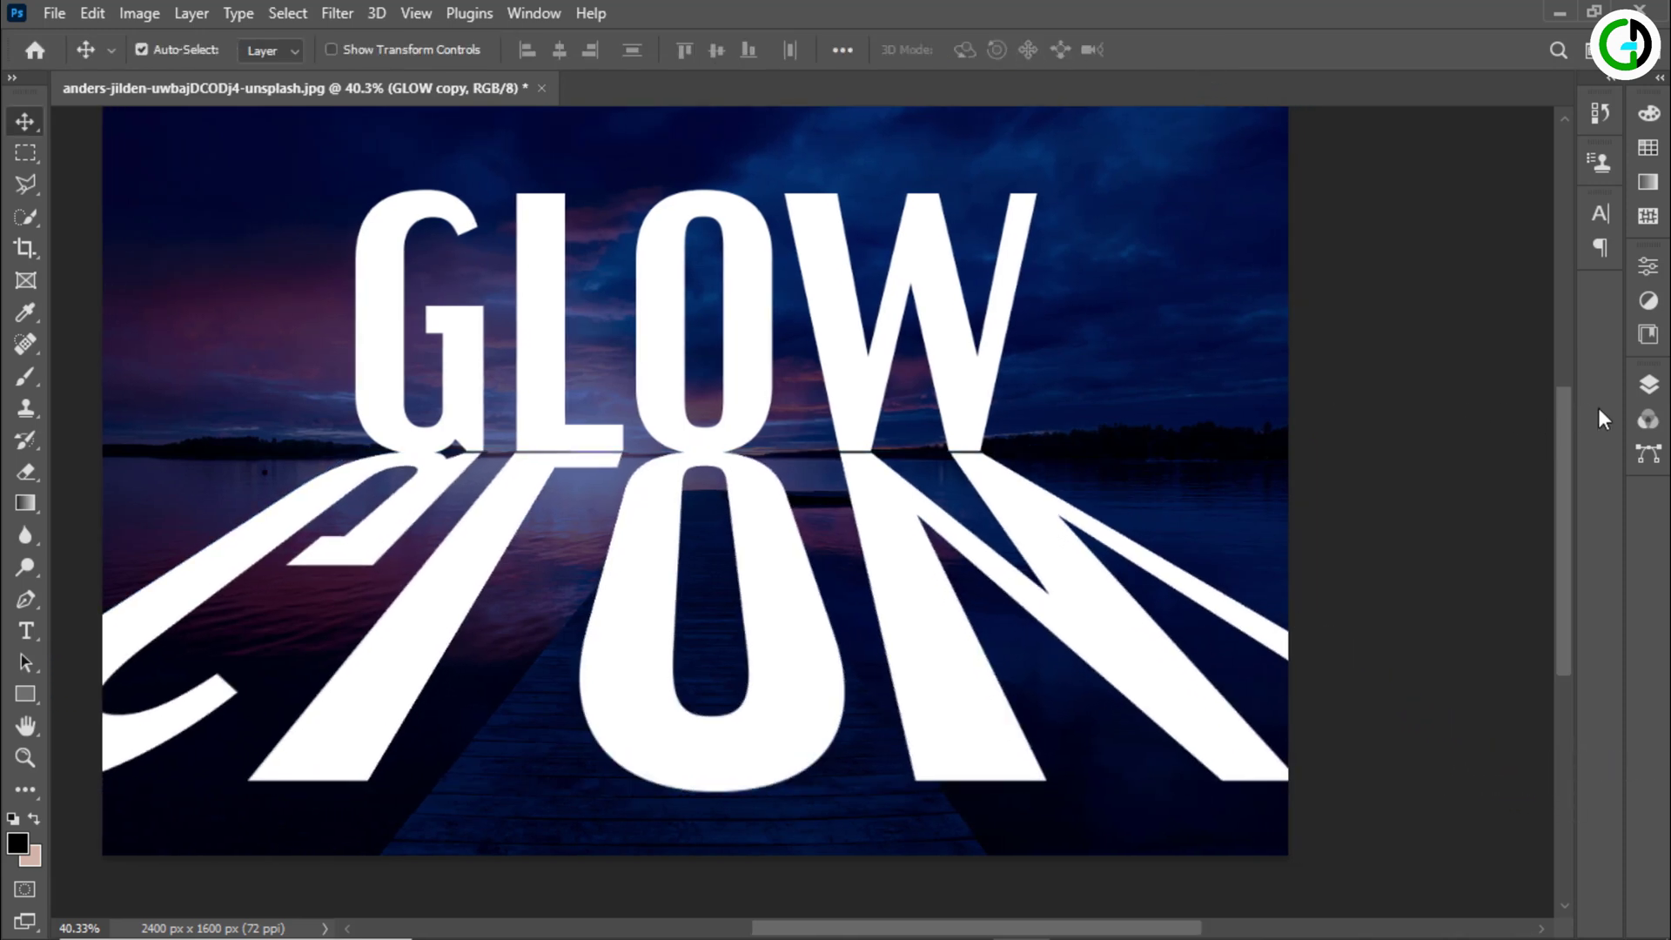
Step: Blend the GLOW copy into the photo by splitting the Blend If underlying layer's black point to 0 / 49
left_click(1649, 384)
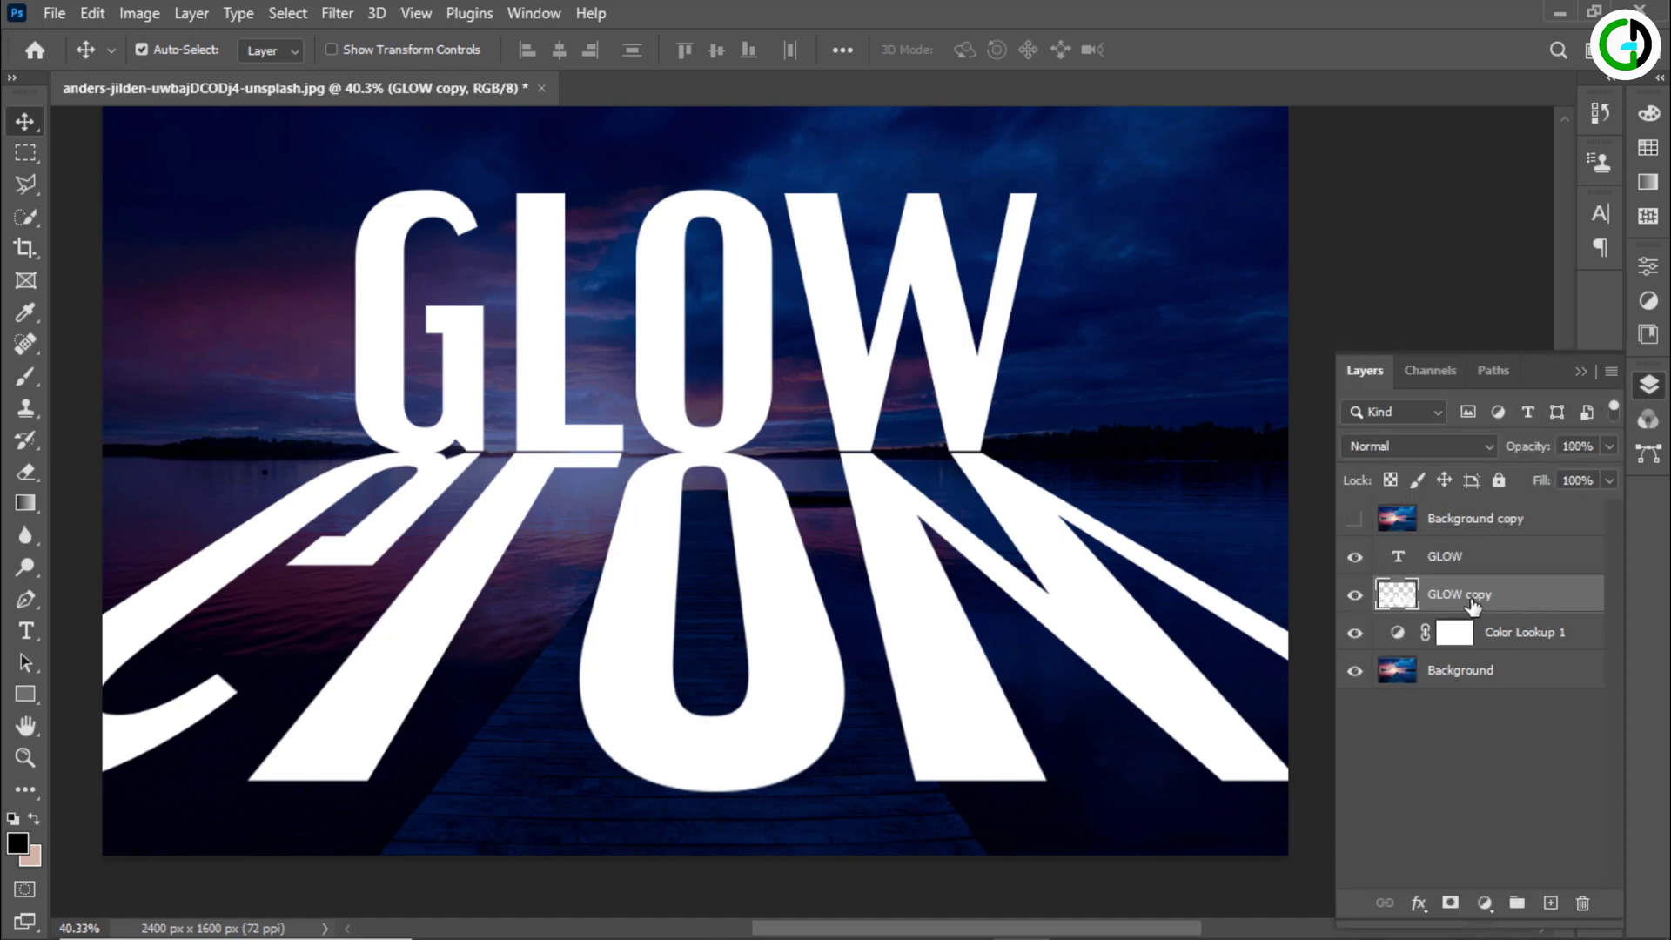
double_click(1519, 601)
left_click_drag(1233, 184, 1443, 112)
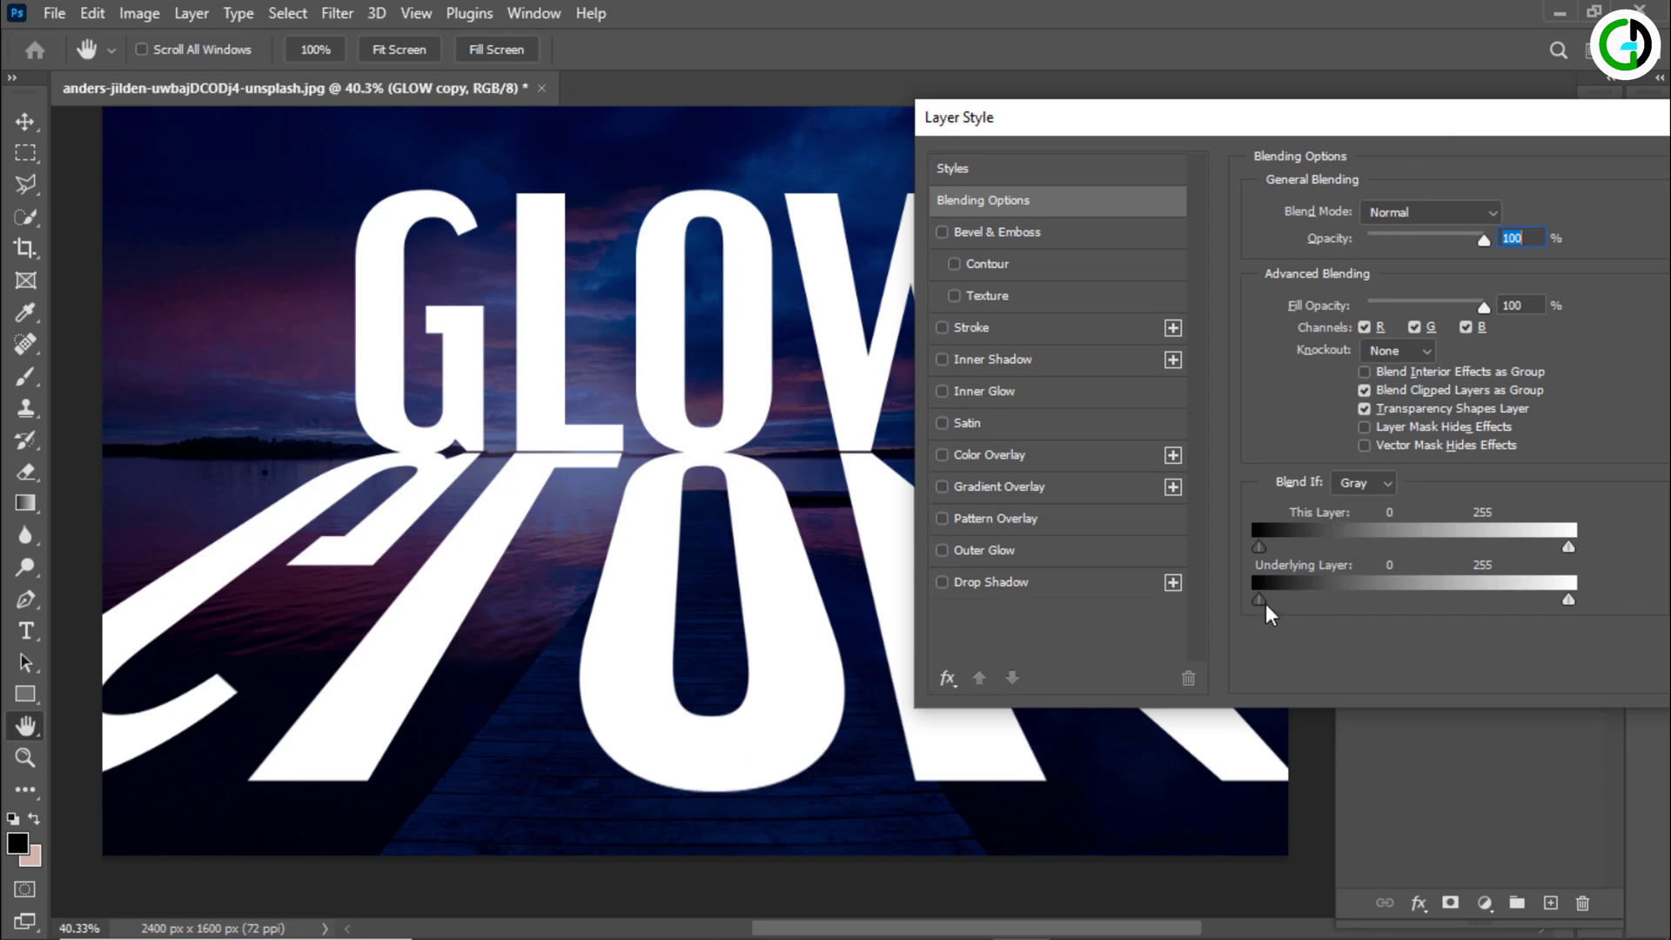
left_click_drag(1262, 601, 1320, 603)
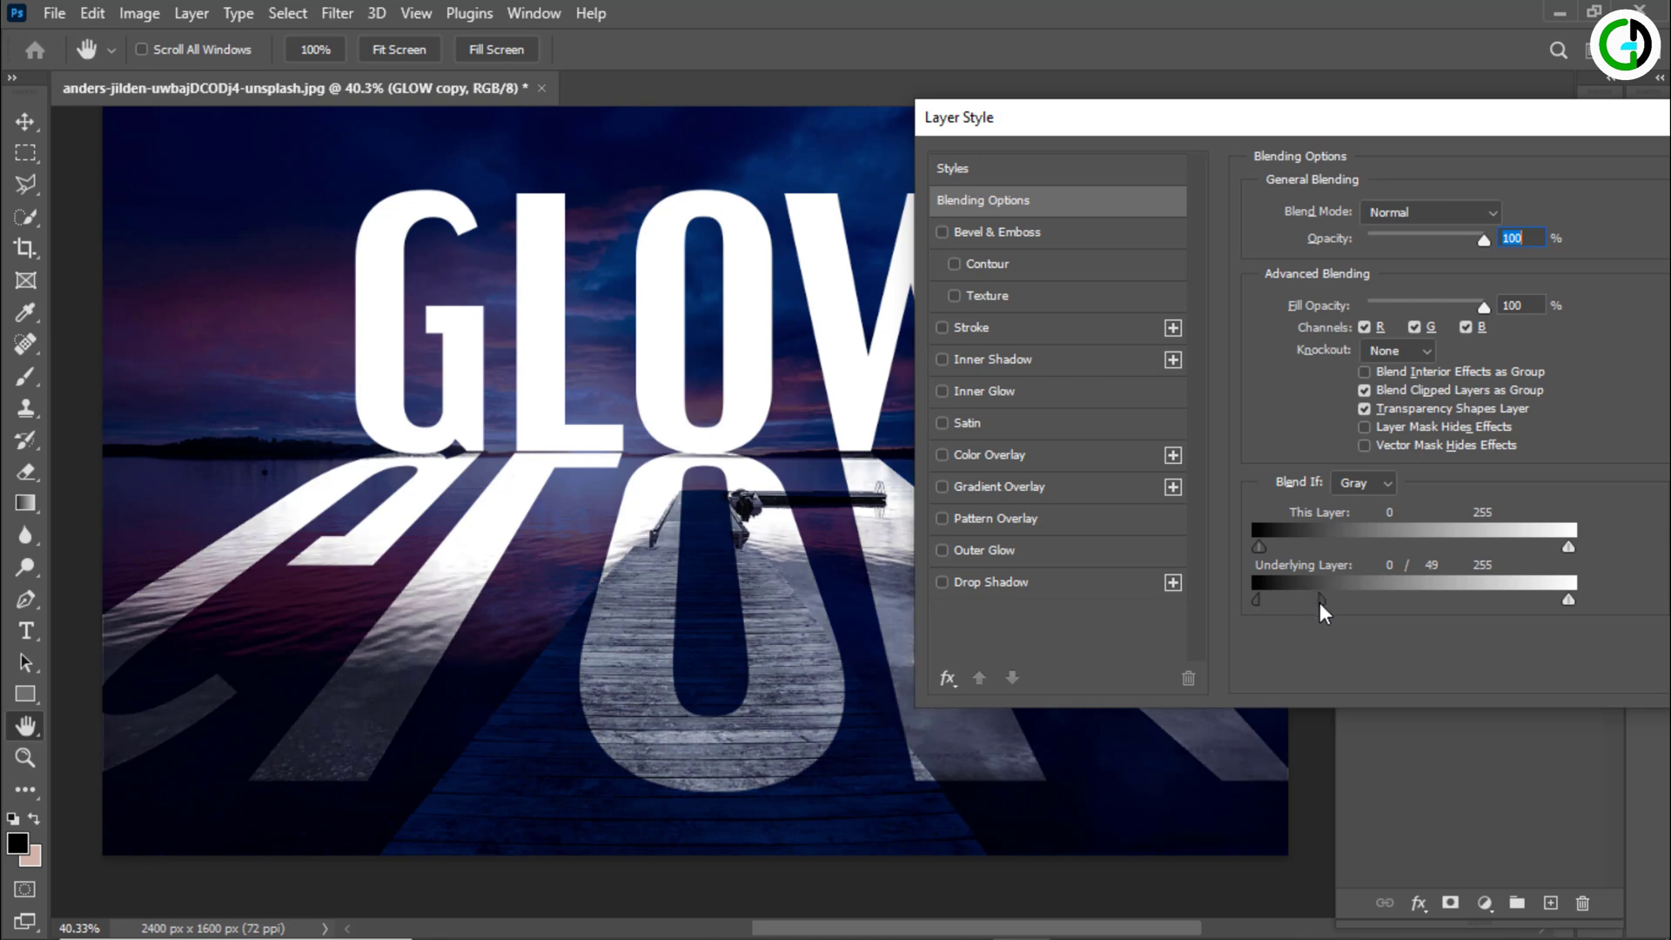
left_click_drag(1458, 123, 1324, 177)
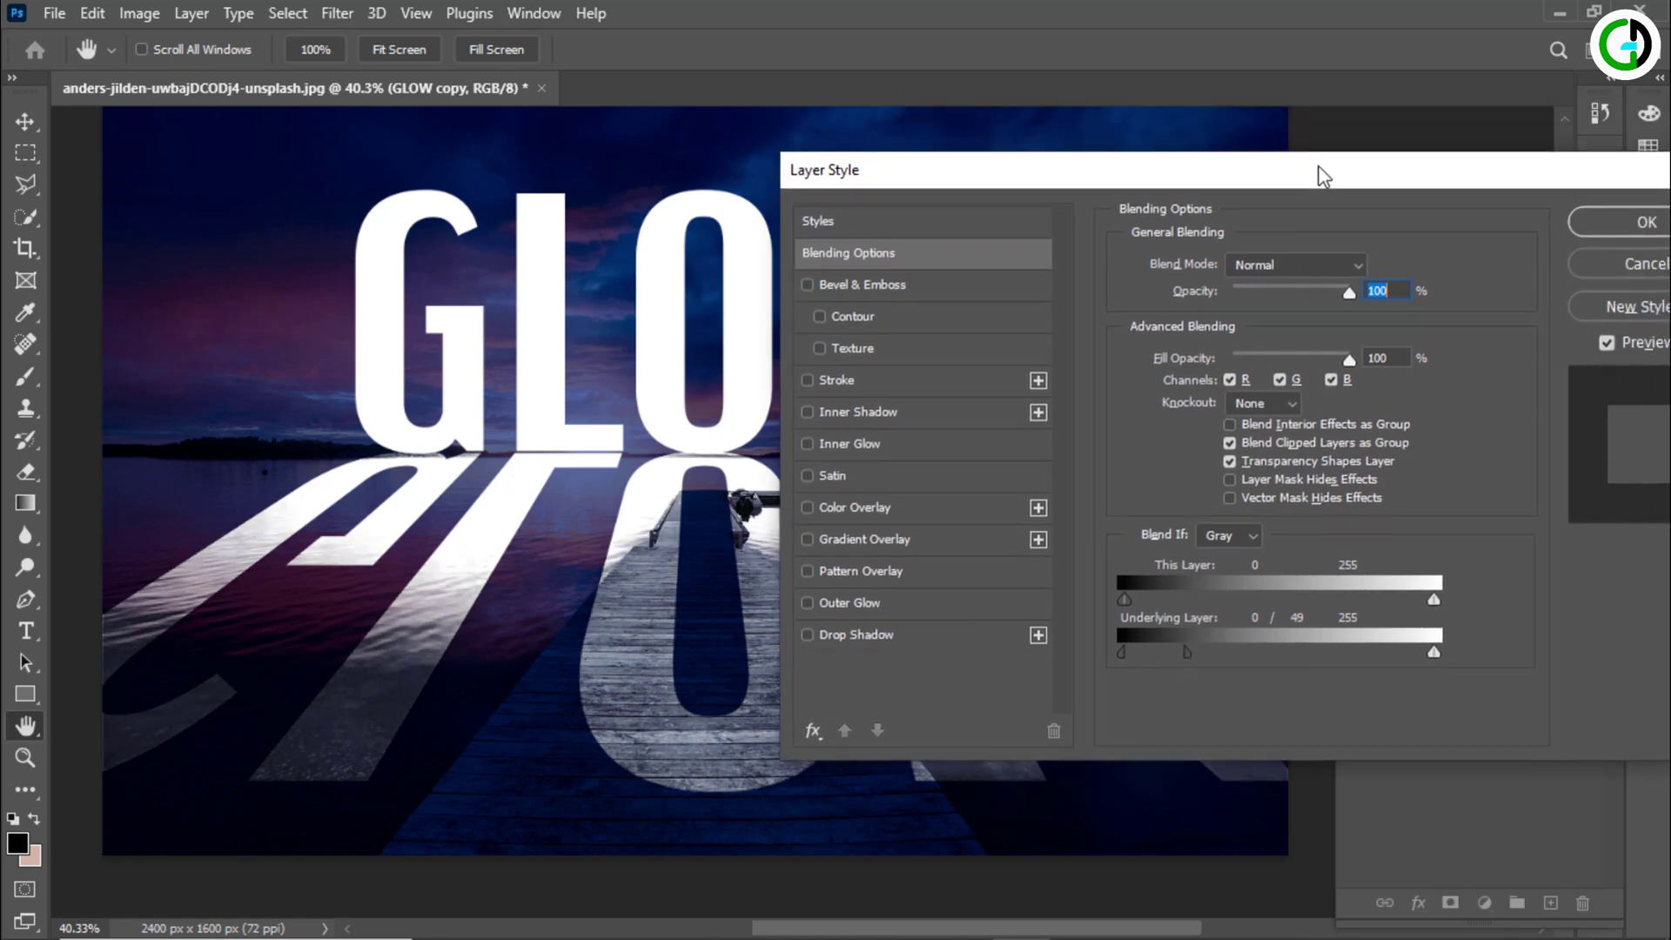
left_click(1644, 228)
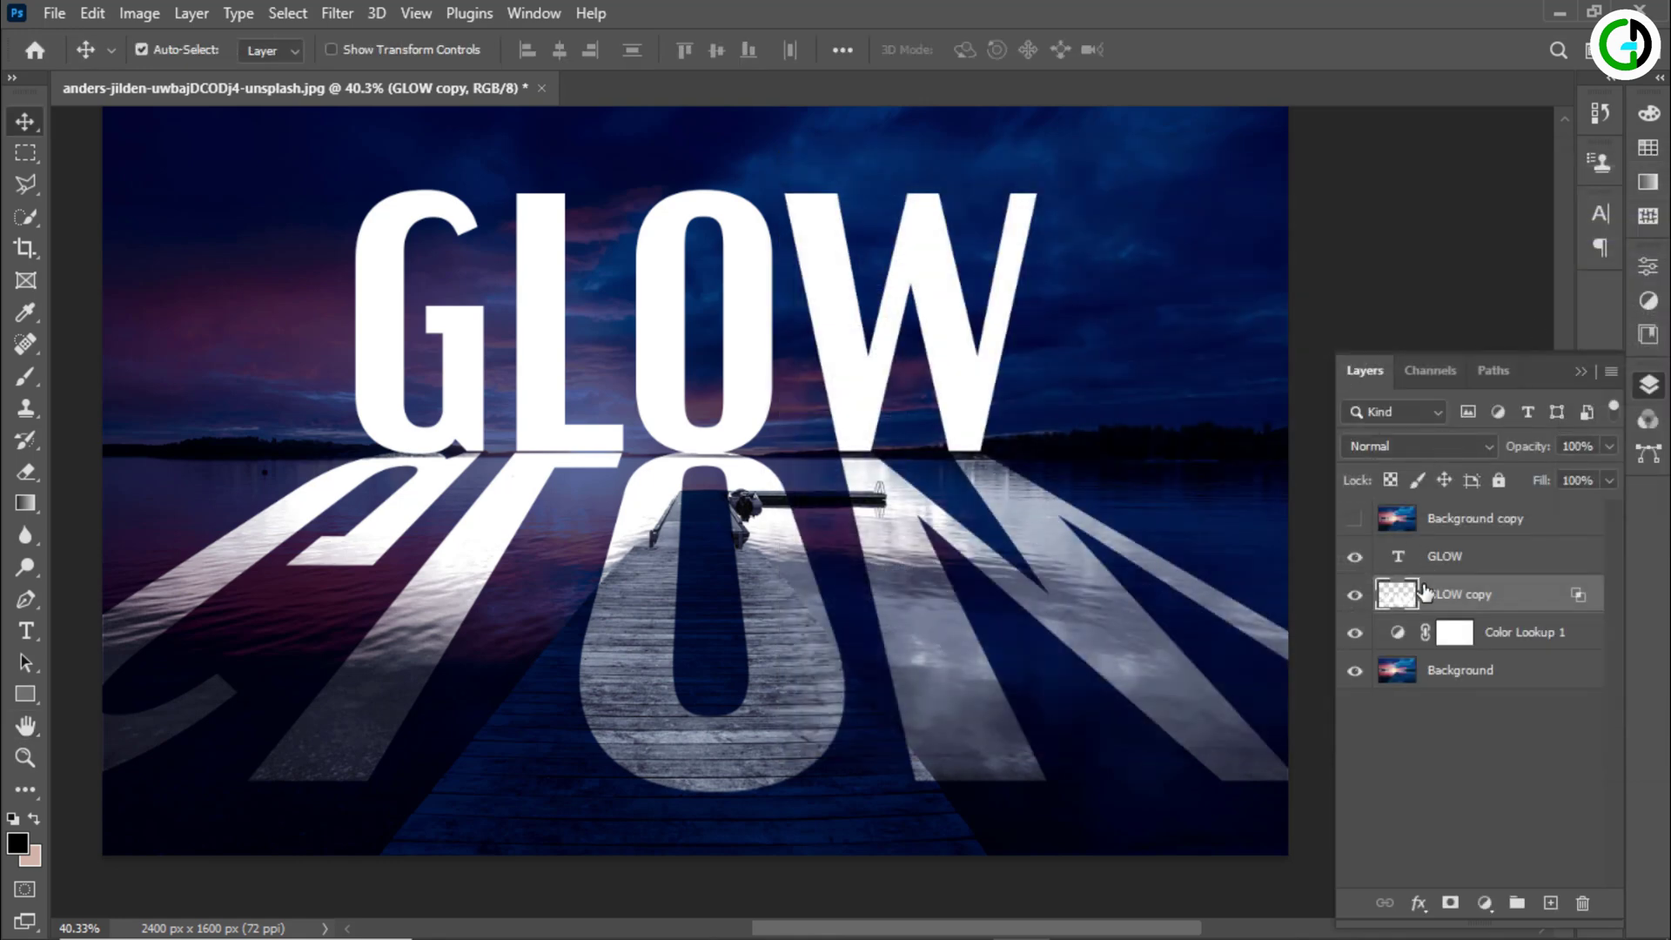
Step: Clip the Background copy layer to the GLOW text layer and make it visible
left_click(1416, 560)
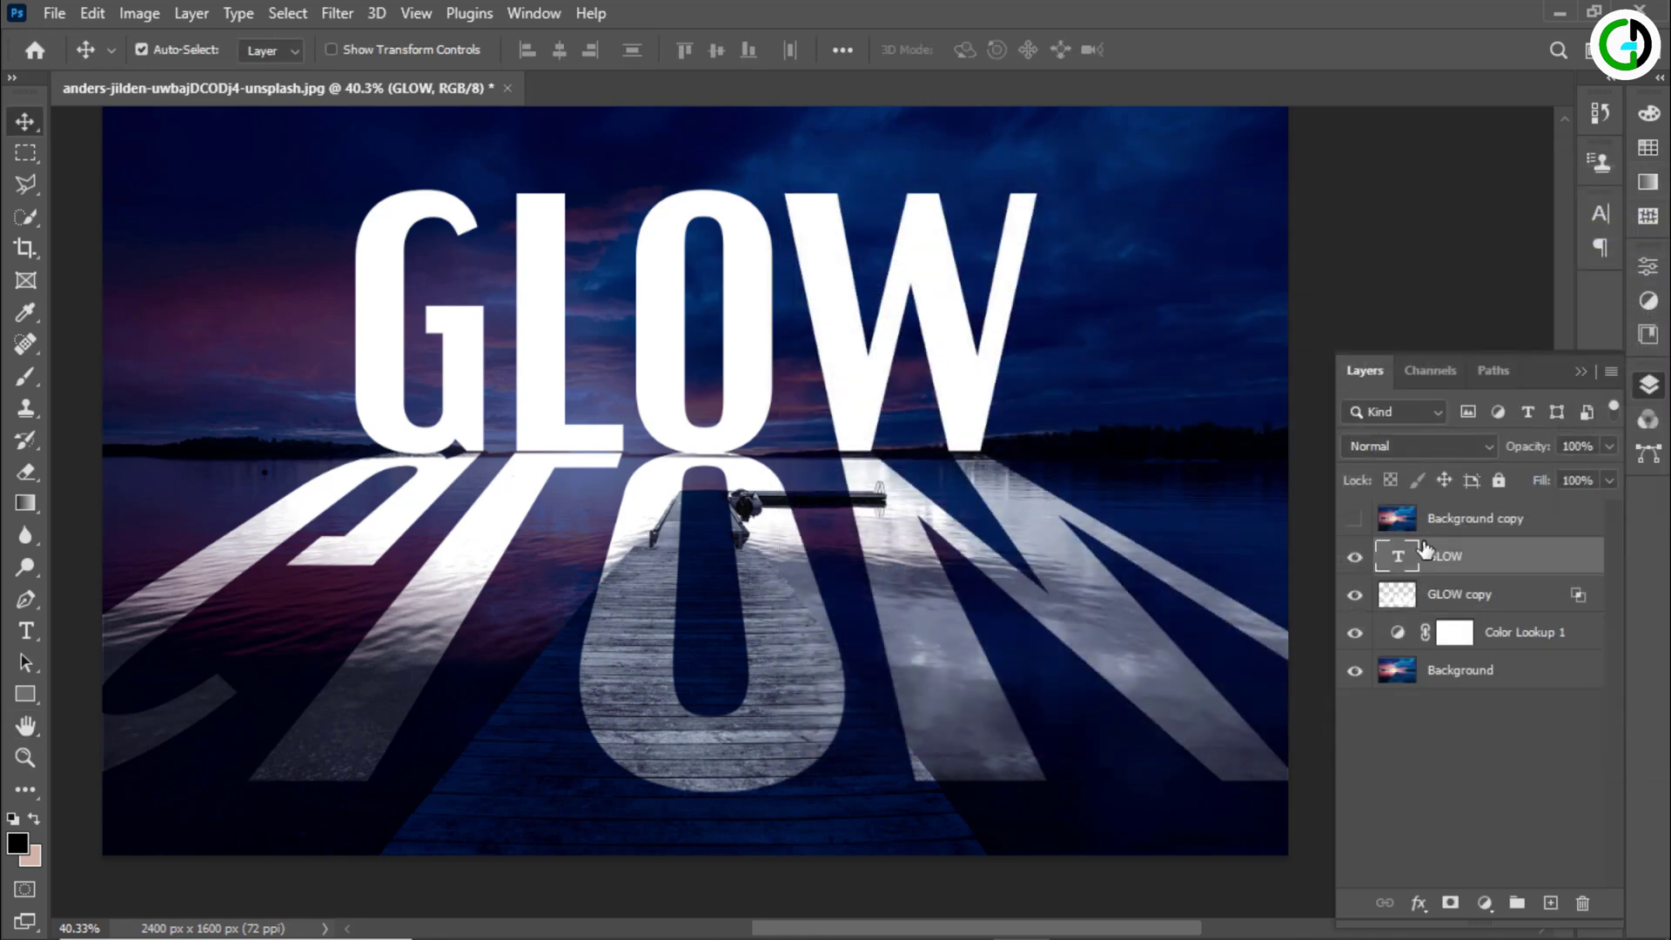
left_click_drag(1406, 558, 1432, 532)
left_click(1432, 533, "alt")
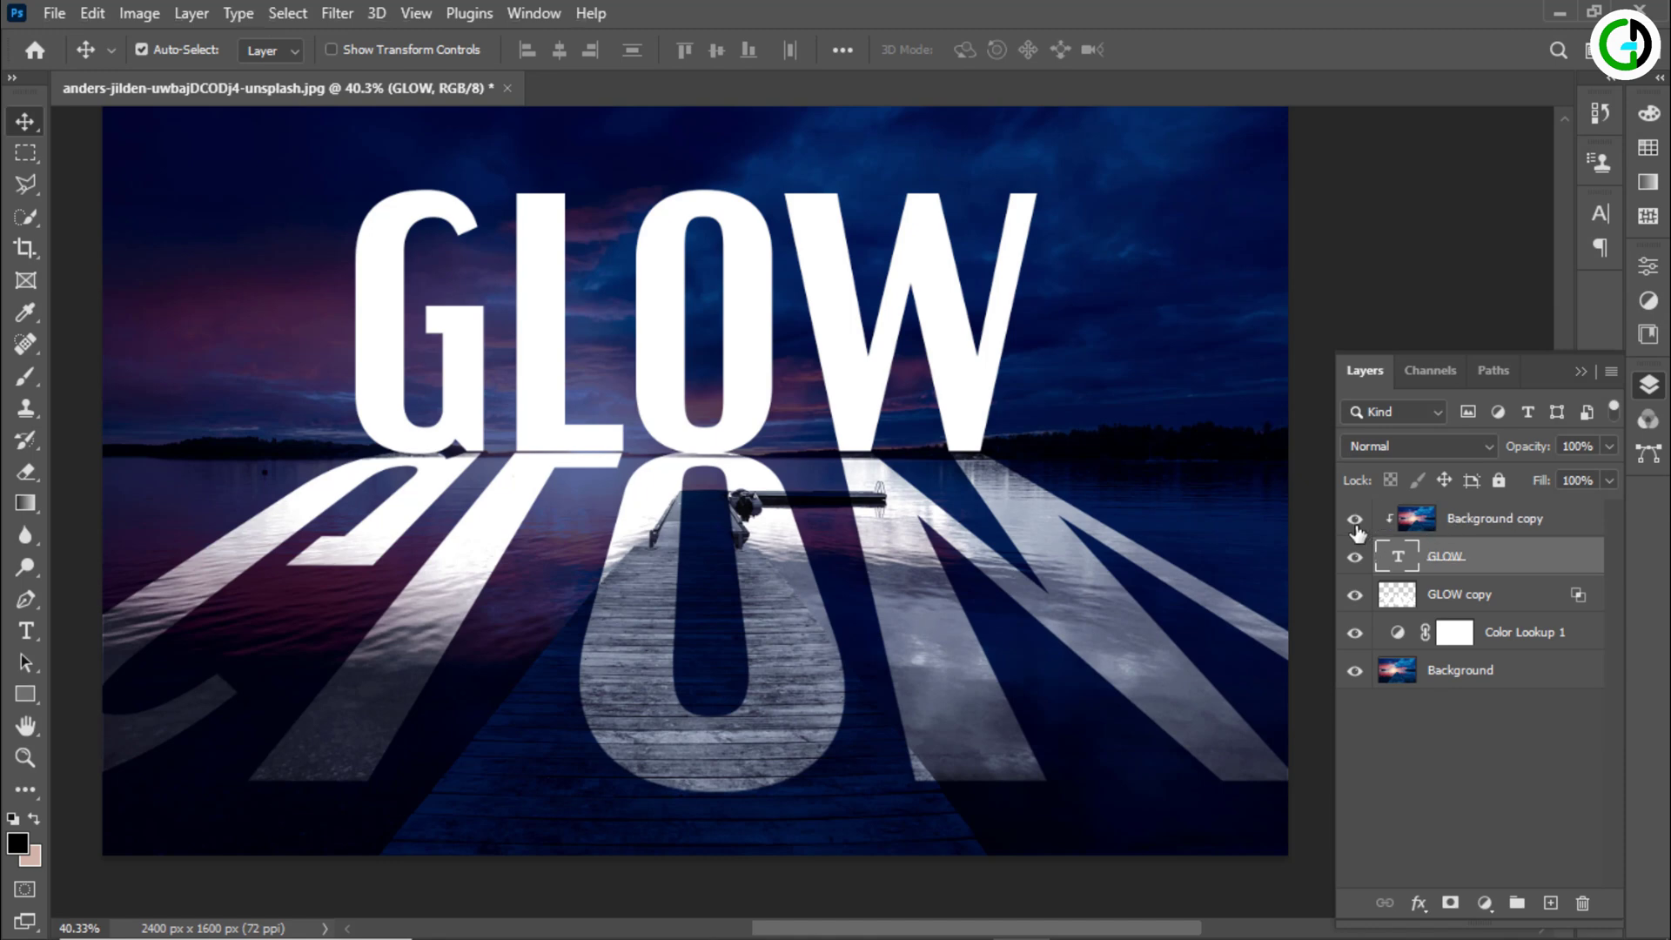
Step: Add a Curves adjustment clipped above the Background copy layer, using the Increase Contrast (RGB) preset
left_click(1490, 526)
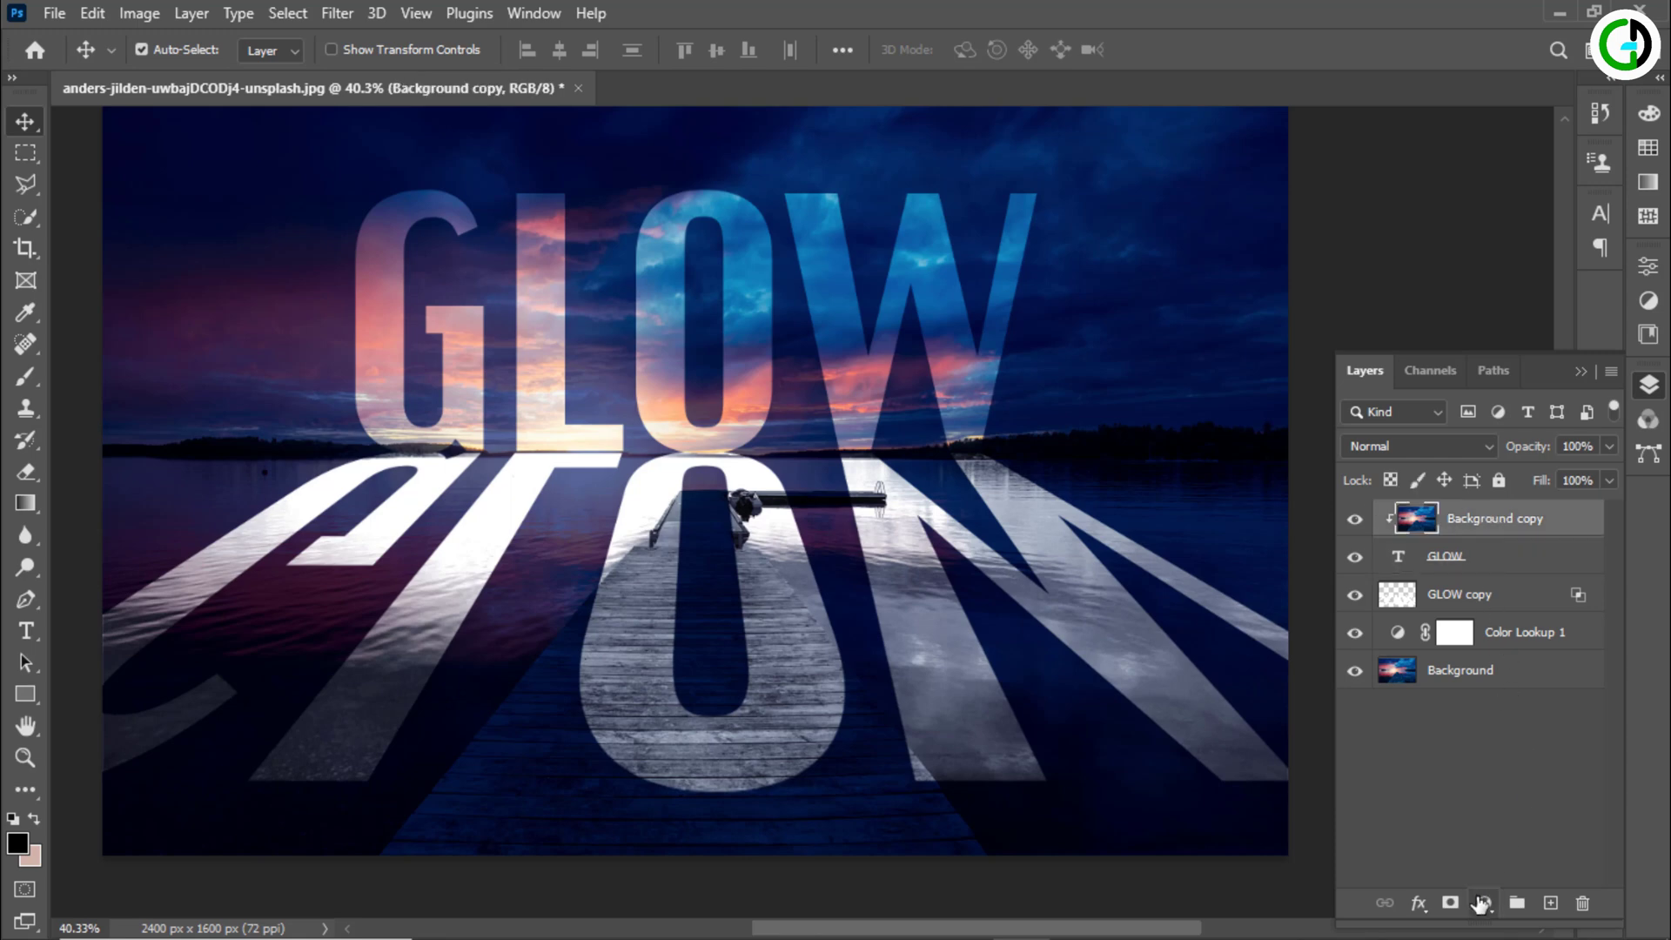
left_click(1482, 903)
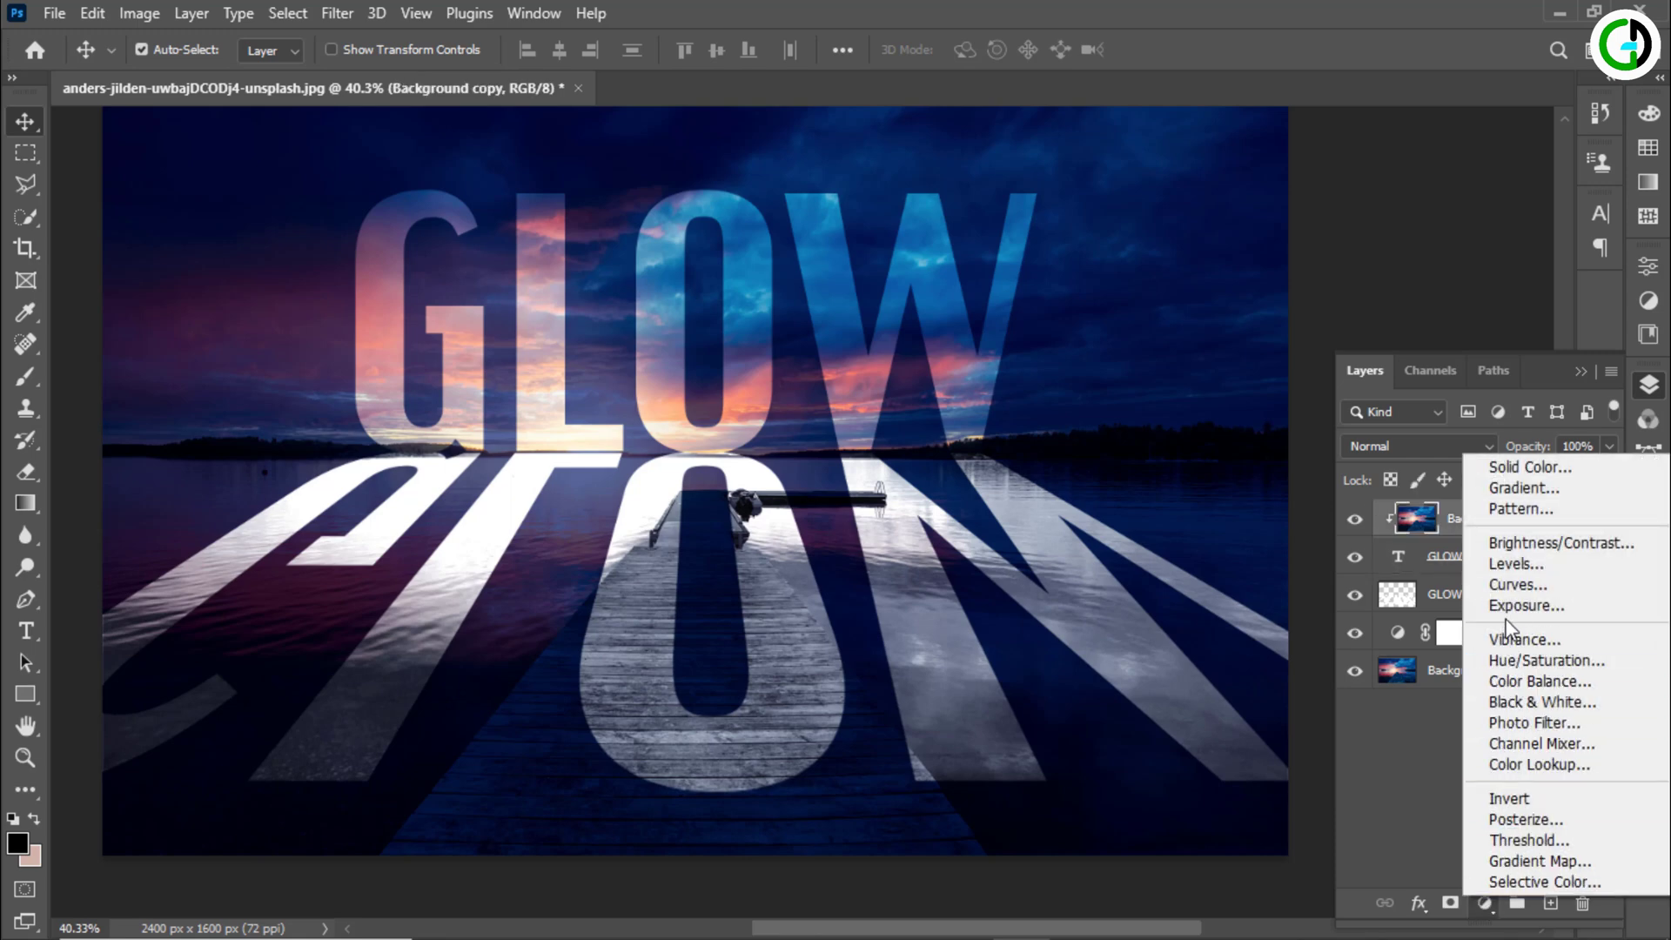
left_click(1511, 595)
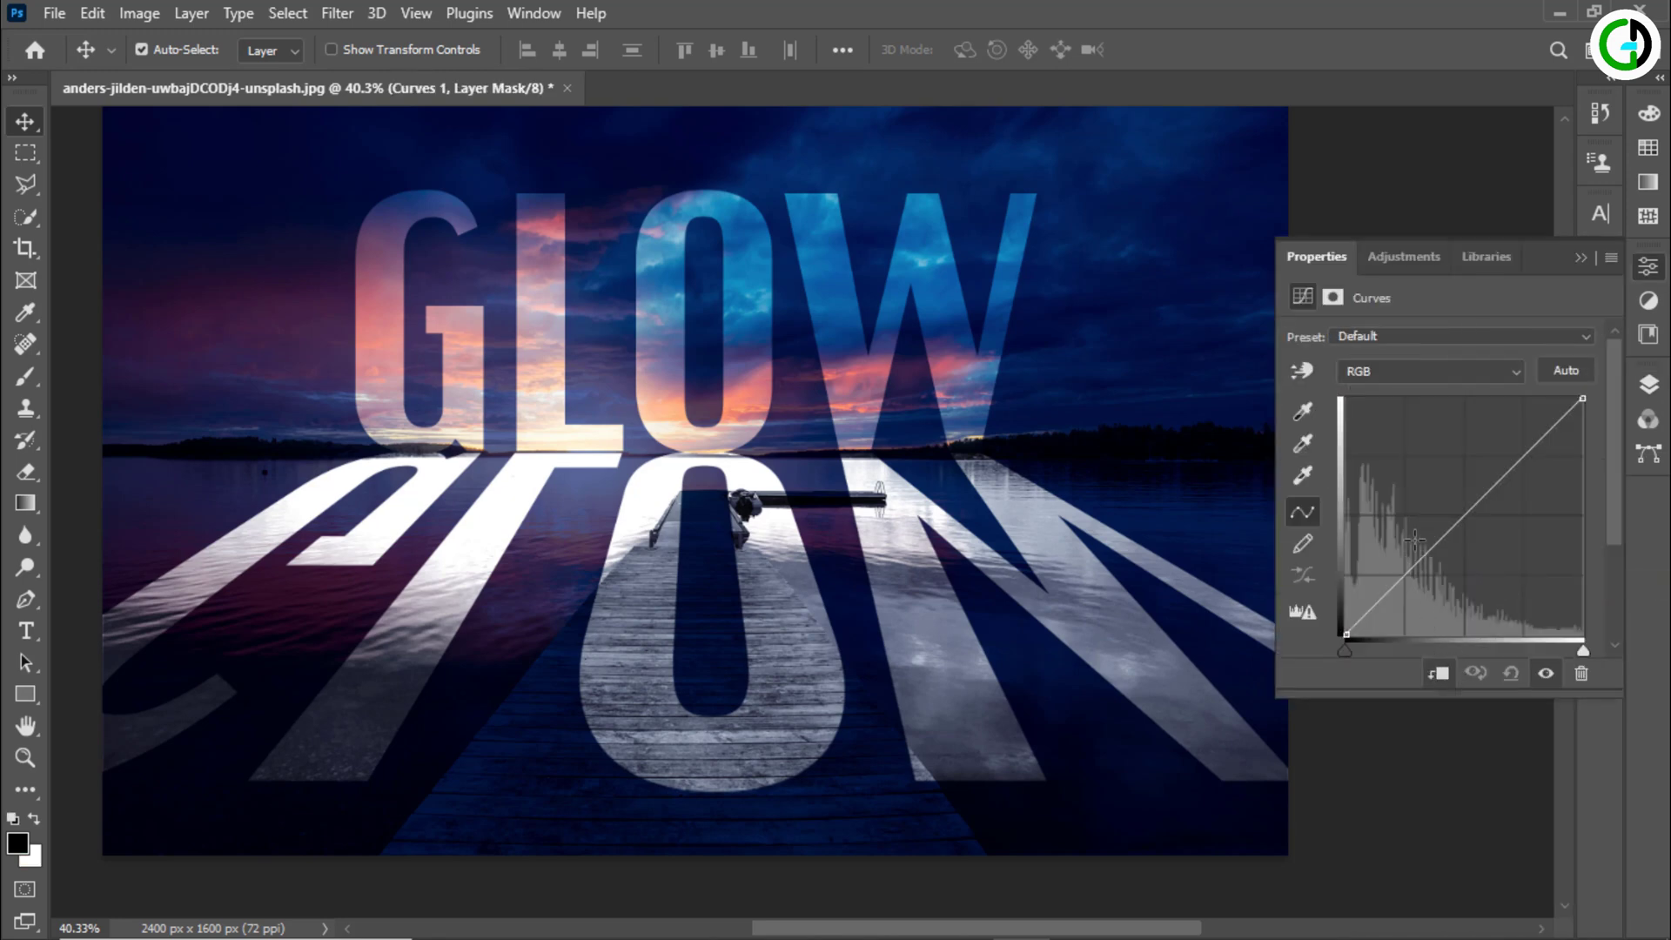
left_click(1449, 337)
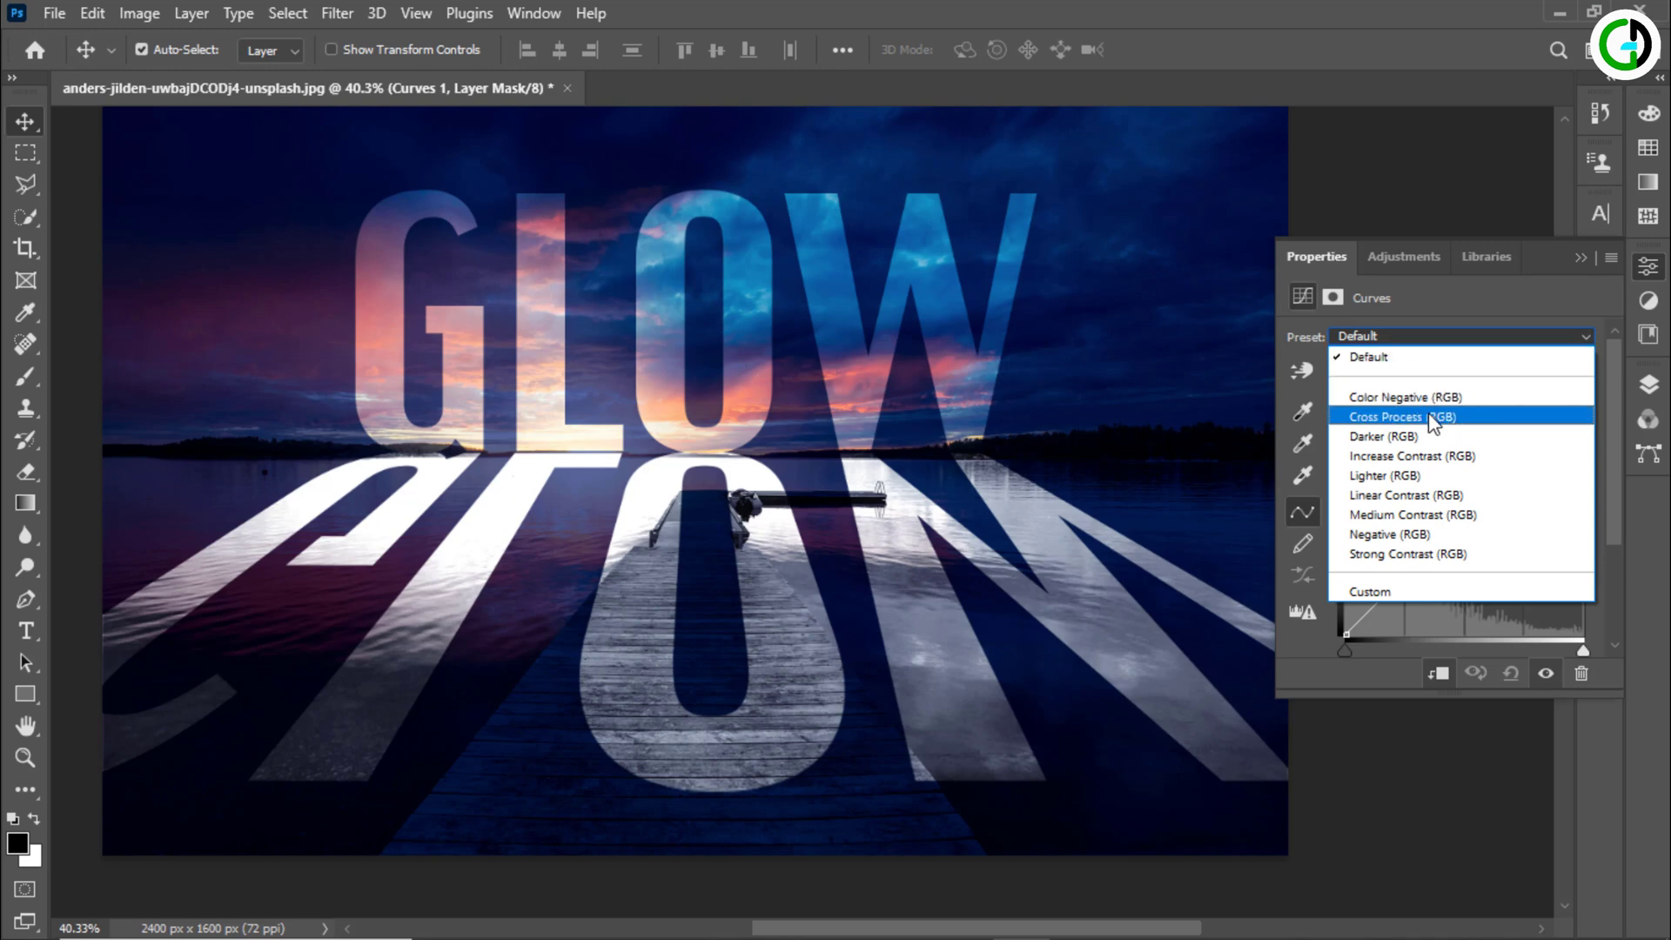
left_click(1418, 456)
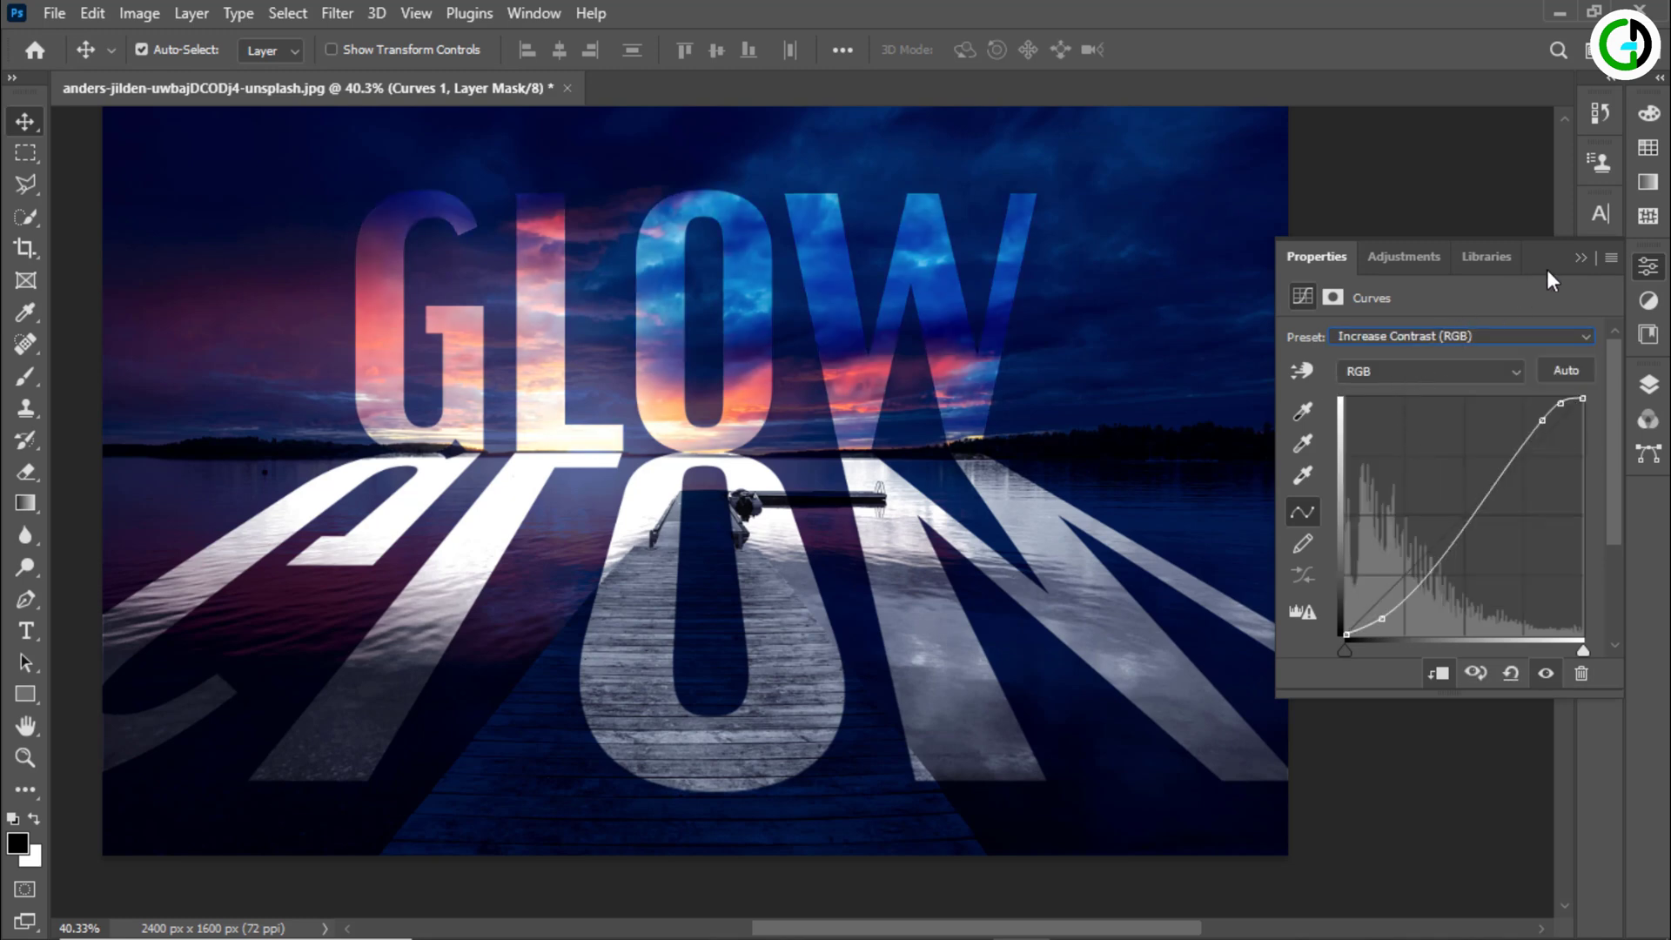
left_click(1578, 257)
Step: Add a Color Lookup adjustment above Curves 1 with the filmstock_50.3dl 3D LUT, and clip it to the layers below
left_click(1651, 390)
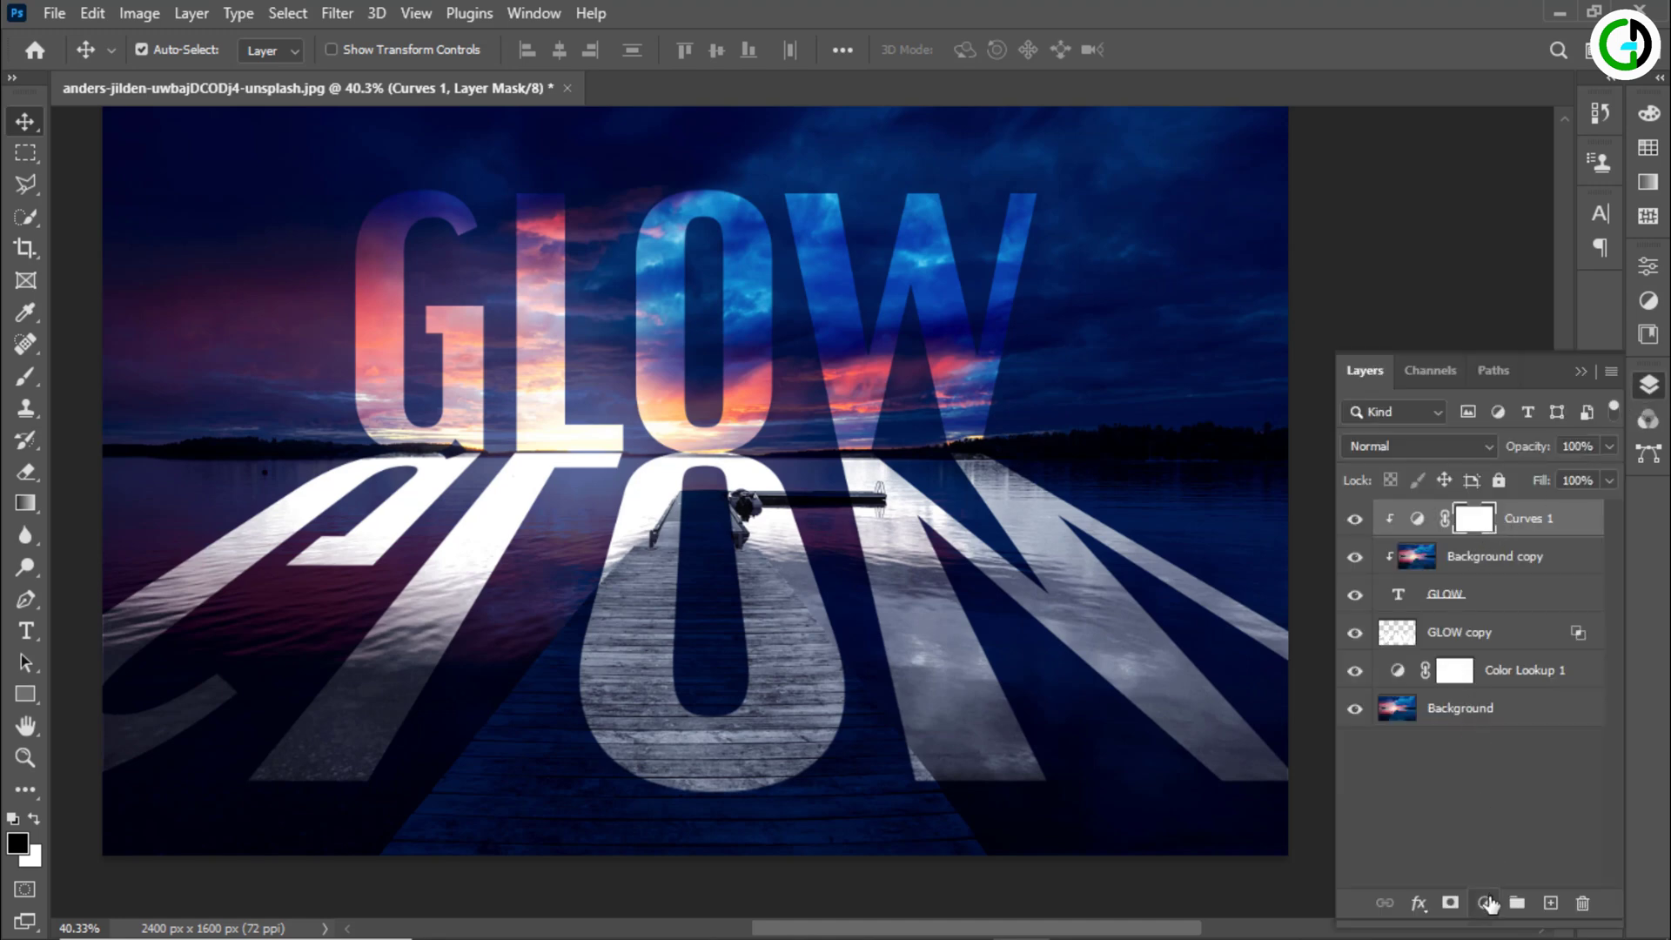
left_click(1486, 903)
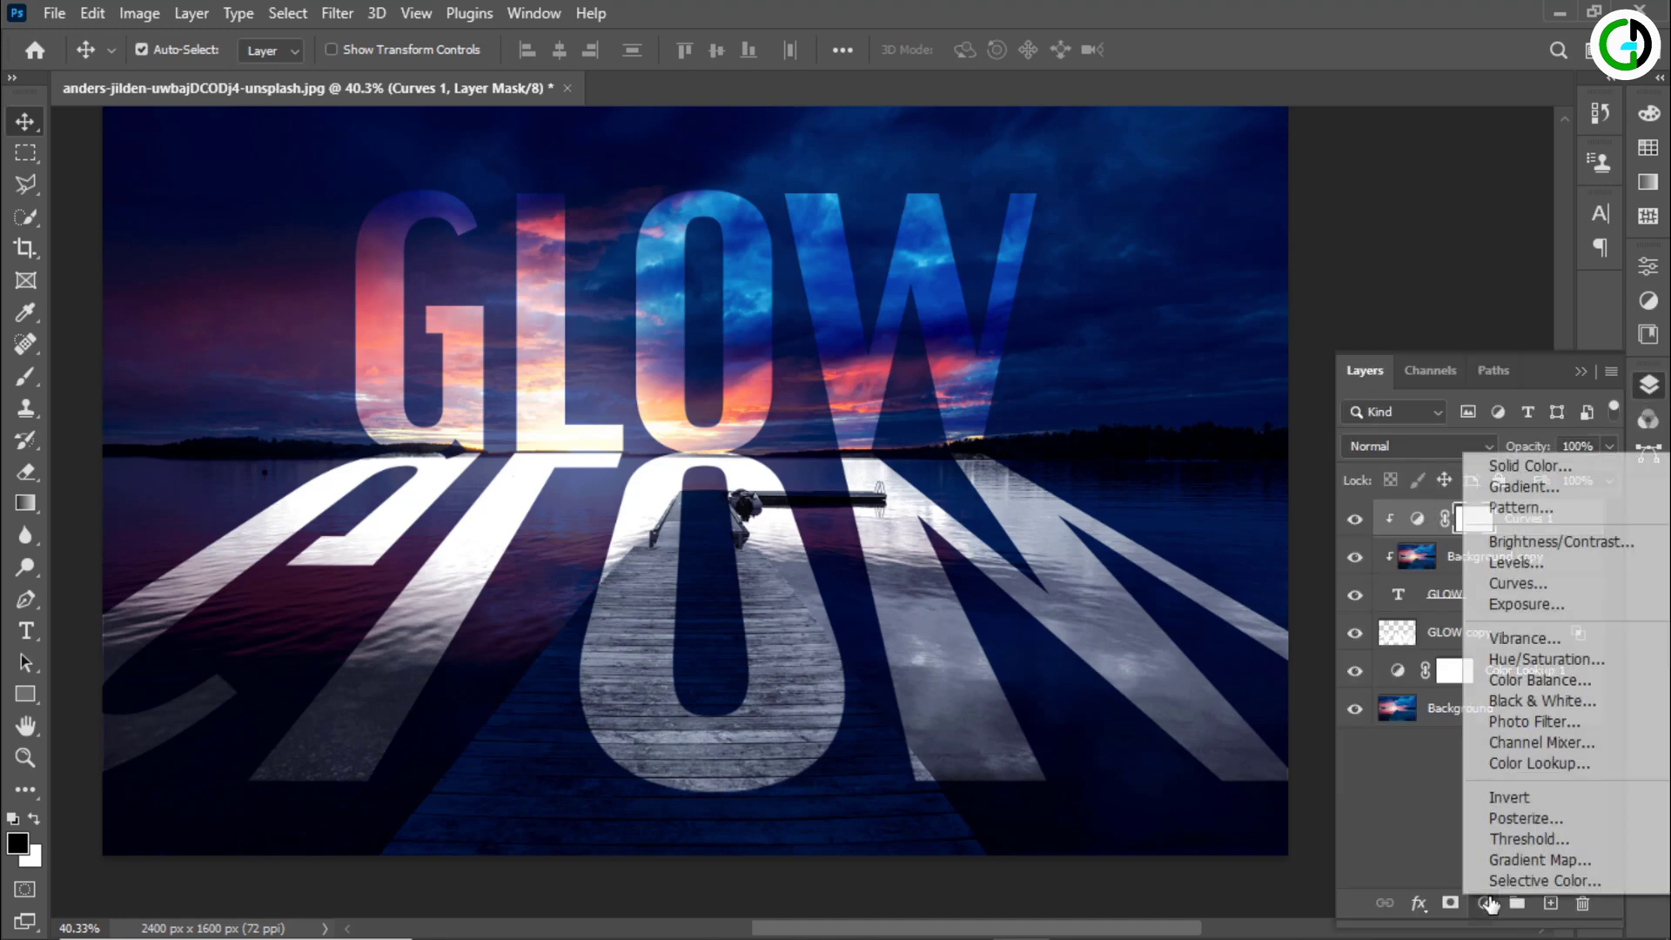
left_click(1524, 763)
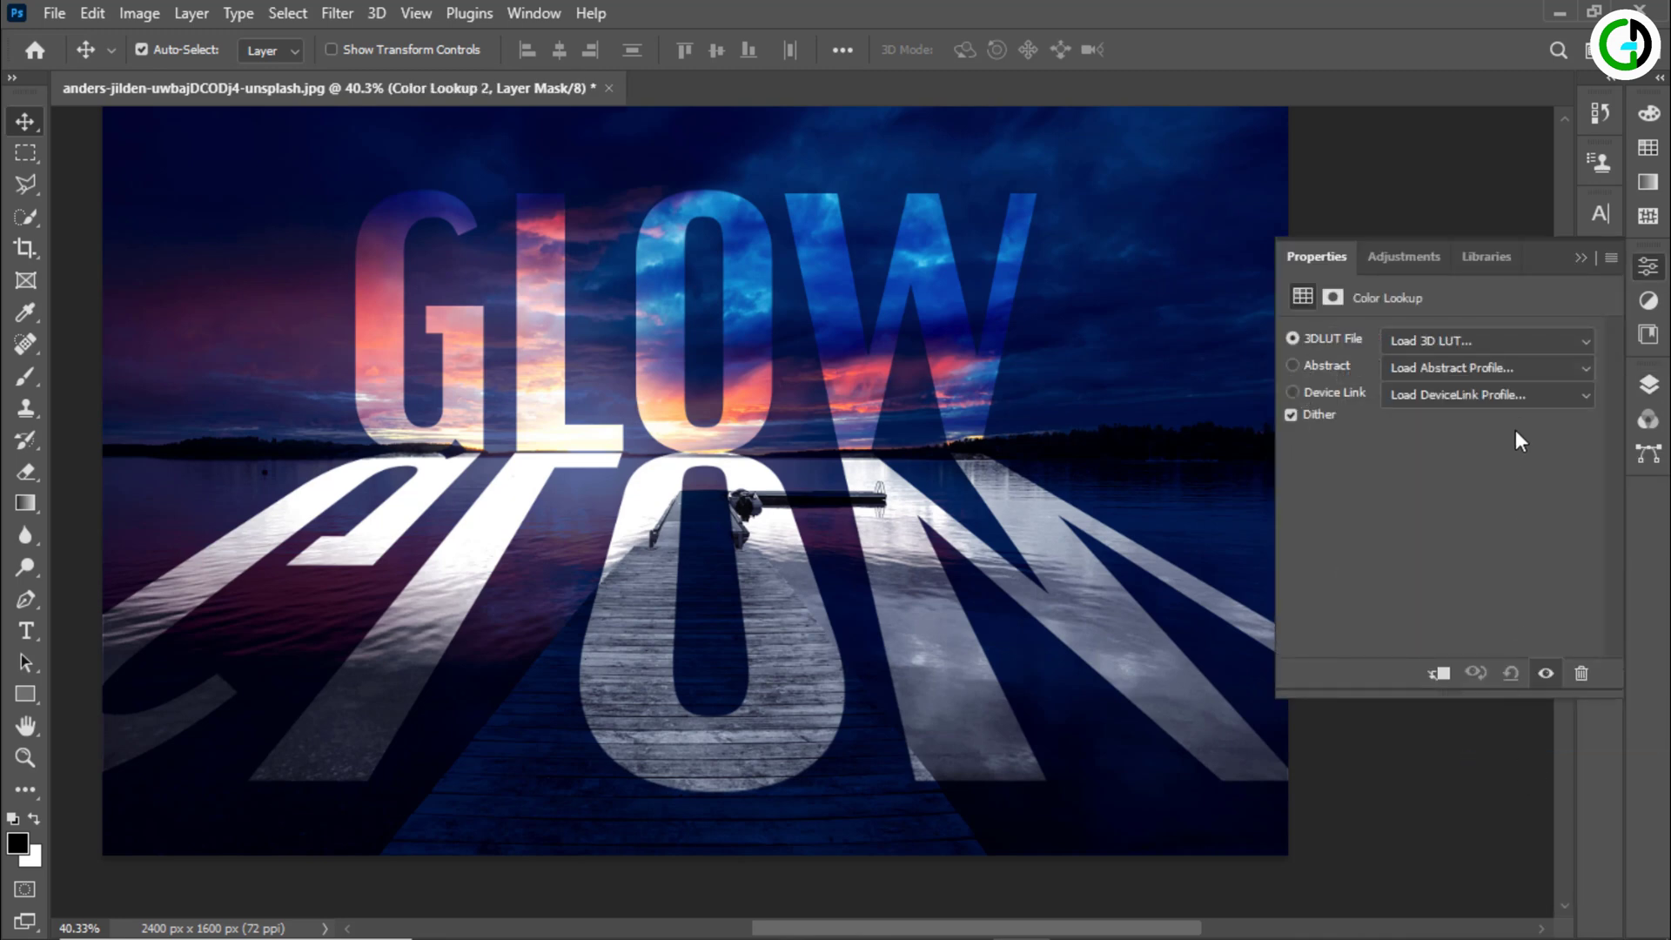
left_click(1521, 344)
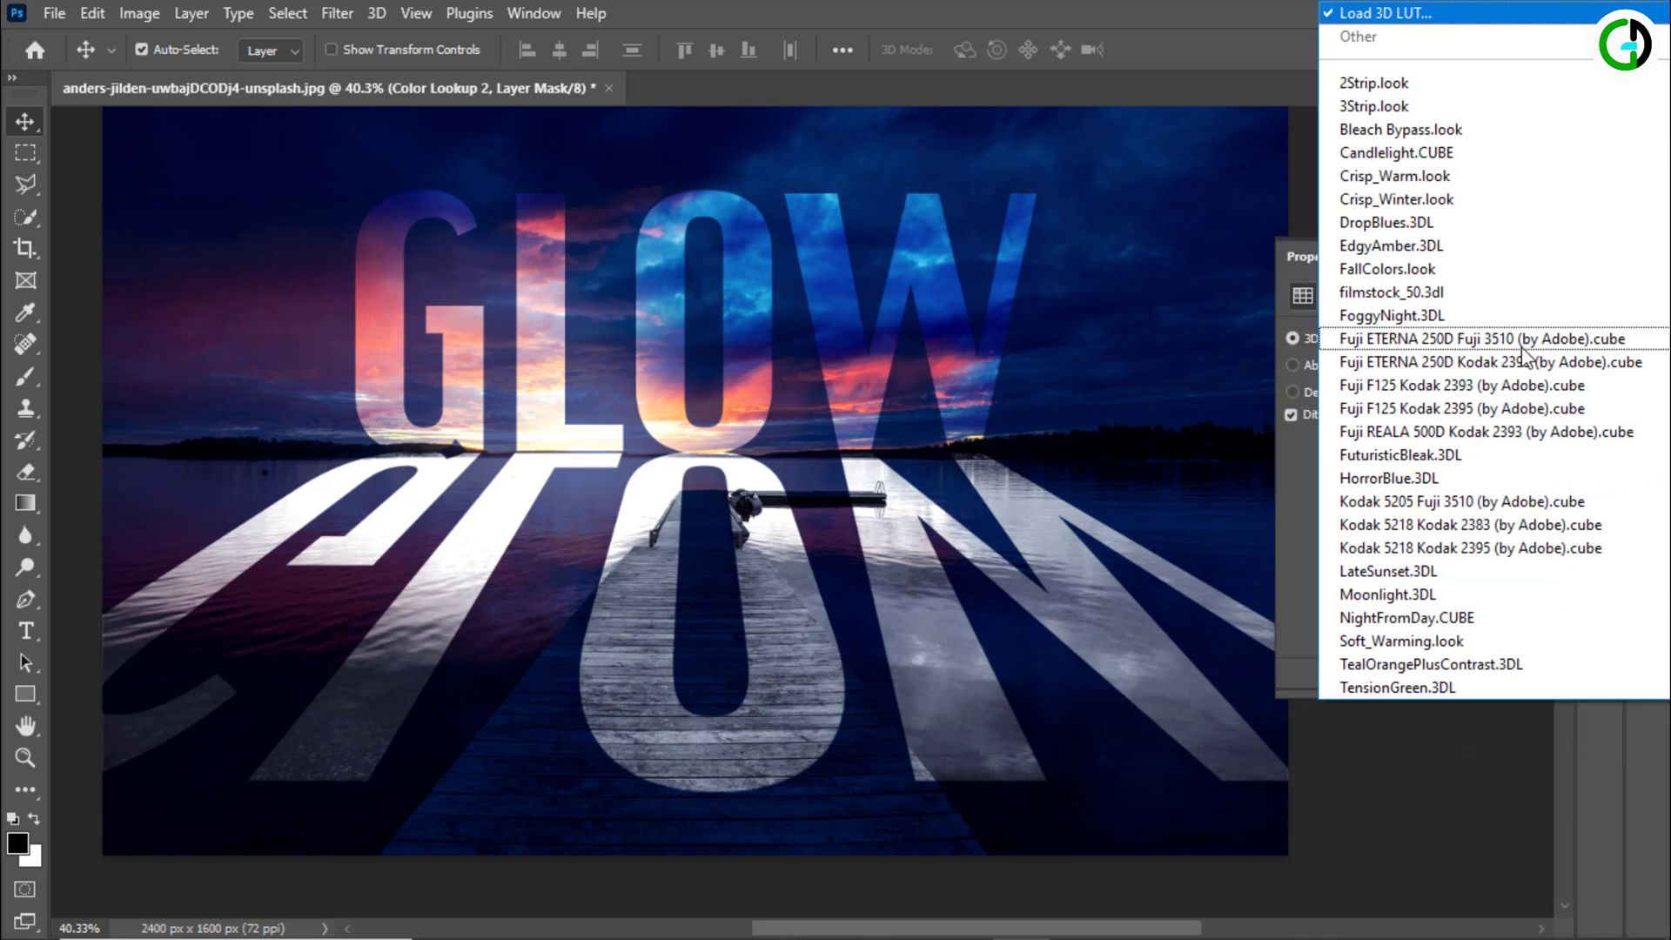
left_click(1422, 295)
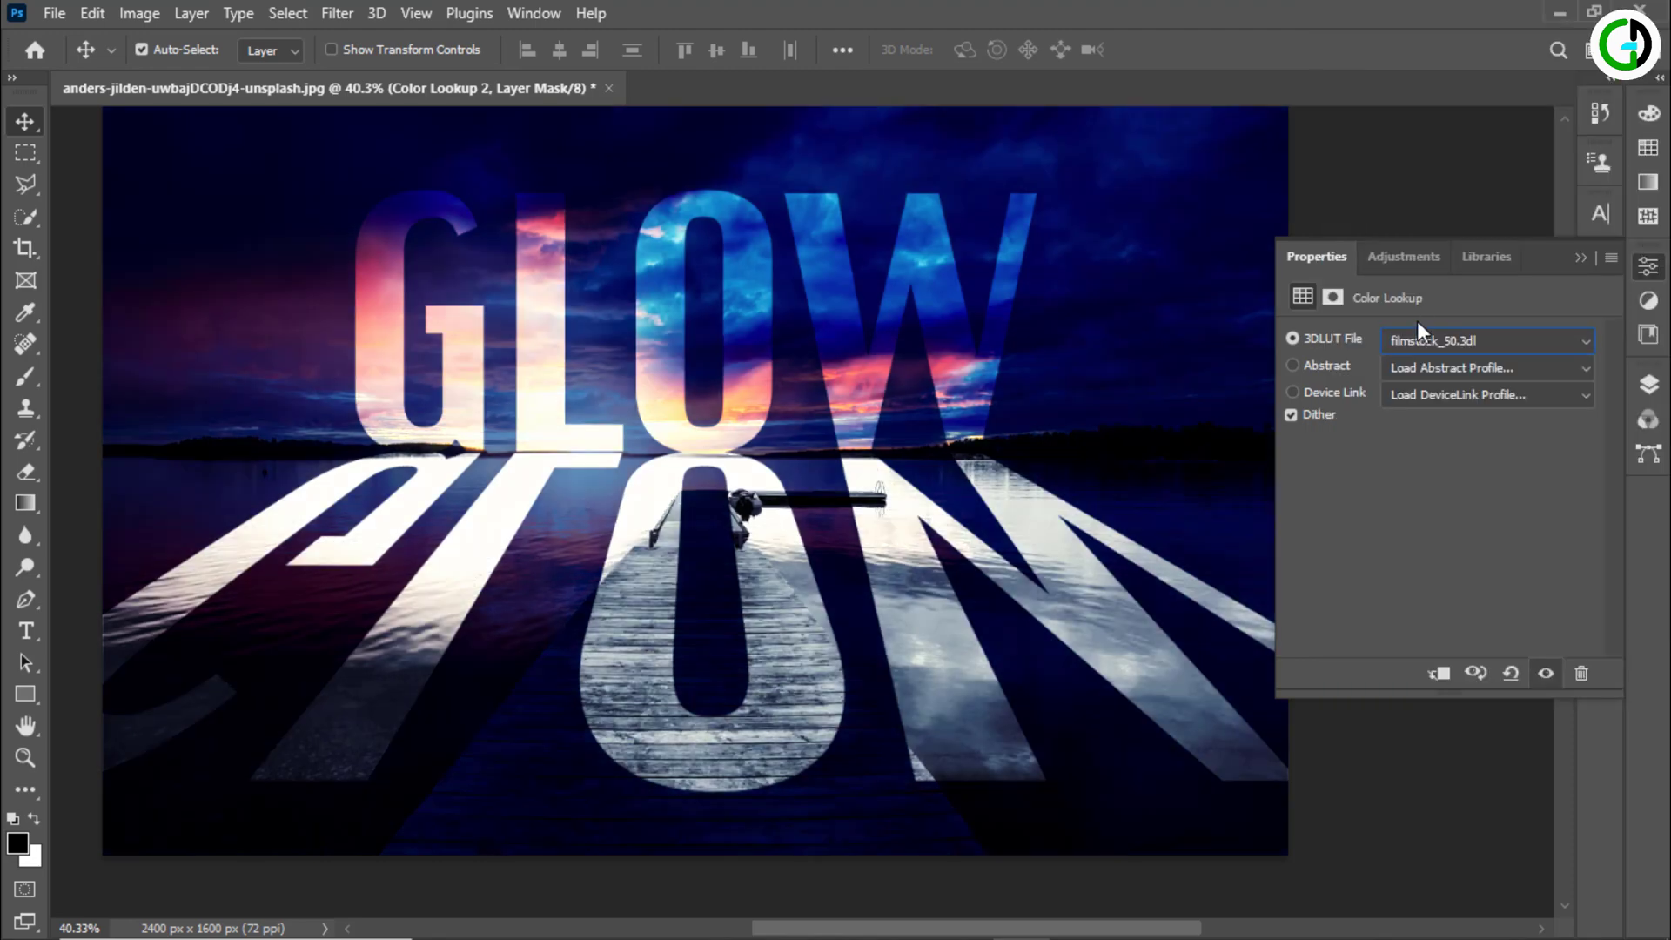
left_click(1438, 674)
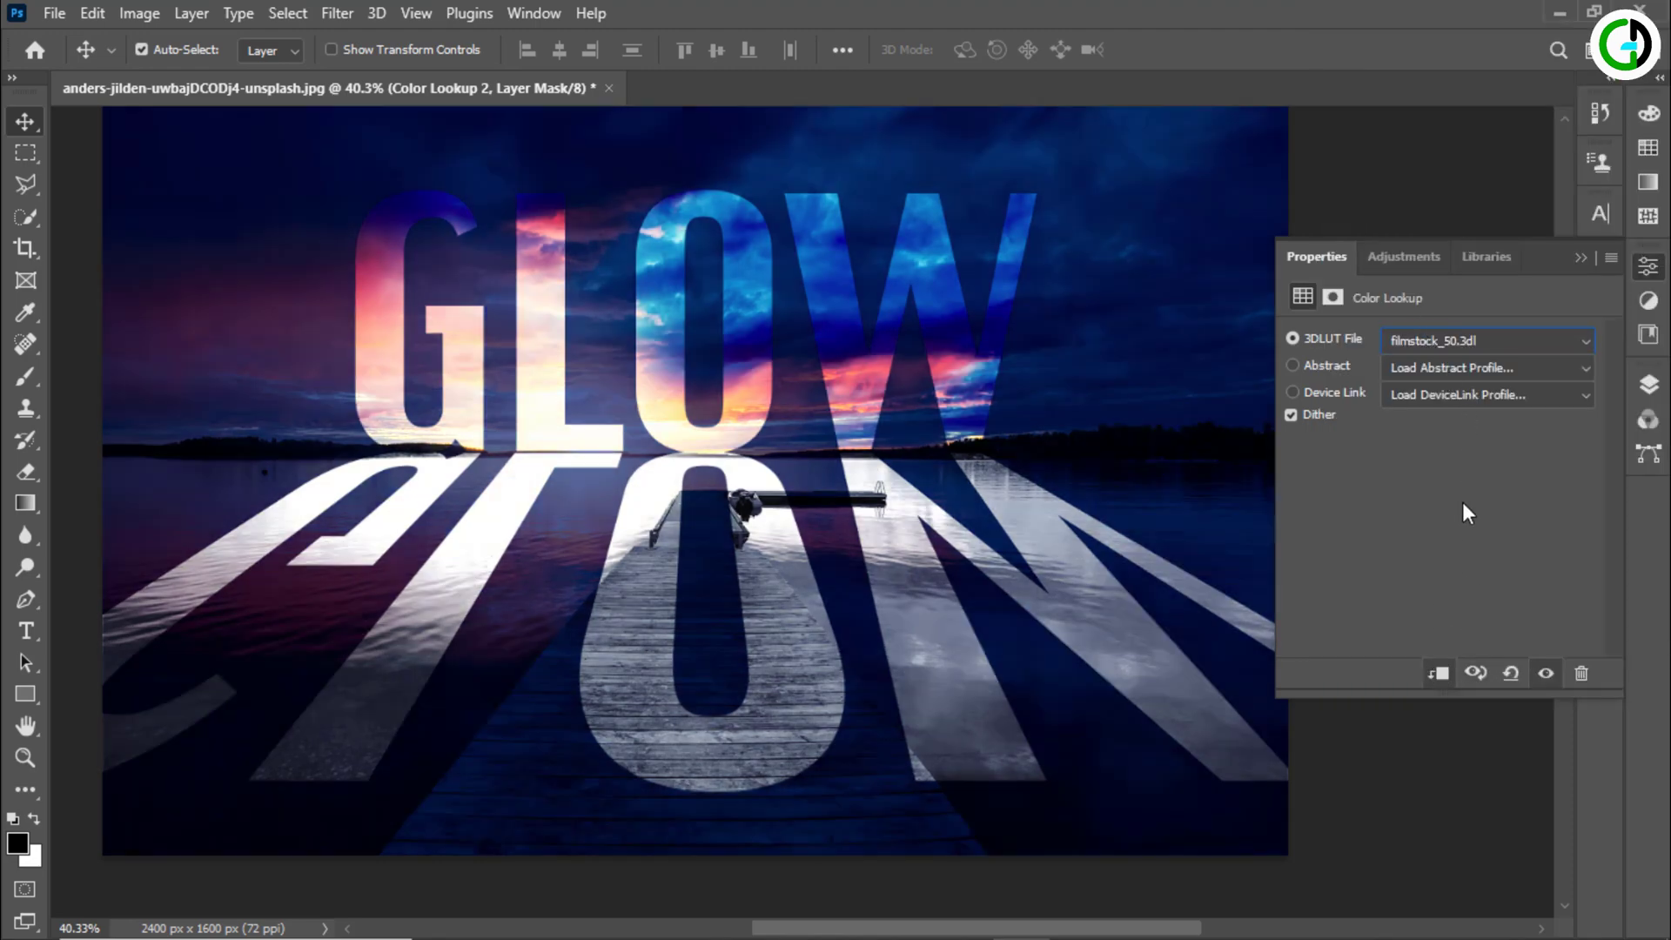
left_click(1580, 257)
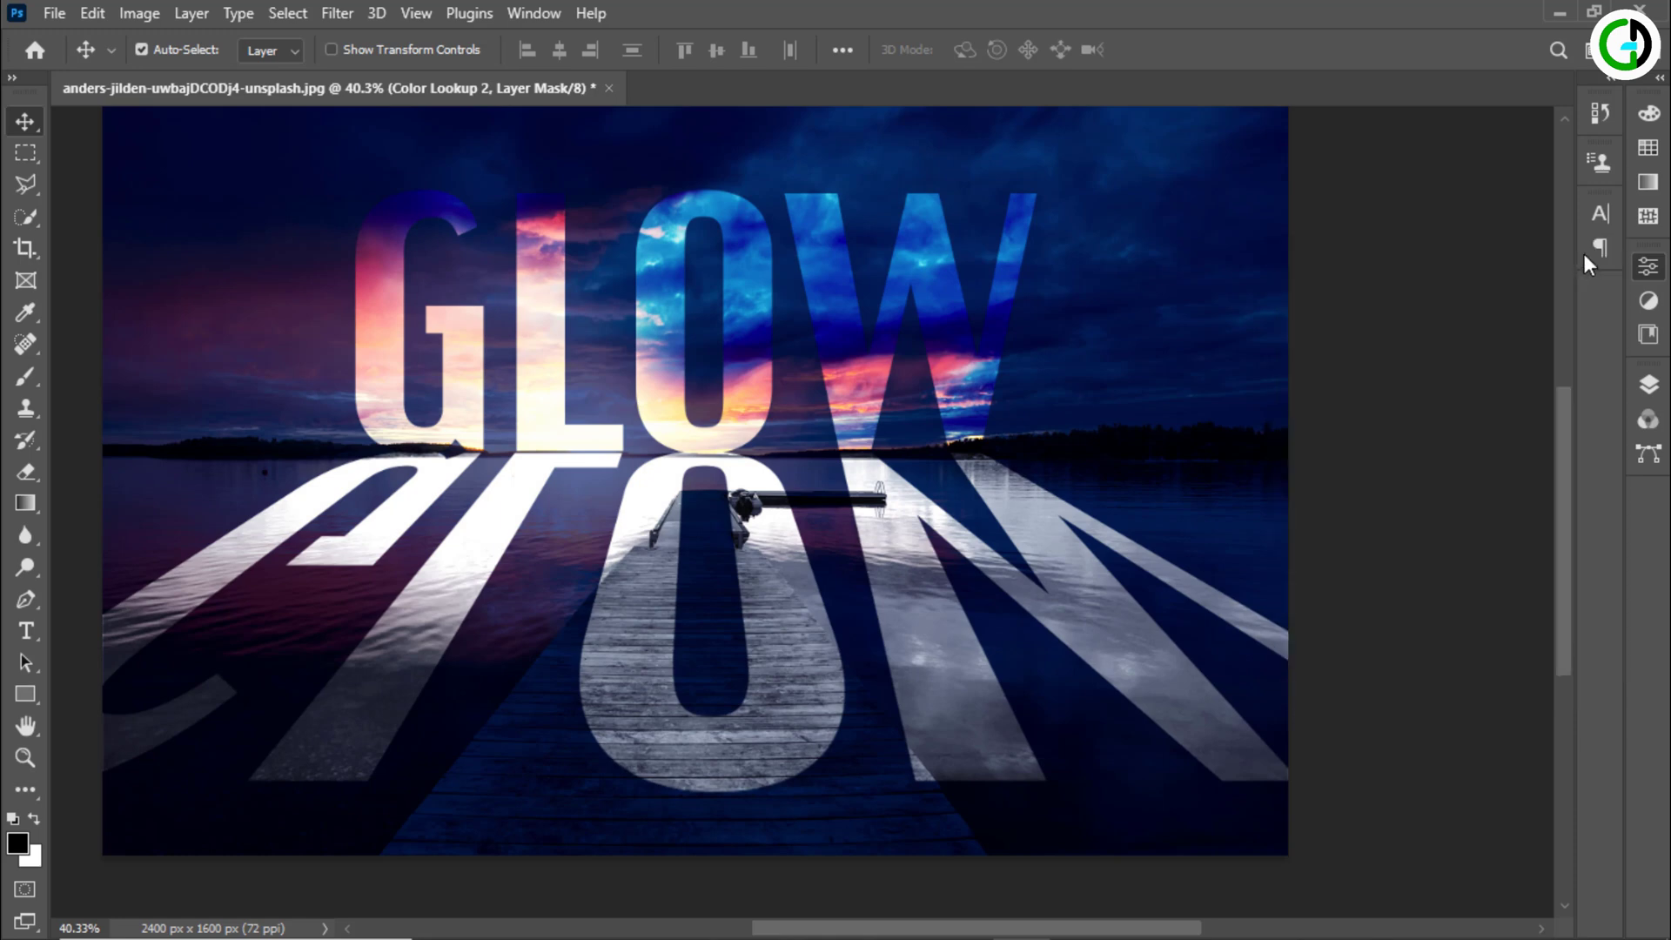
Step: Add a white 5 px Stroke effect to the GLOW text layer, positioned Outside with Normal blend mode and 100% opacity
left_click(1649, 384)
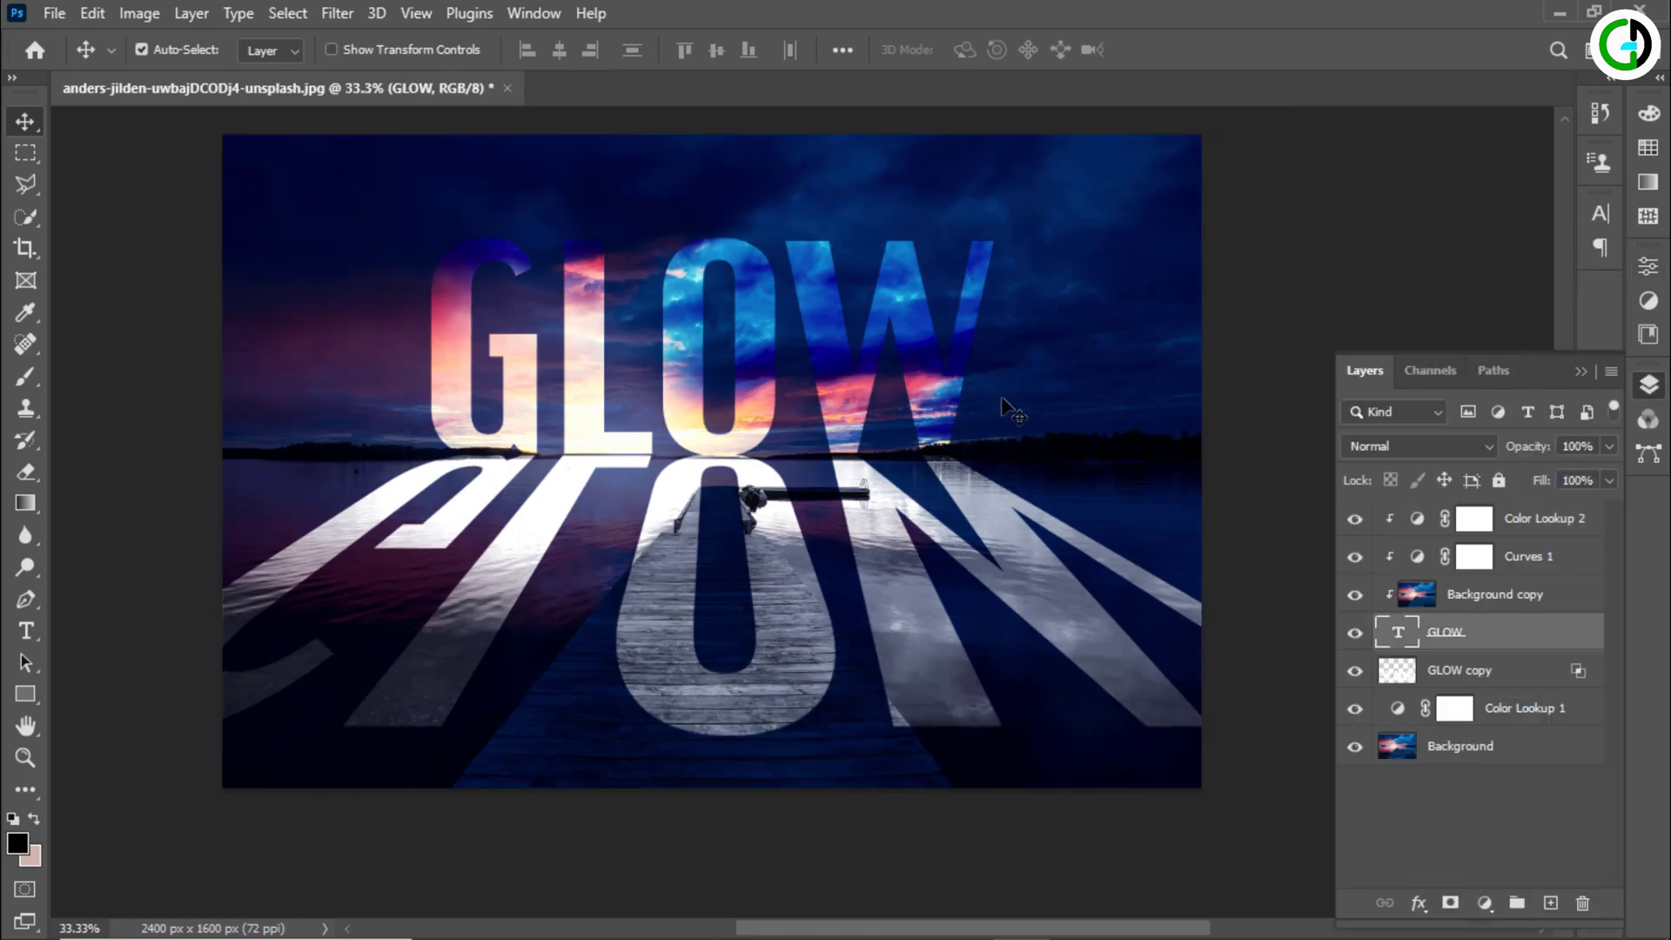
left_click_drag(987, 398, 839, 413)
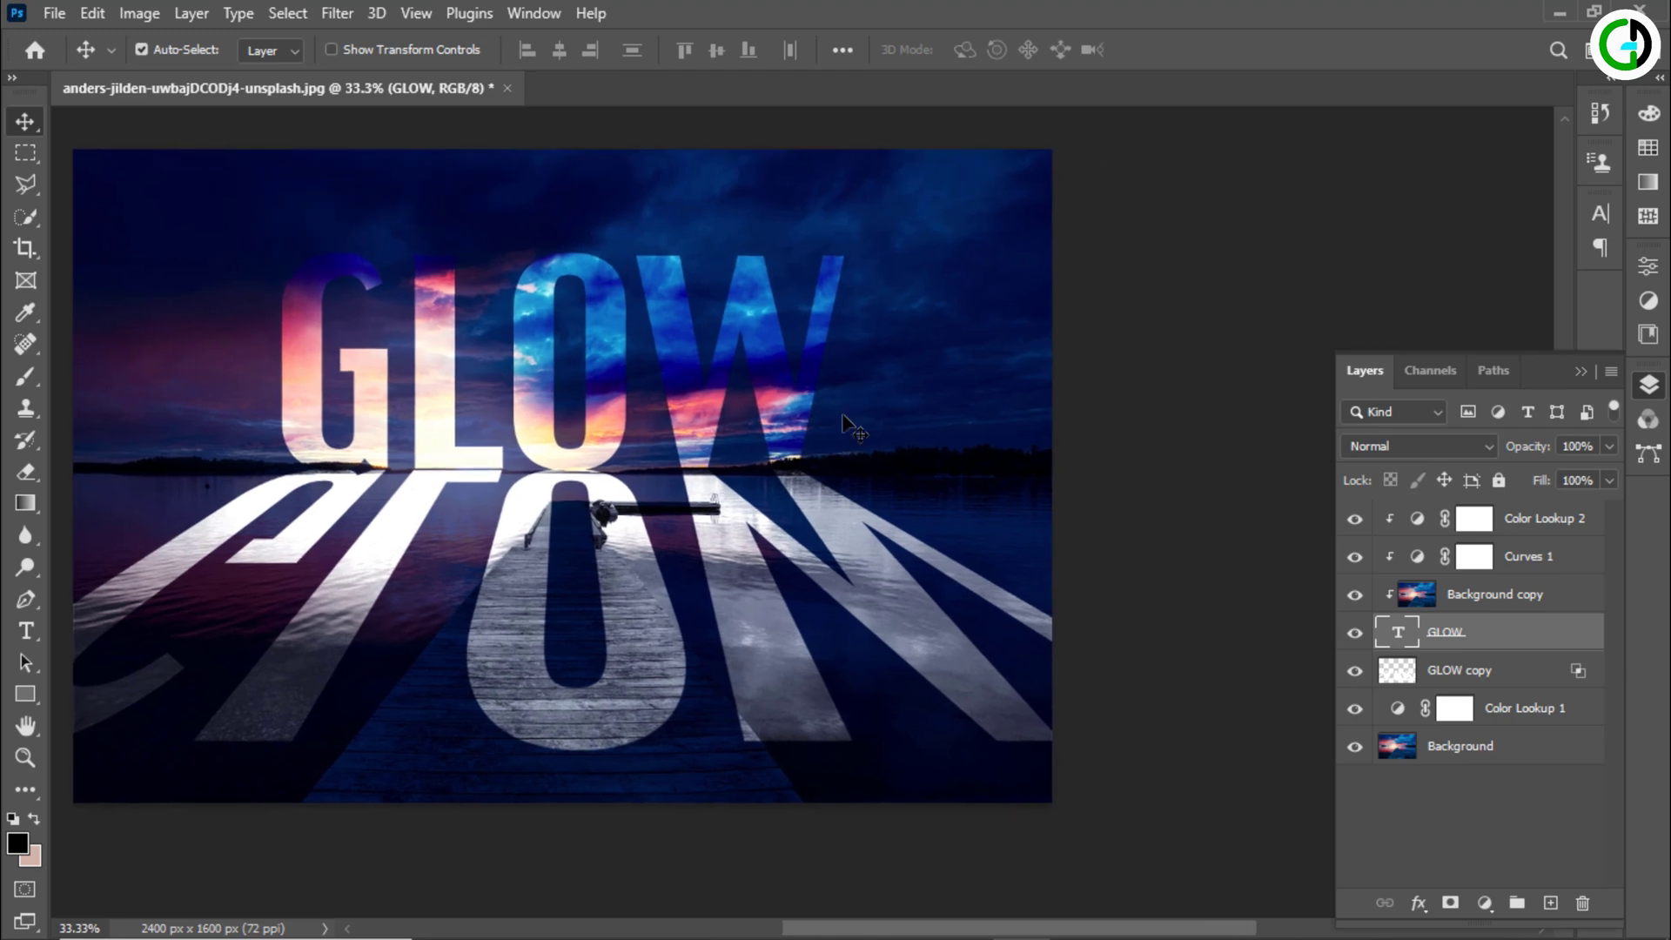
double_click(1515, 648)
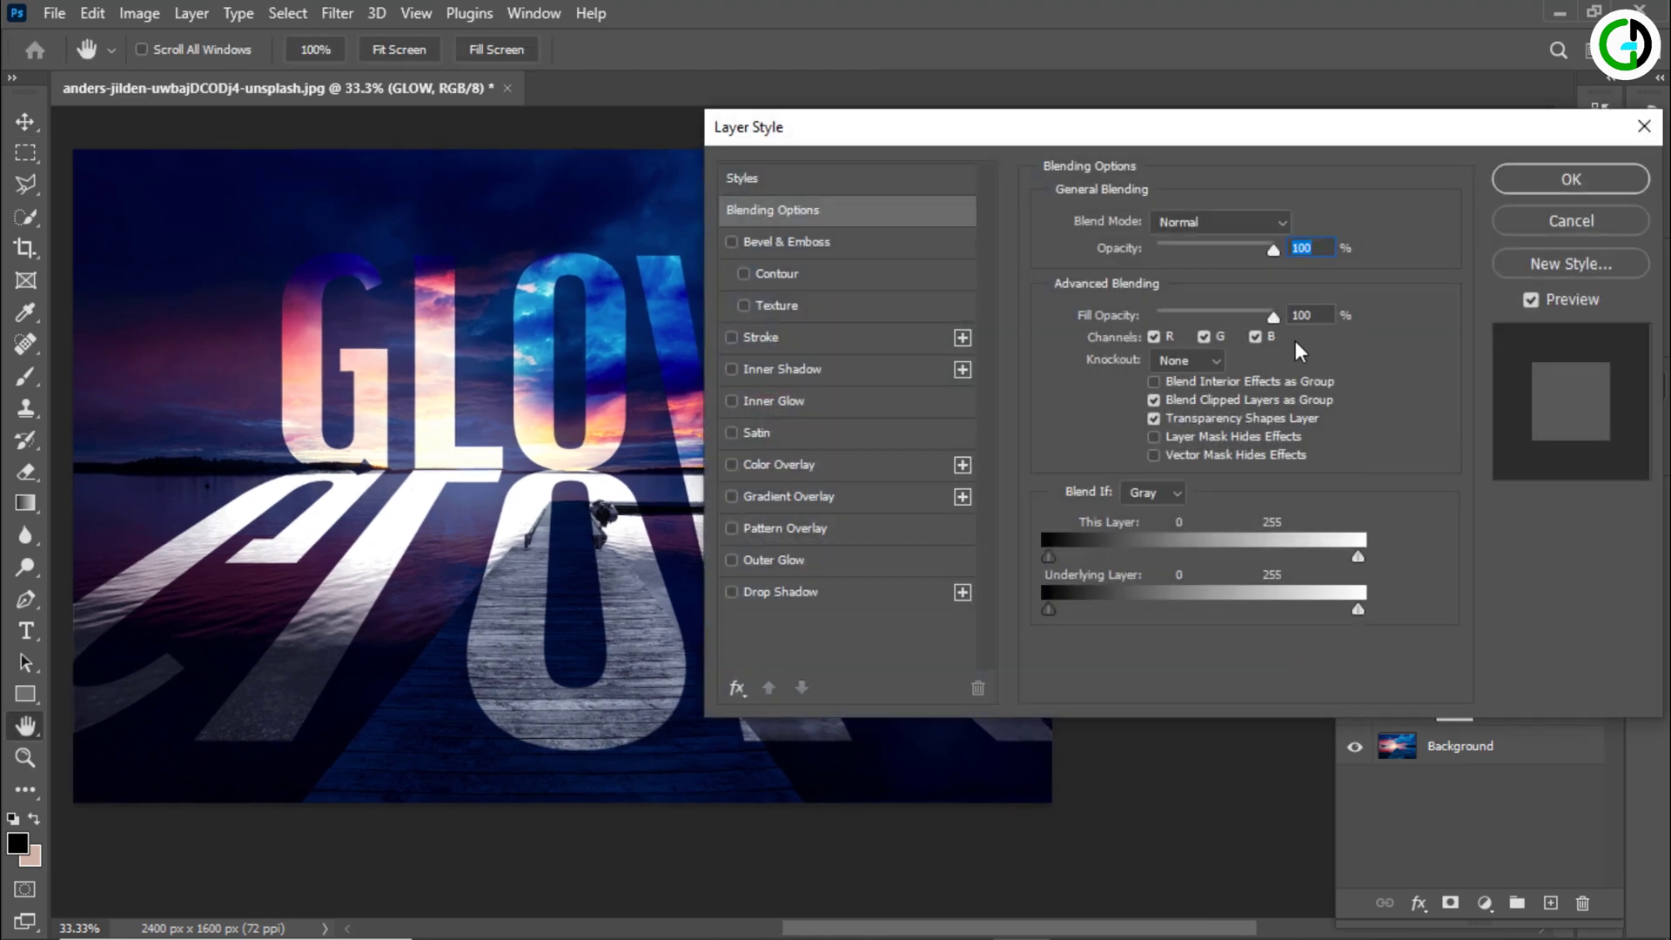
left_click_drag(1233, 149, 1290, 122)
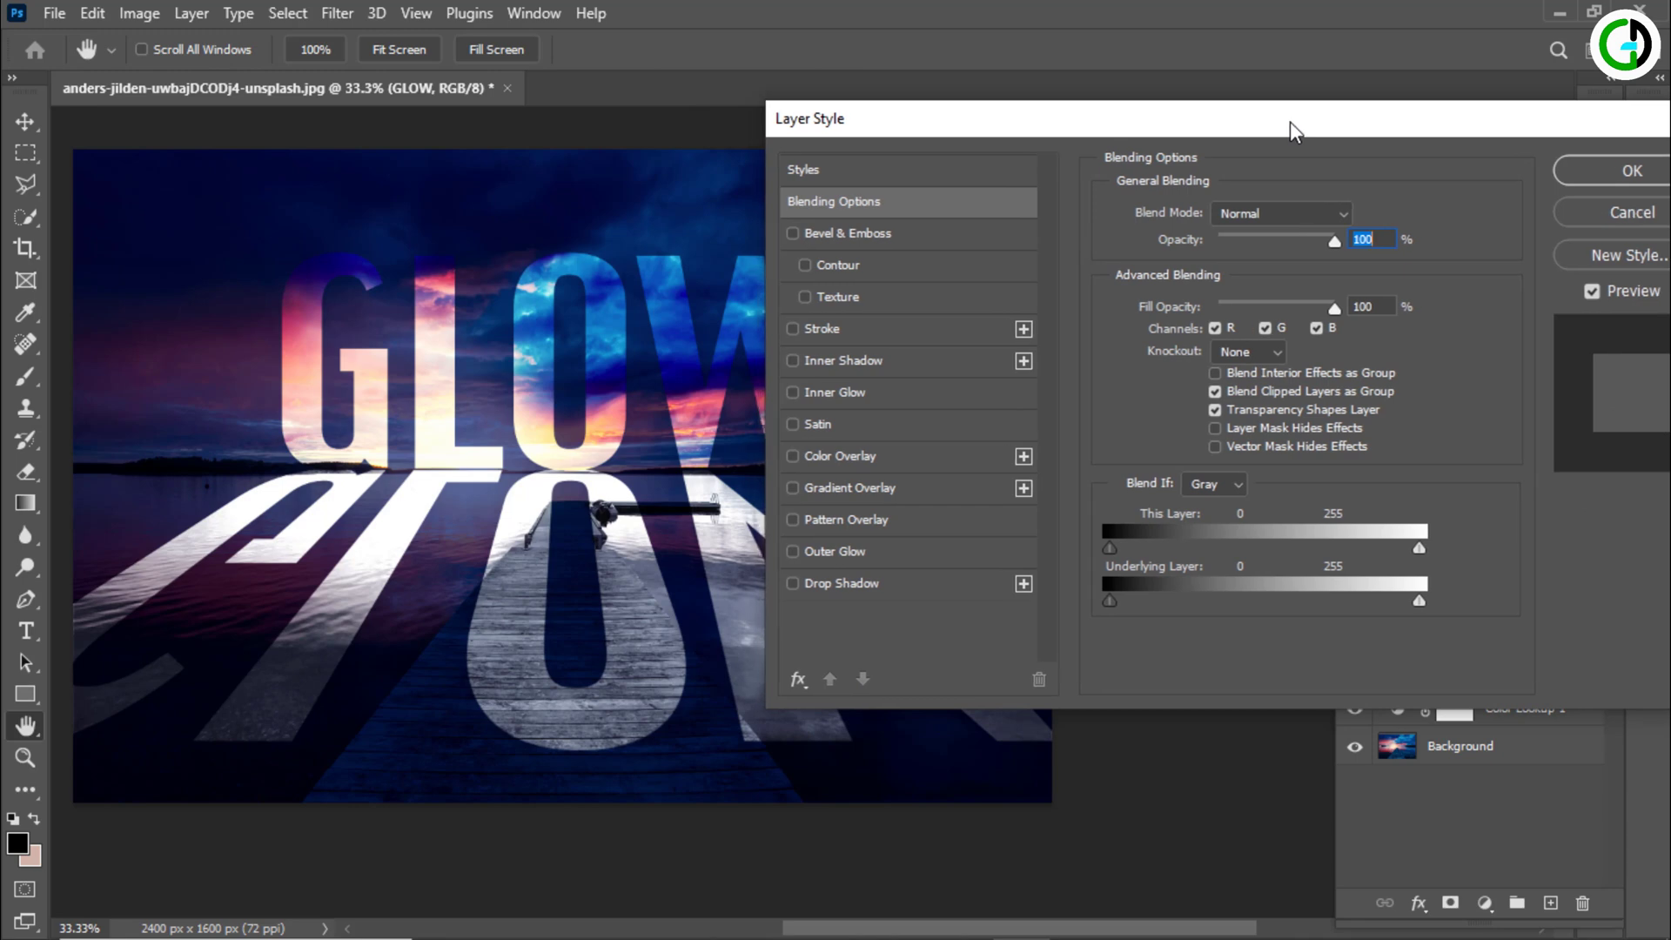
left_click(818, 329)
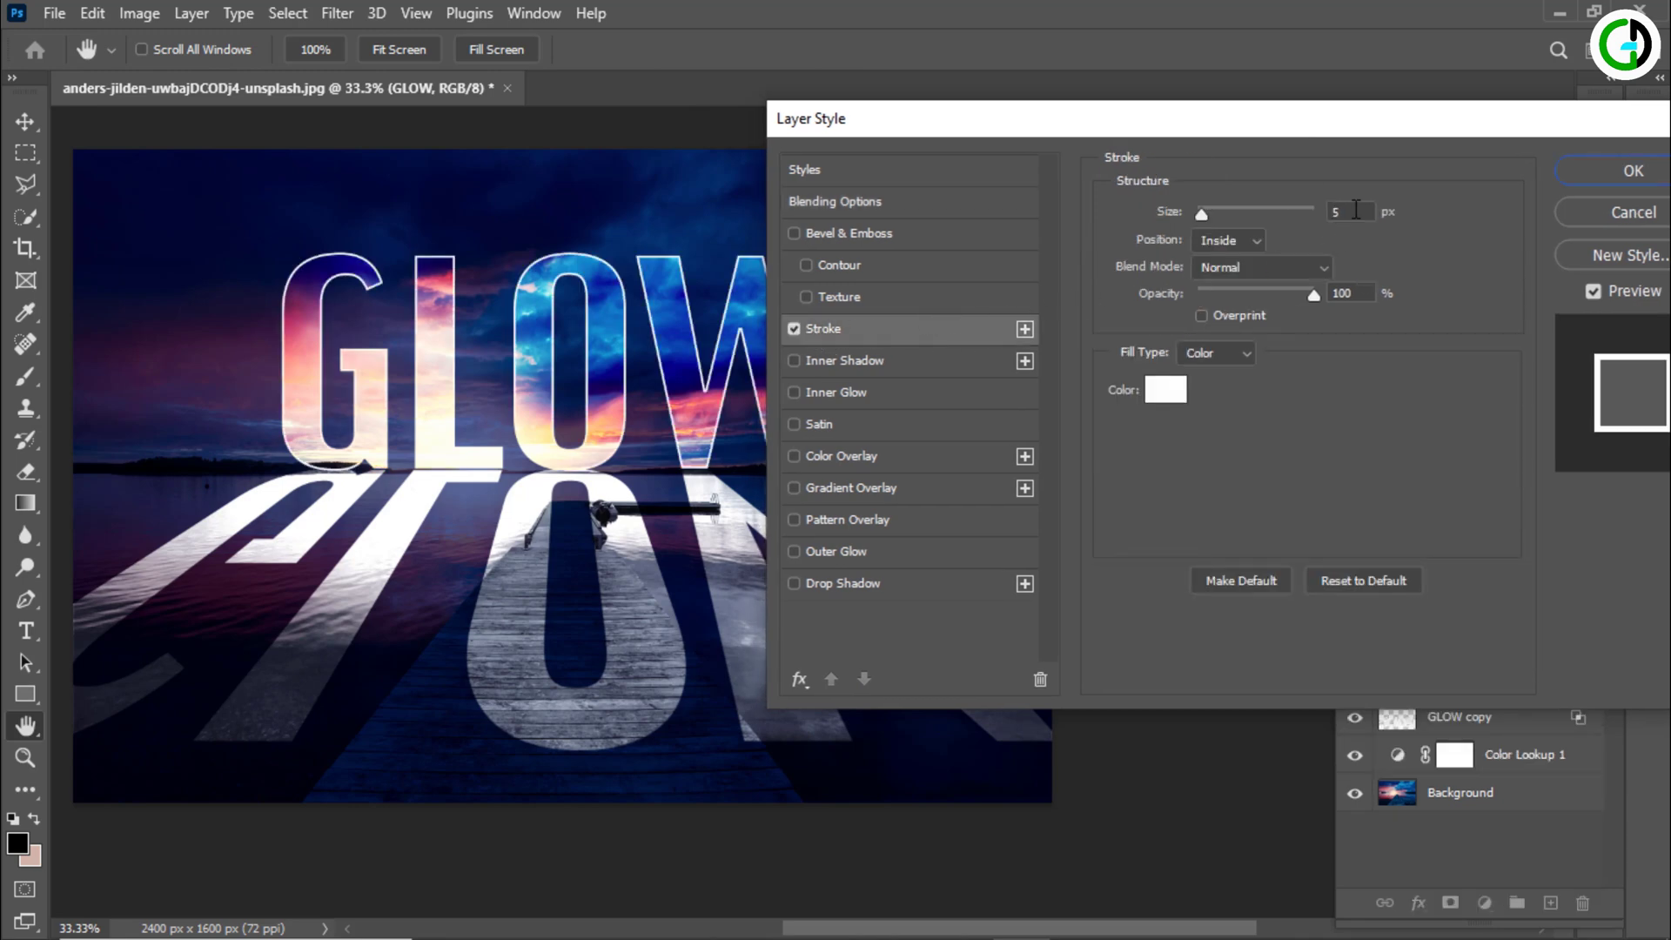
left_click_drag(1356, 209, 1320, 214)
key("BackSpace")
left_click(1262, 269)
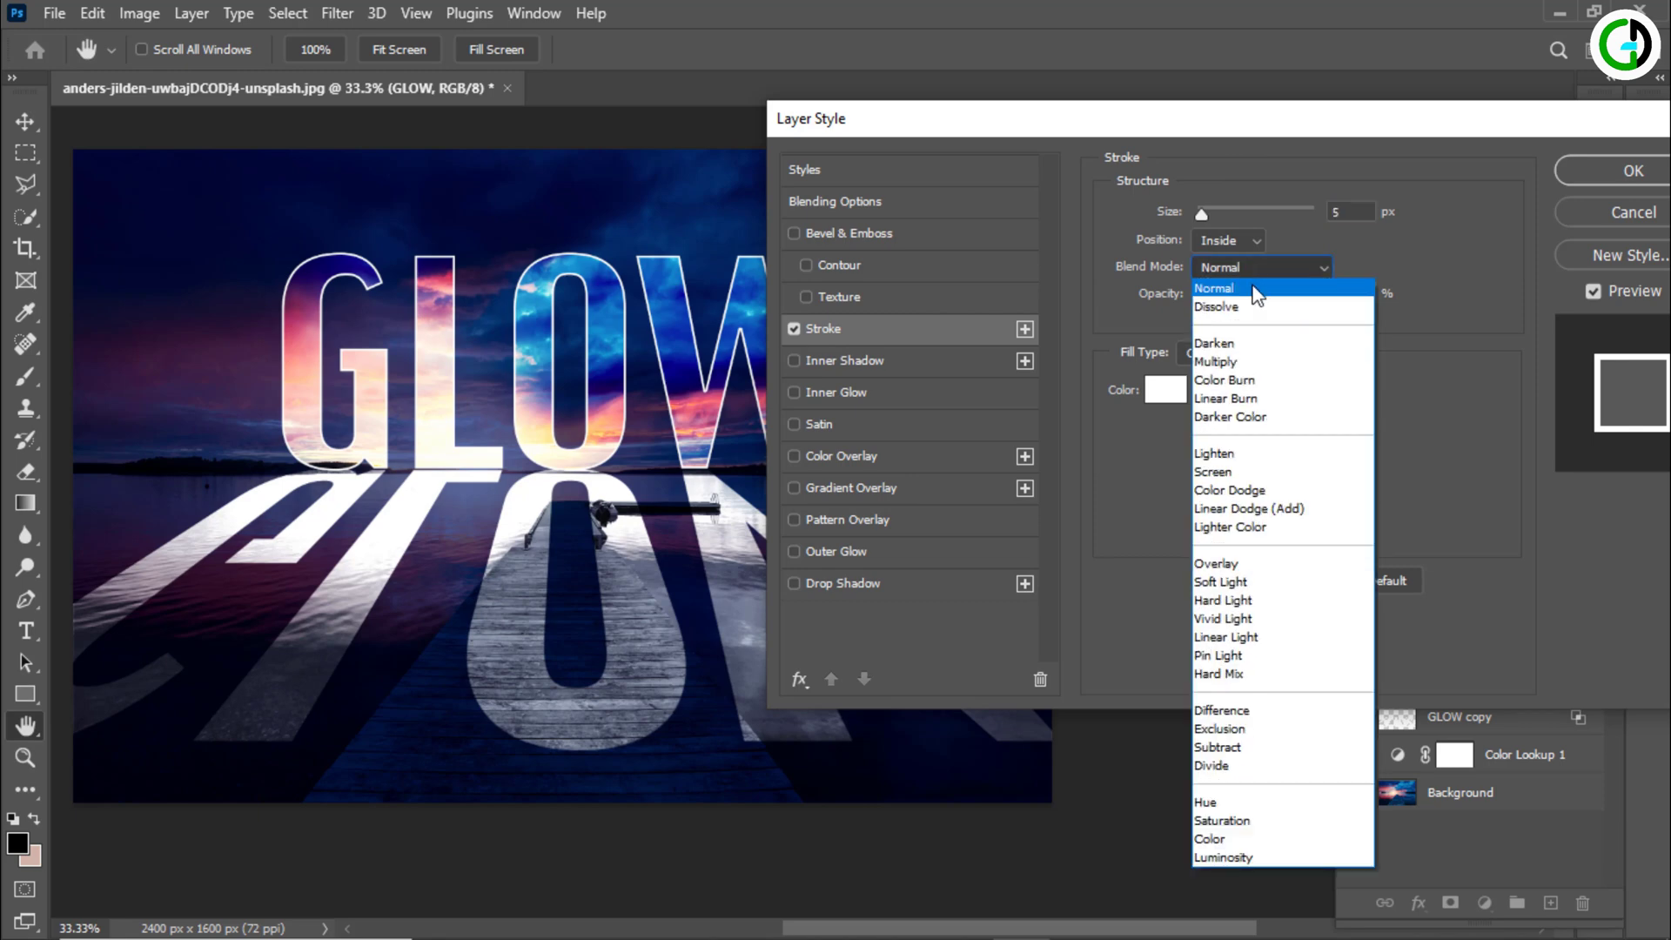
left_click(1258, 286)
left_click(1250, 242)
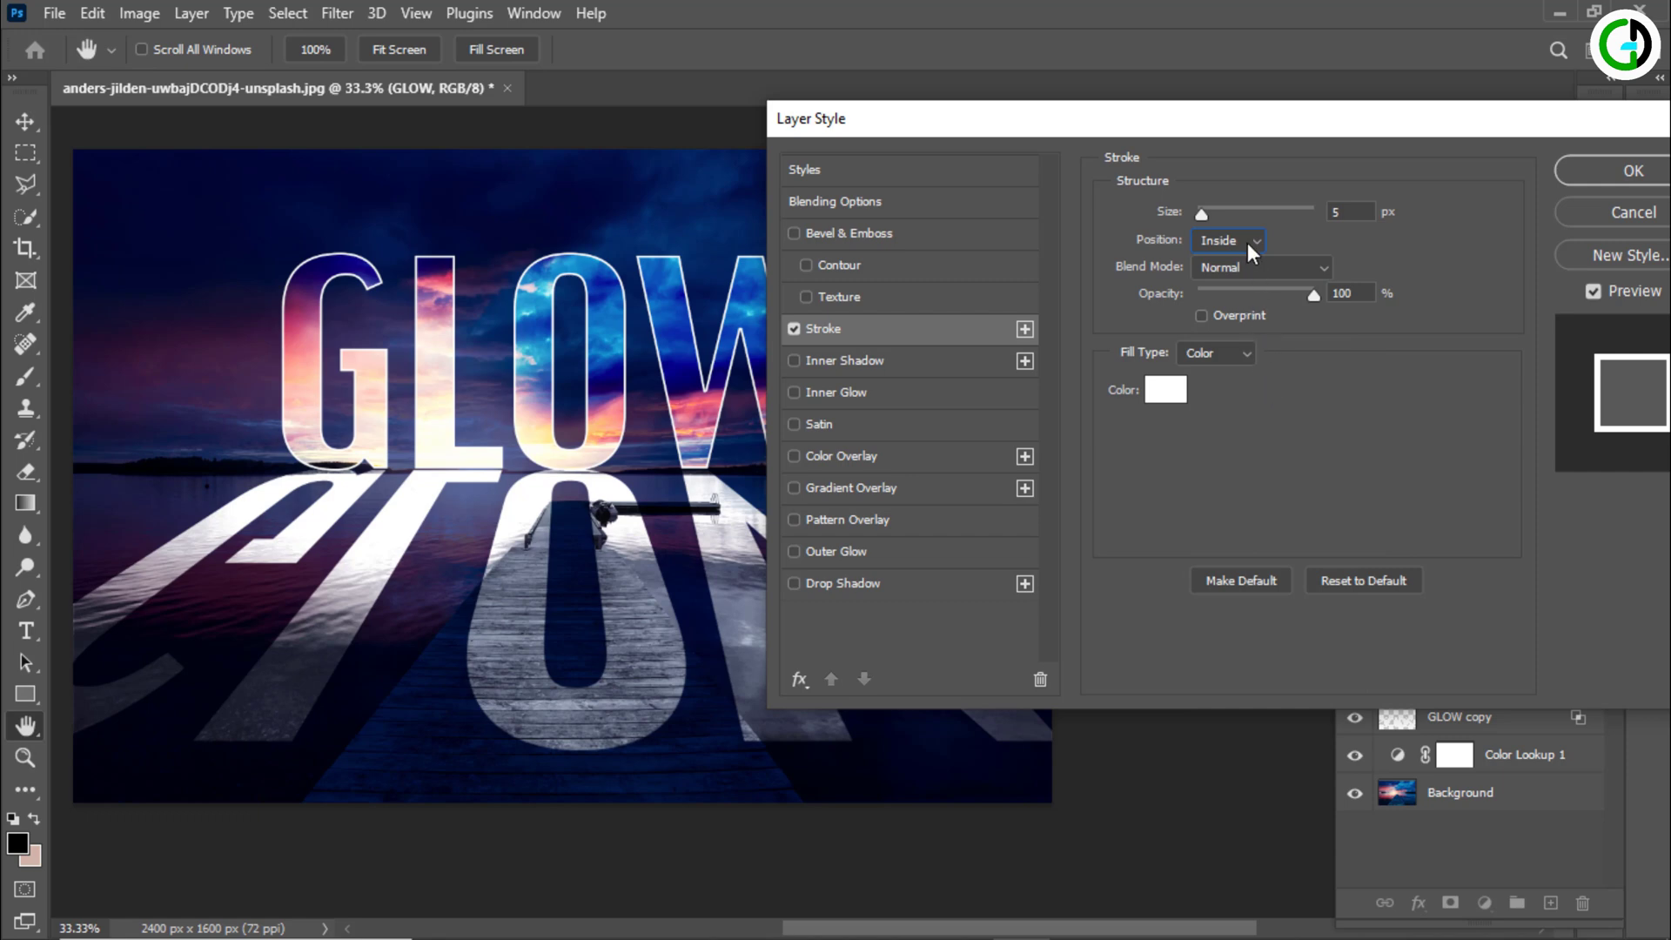
left_click(1248, 244)
left_click(1245, 261)
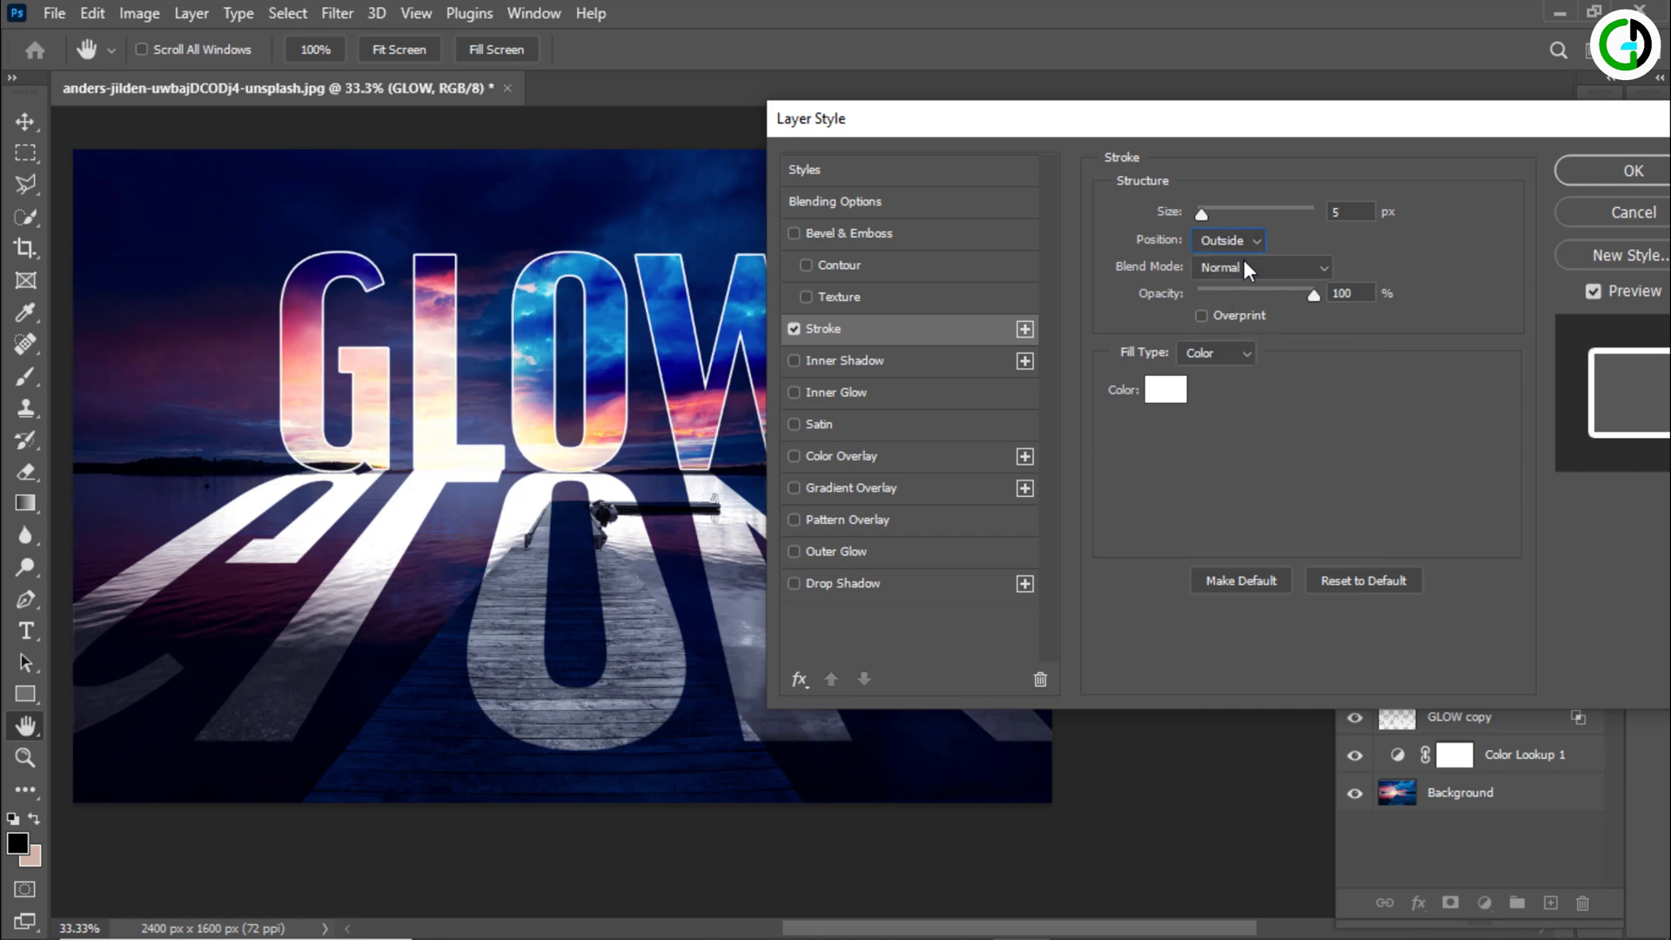
Step: Add a white Inner Glow to the GLOW text with Overlay blend mode, opacity 53%, choke 44%, size 199 px and range 51%
left_click(827, 394)
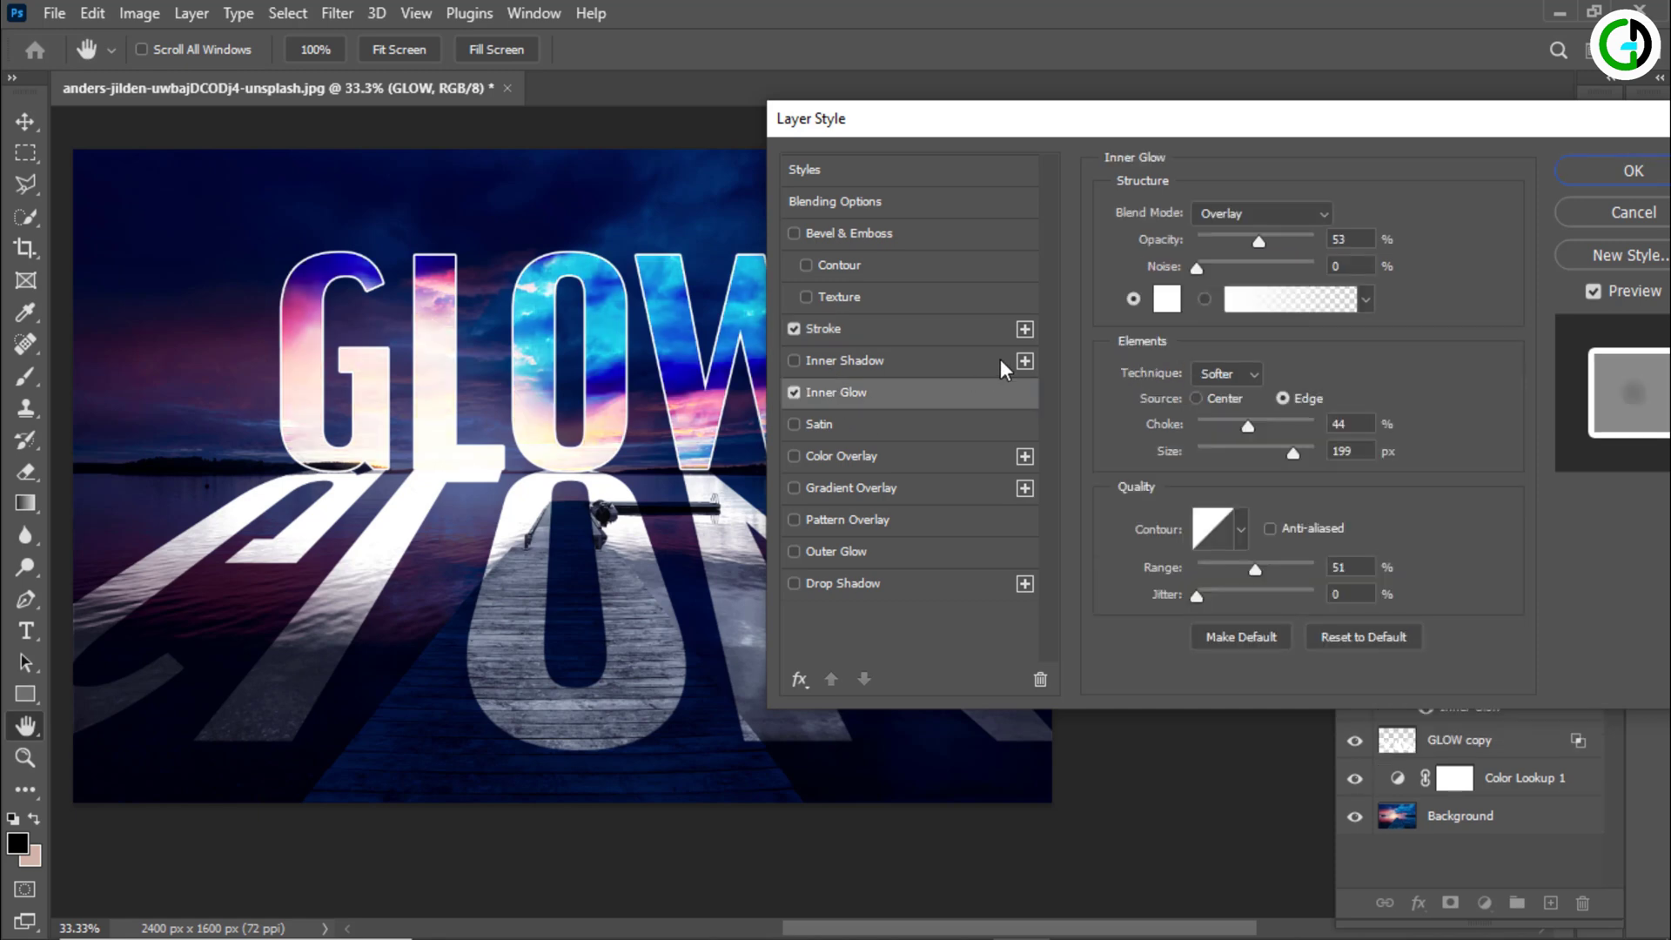
left_click(1318, 216)
left_click(1216, 509)
left_click_drag(1354, 240, 1320, 250)
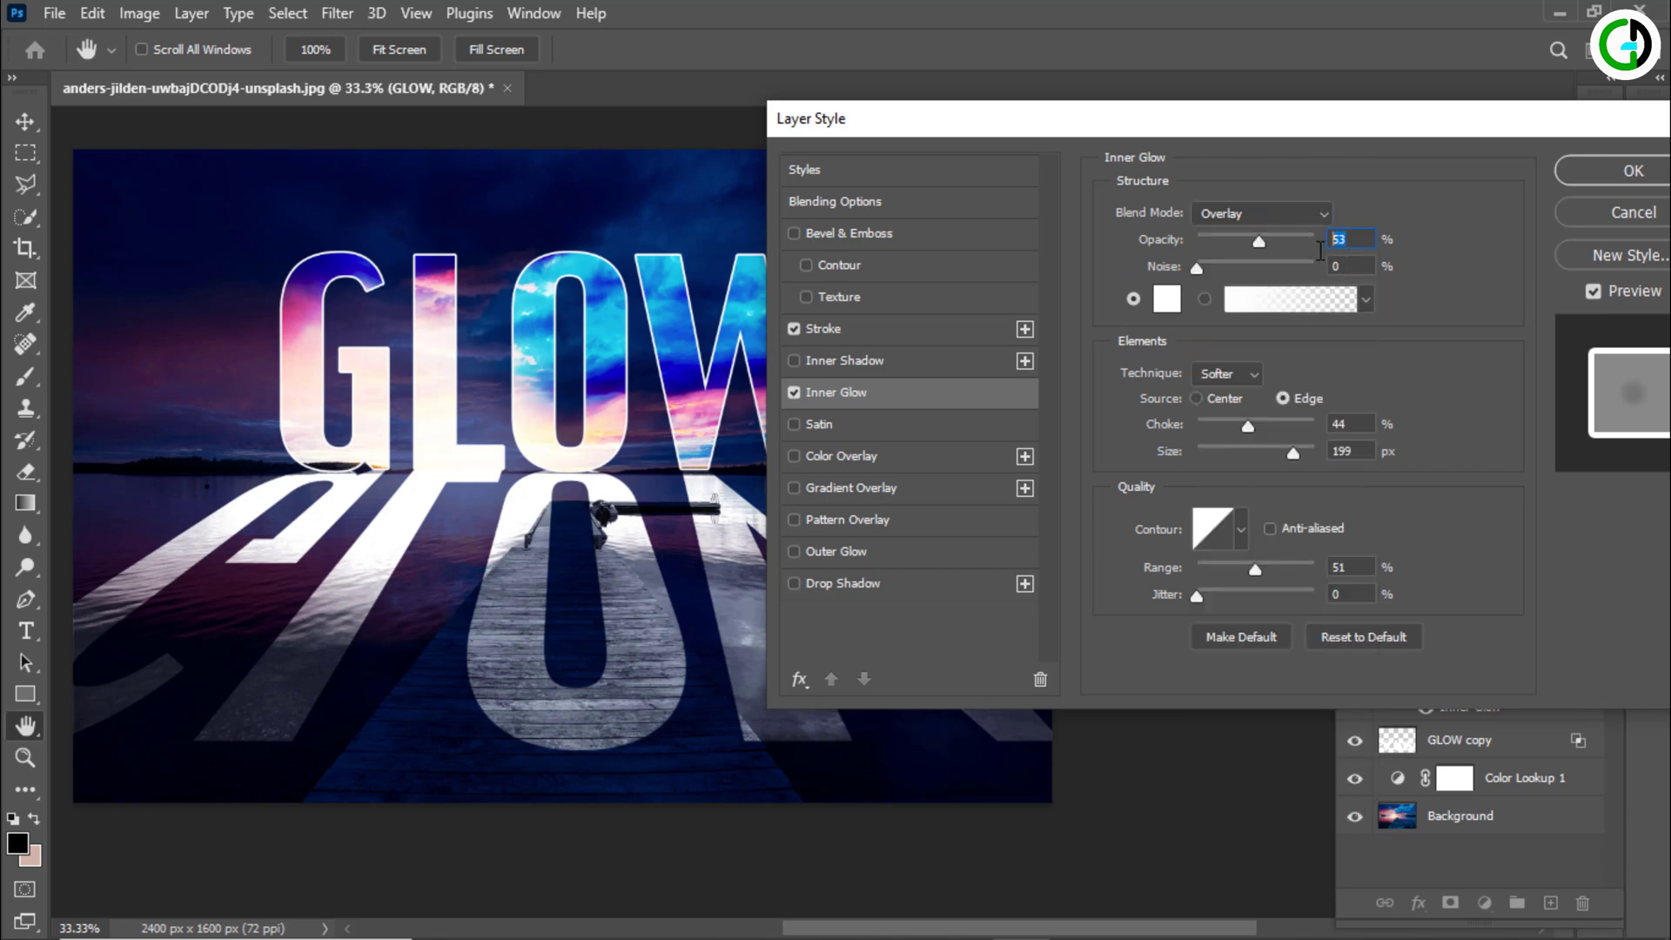
left_click(1345, 424)
left_click_drag(1358, 451, 1311, 471)
left_click_drag(1360, 561, 1318, 574)
Step: Add a white Outer Glow with Overlay blend mode, opacity 75%, spread 5%, size 59 px and range 42%, and apply the layer style
left_click(835, 550)
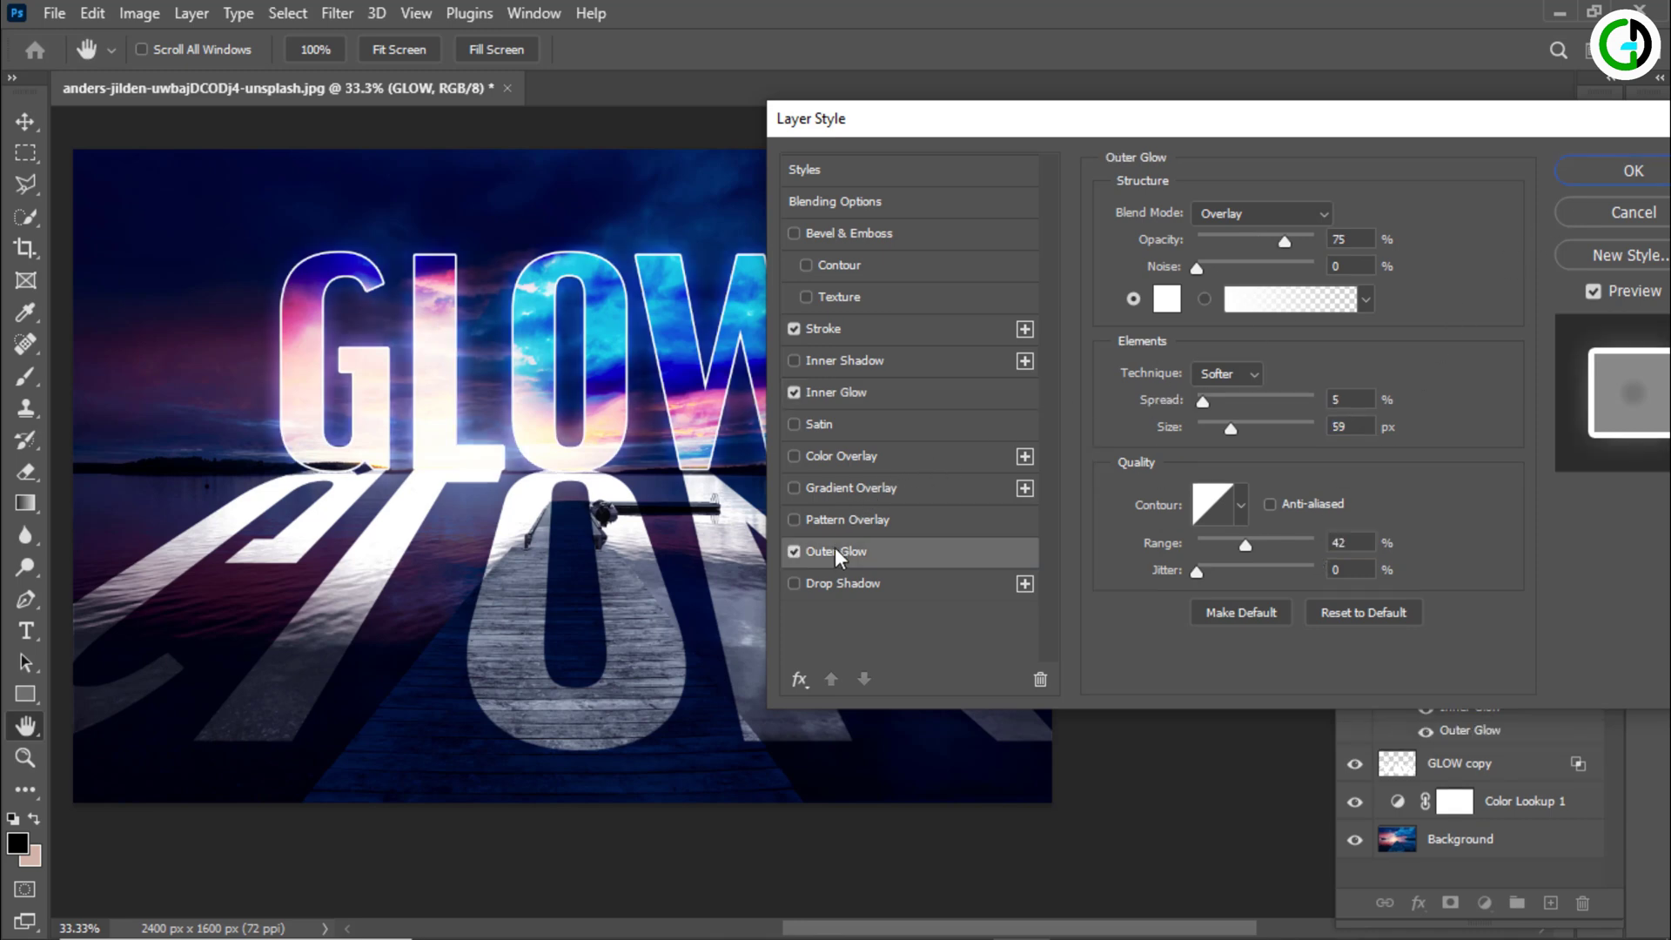
left_click(1265, 219)
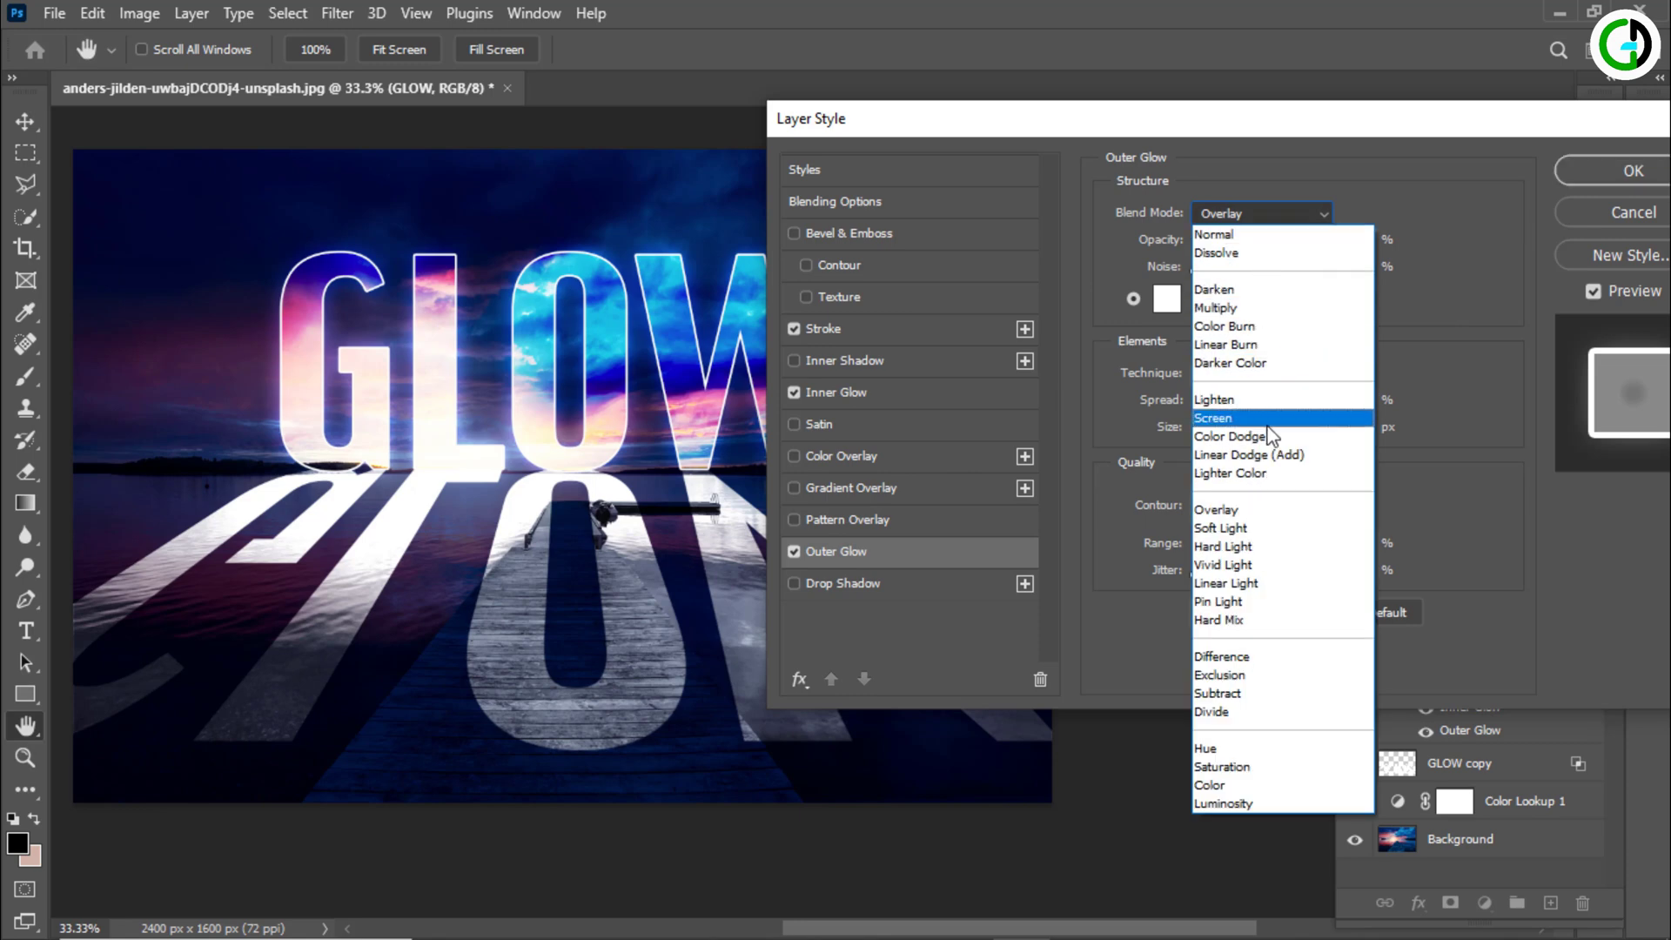
left_click(1253, 507)
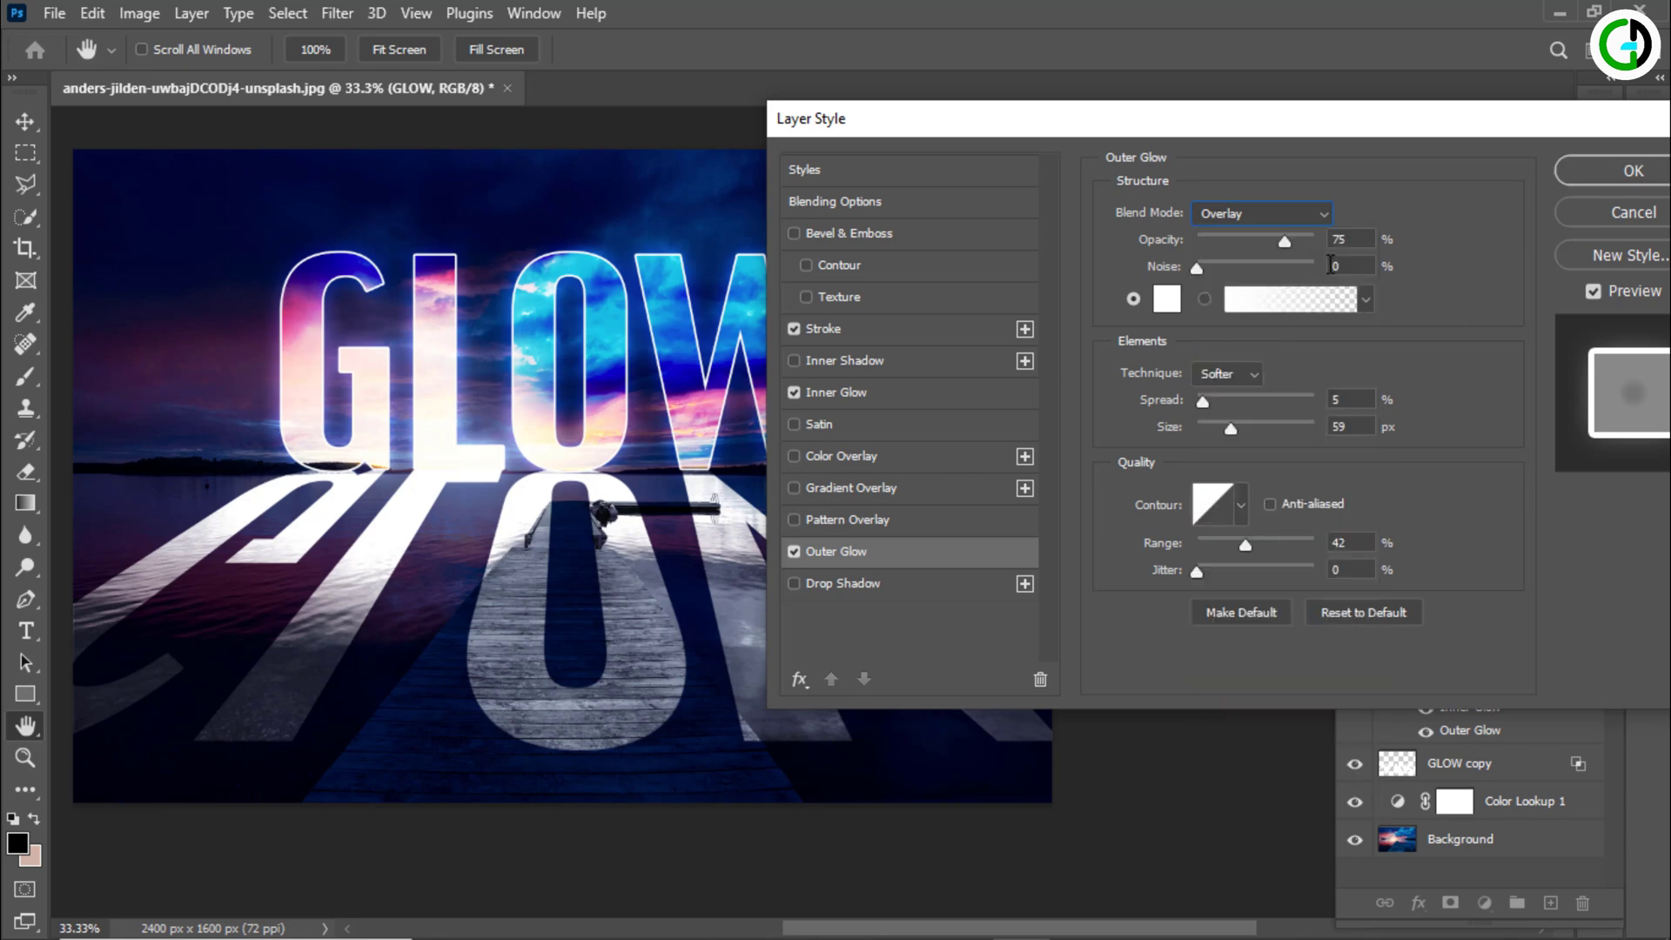
left_click(1341, 239)
left_click(1345, 399)
left_click(1360, 428)
left_click(1360, 542)
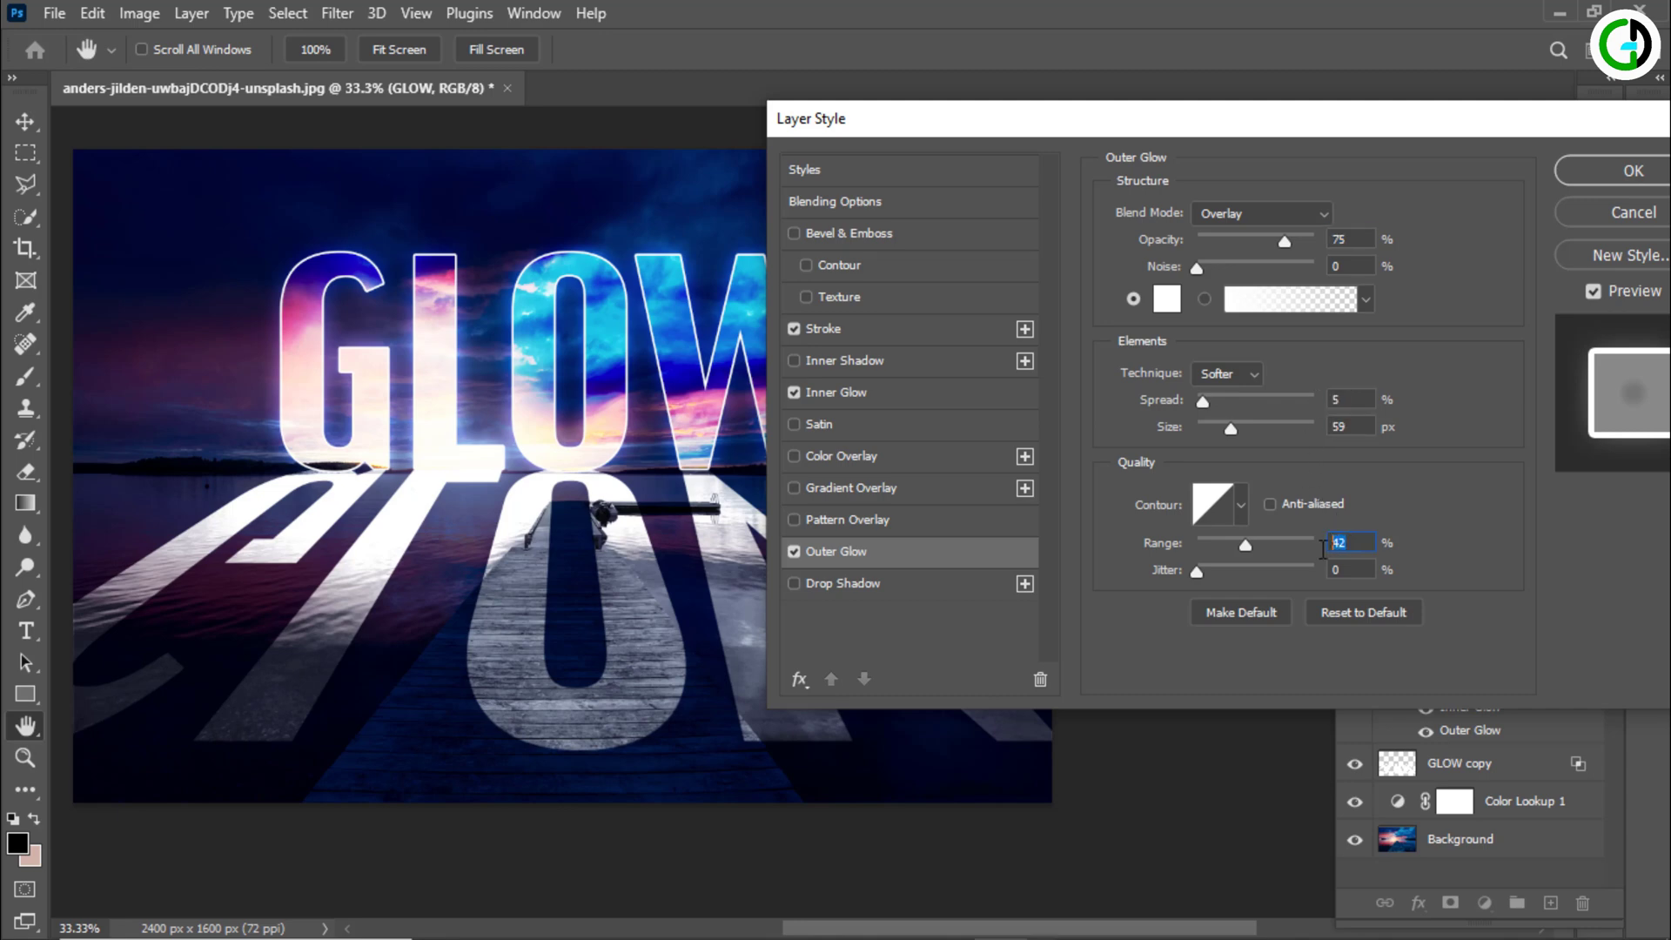
left_click(1619, 171)
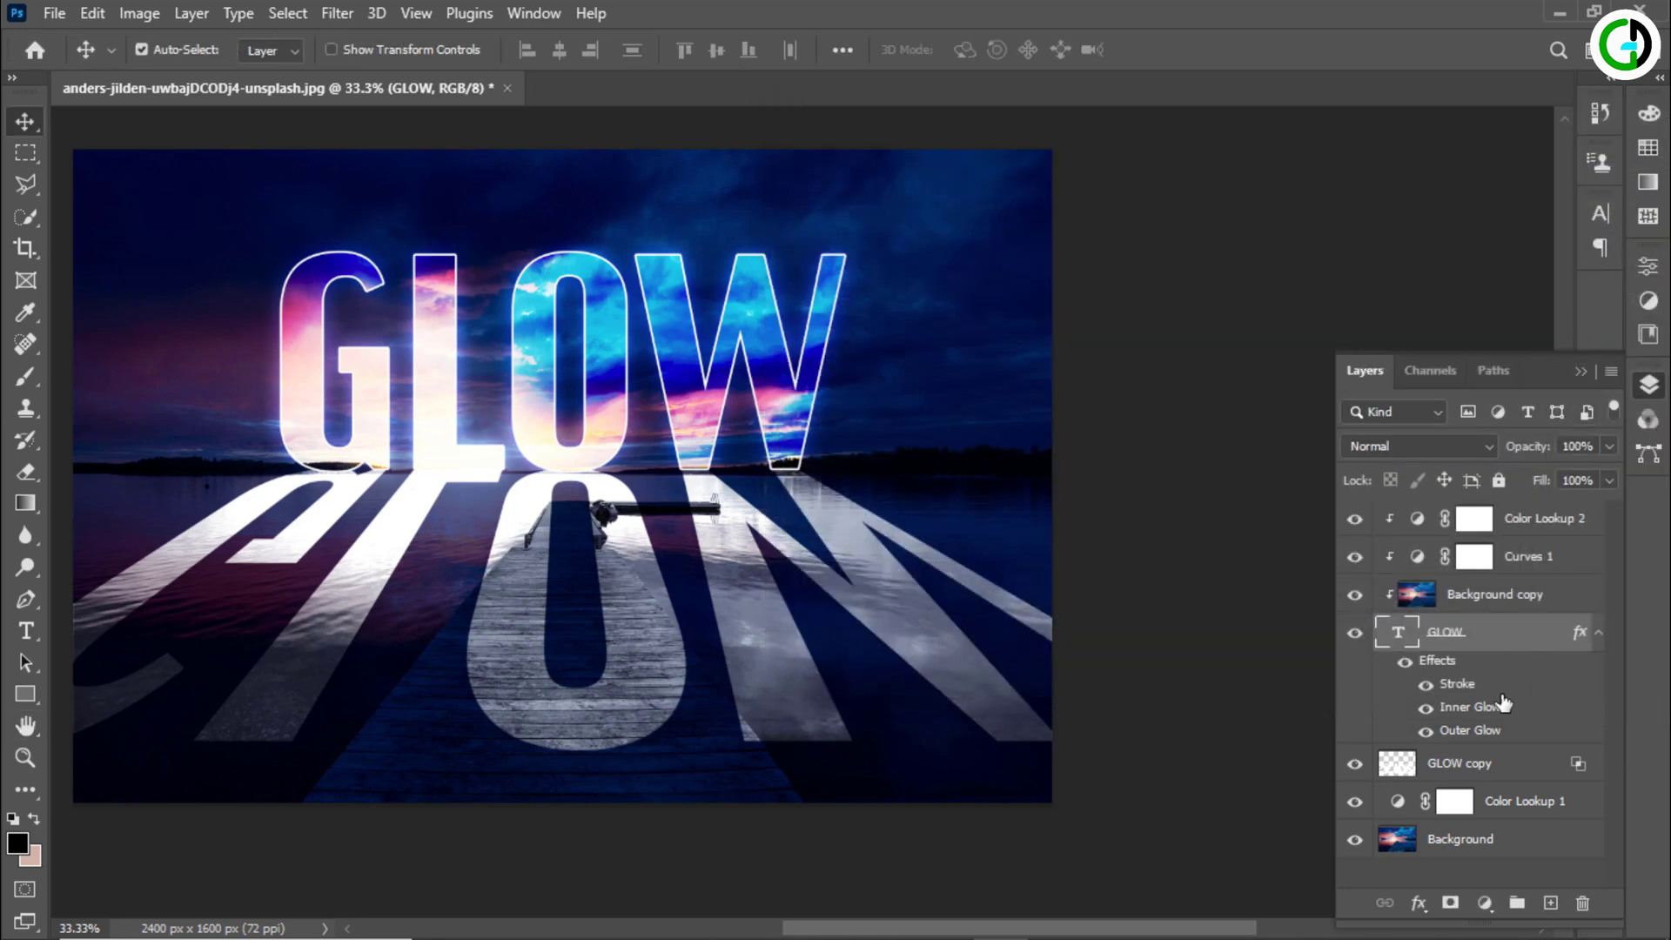
Step: Soften the edges of the GLOW copy reflection with a slight Gaussian Blur
left_click(1429, 766)
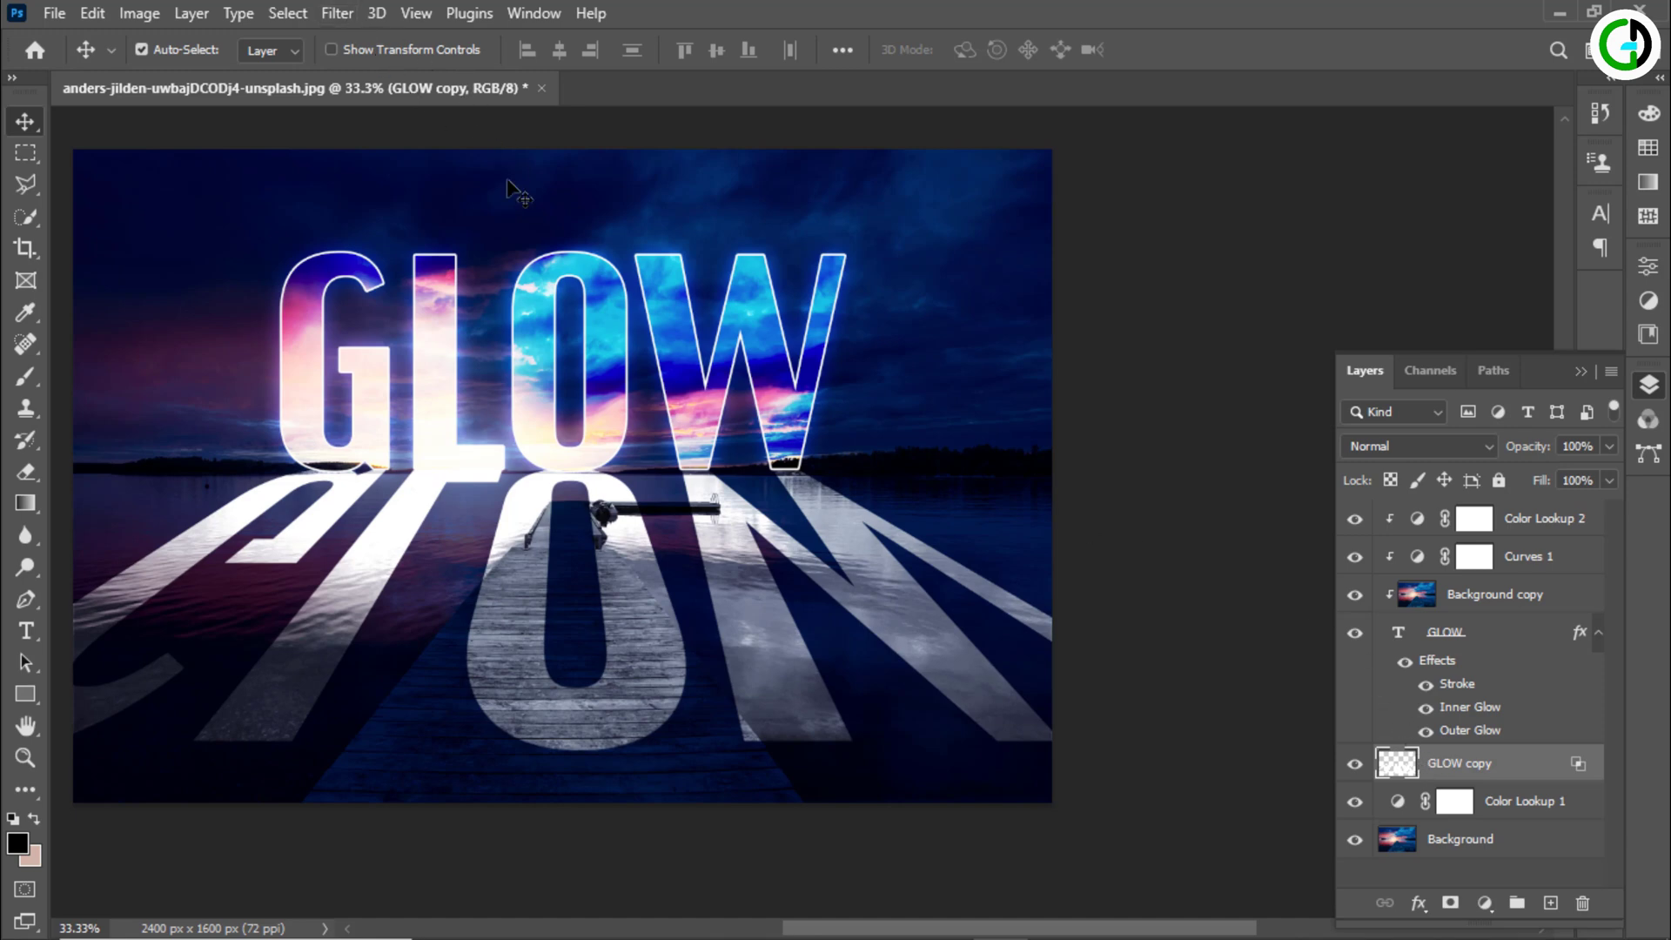
left_click_drag(637, 259, 814, 263)
scroll(817, 270, "up", 2)
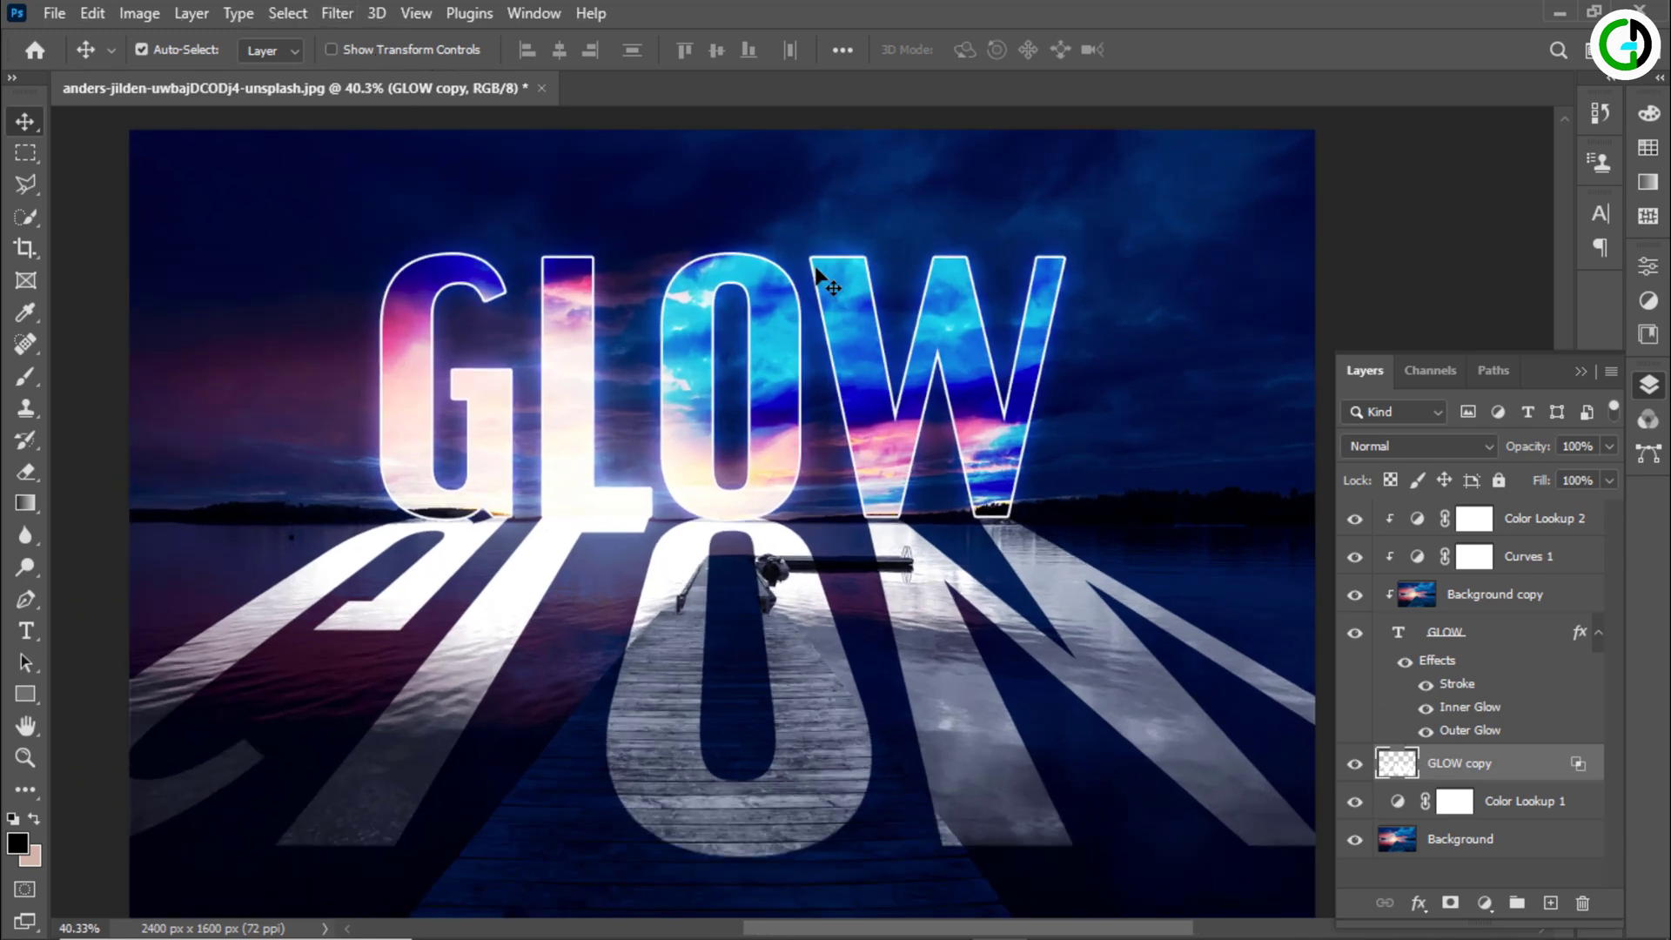
scroll(823, 278, "down", 1)
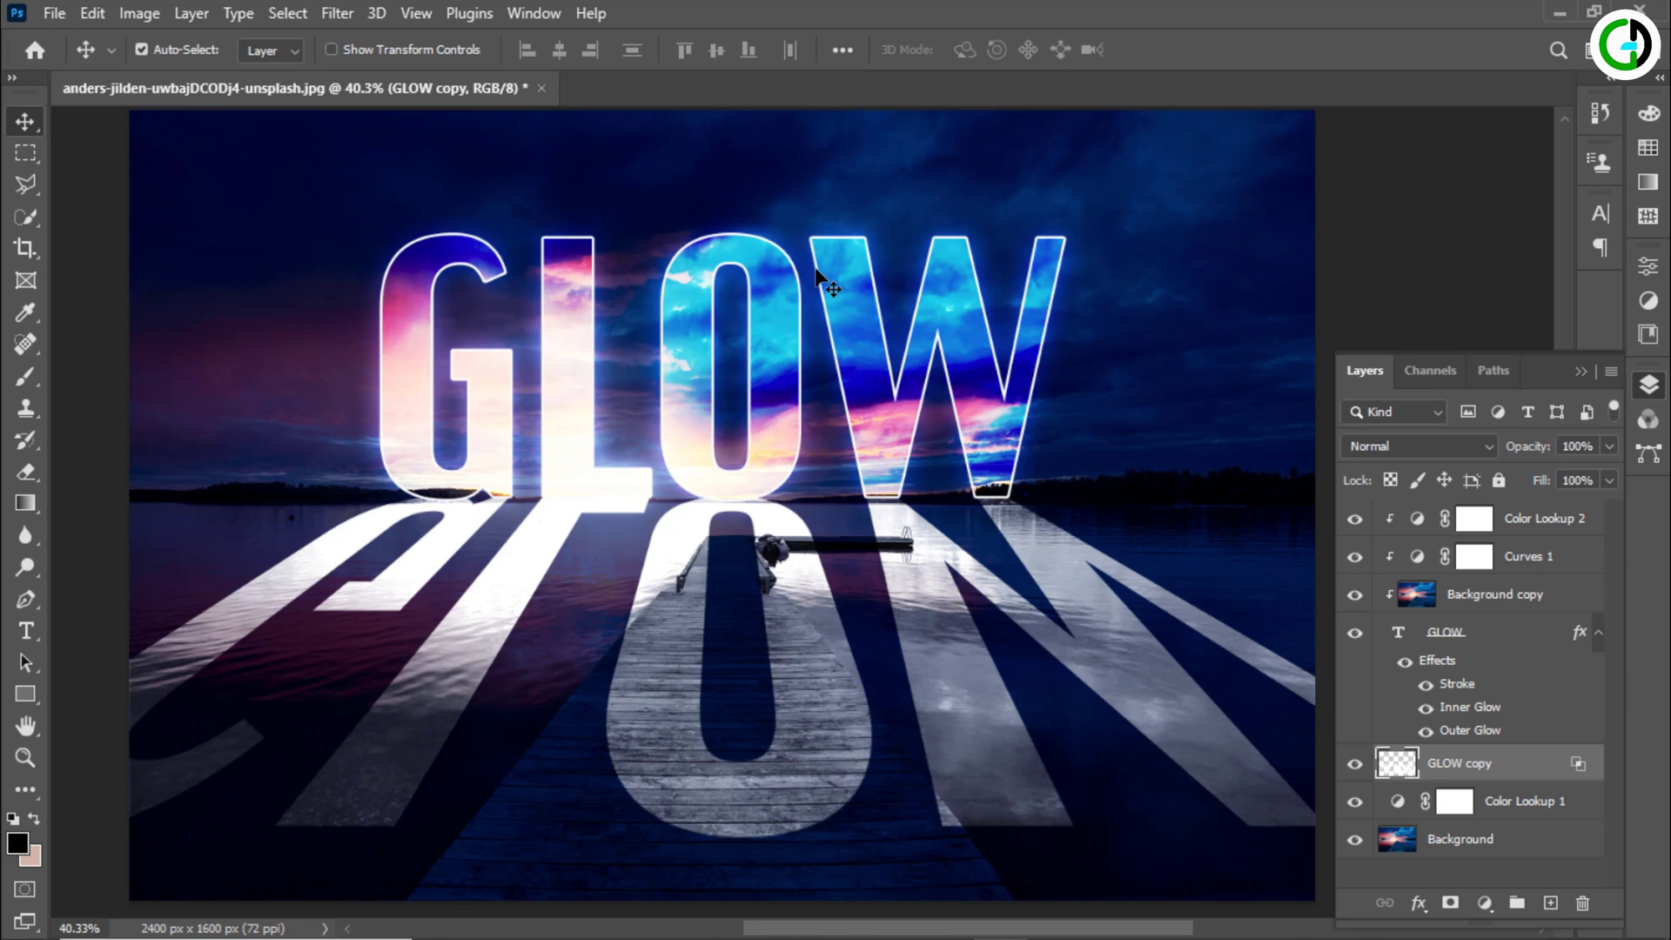
left_click(338, 16)
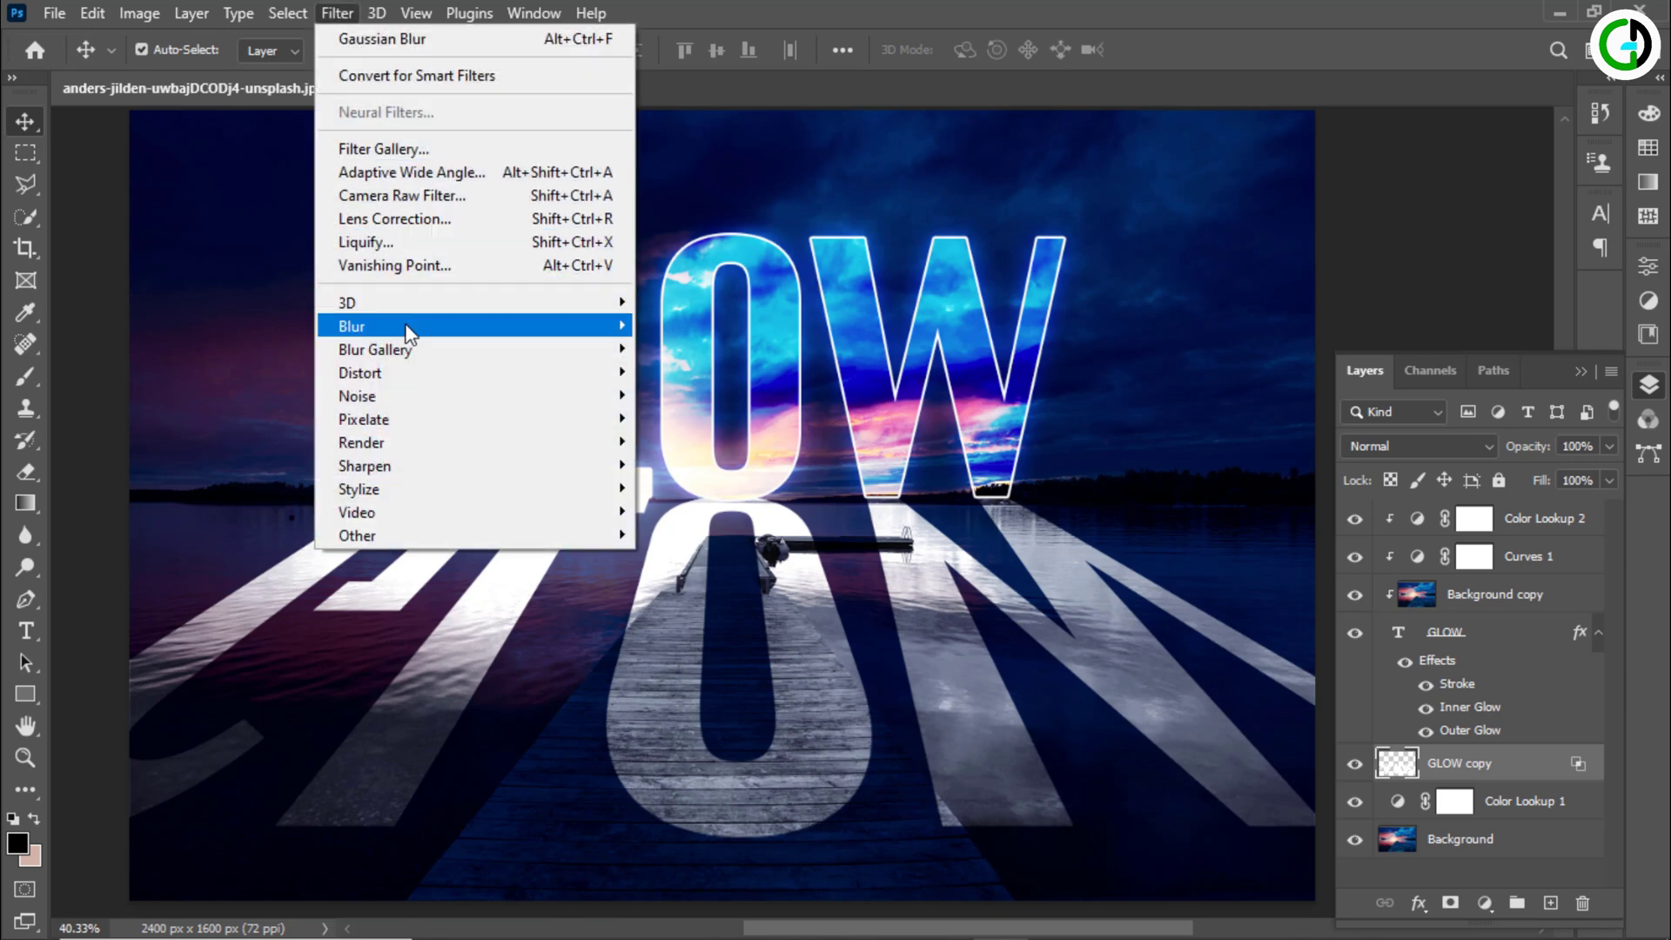
mouse_move(403, 329)
left_click(723, 418)
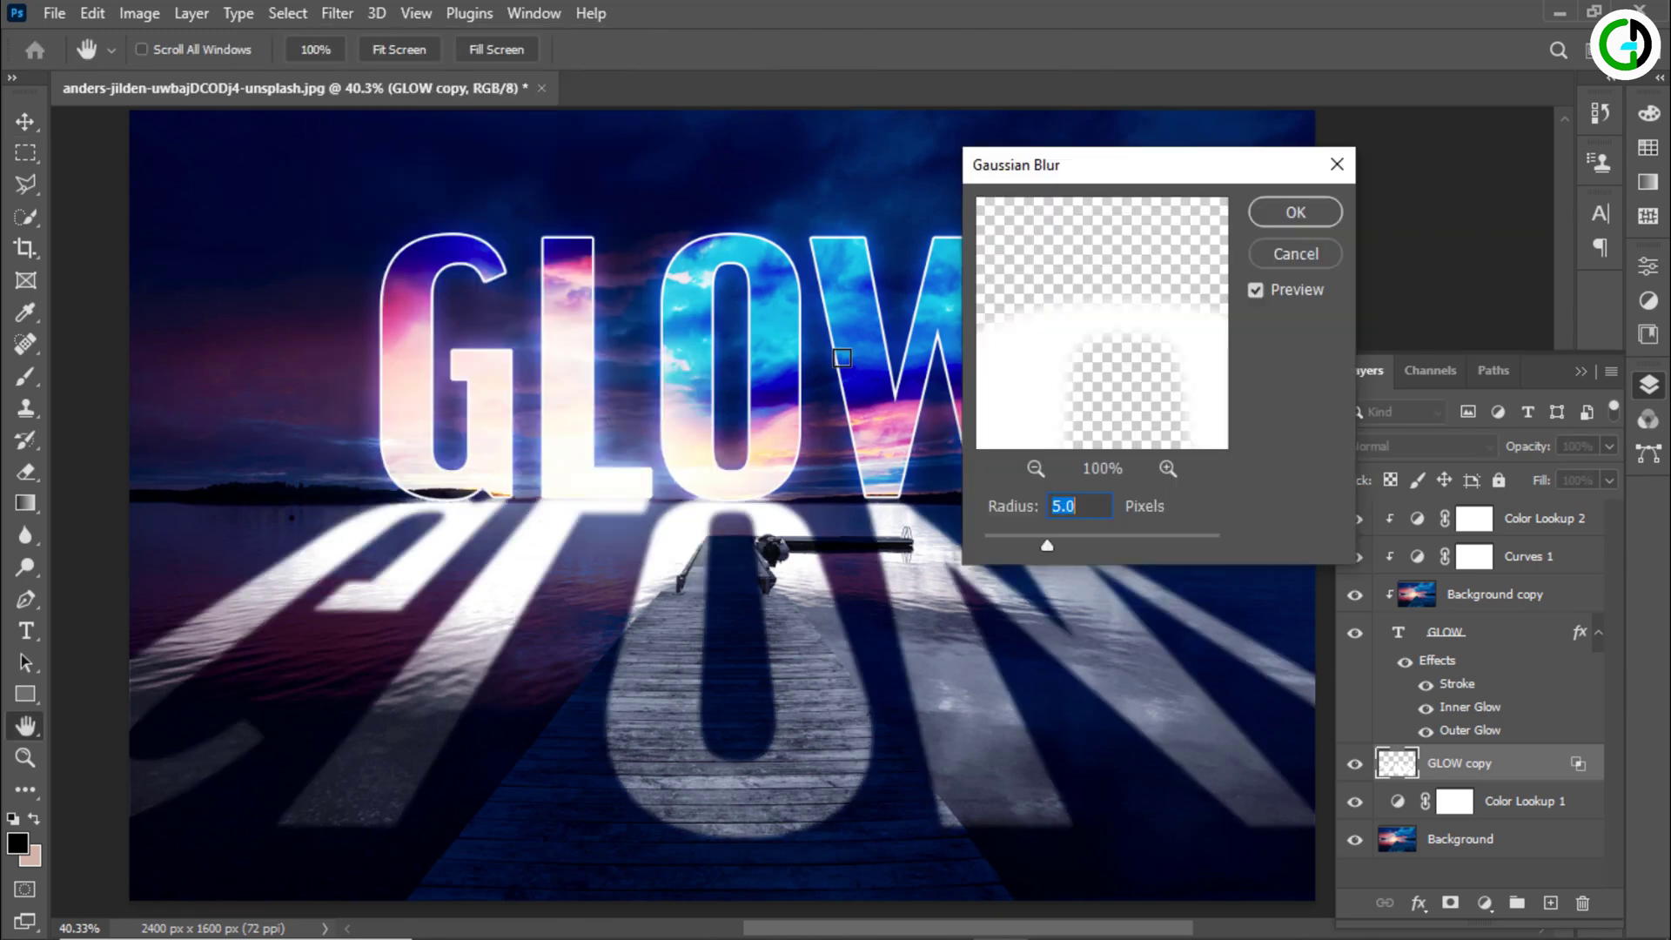
left_click_drag(1123, 181, 1174, 156)
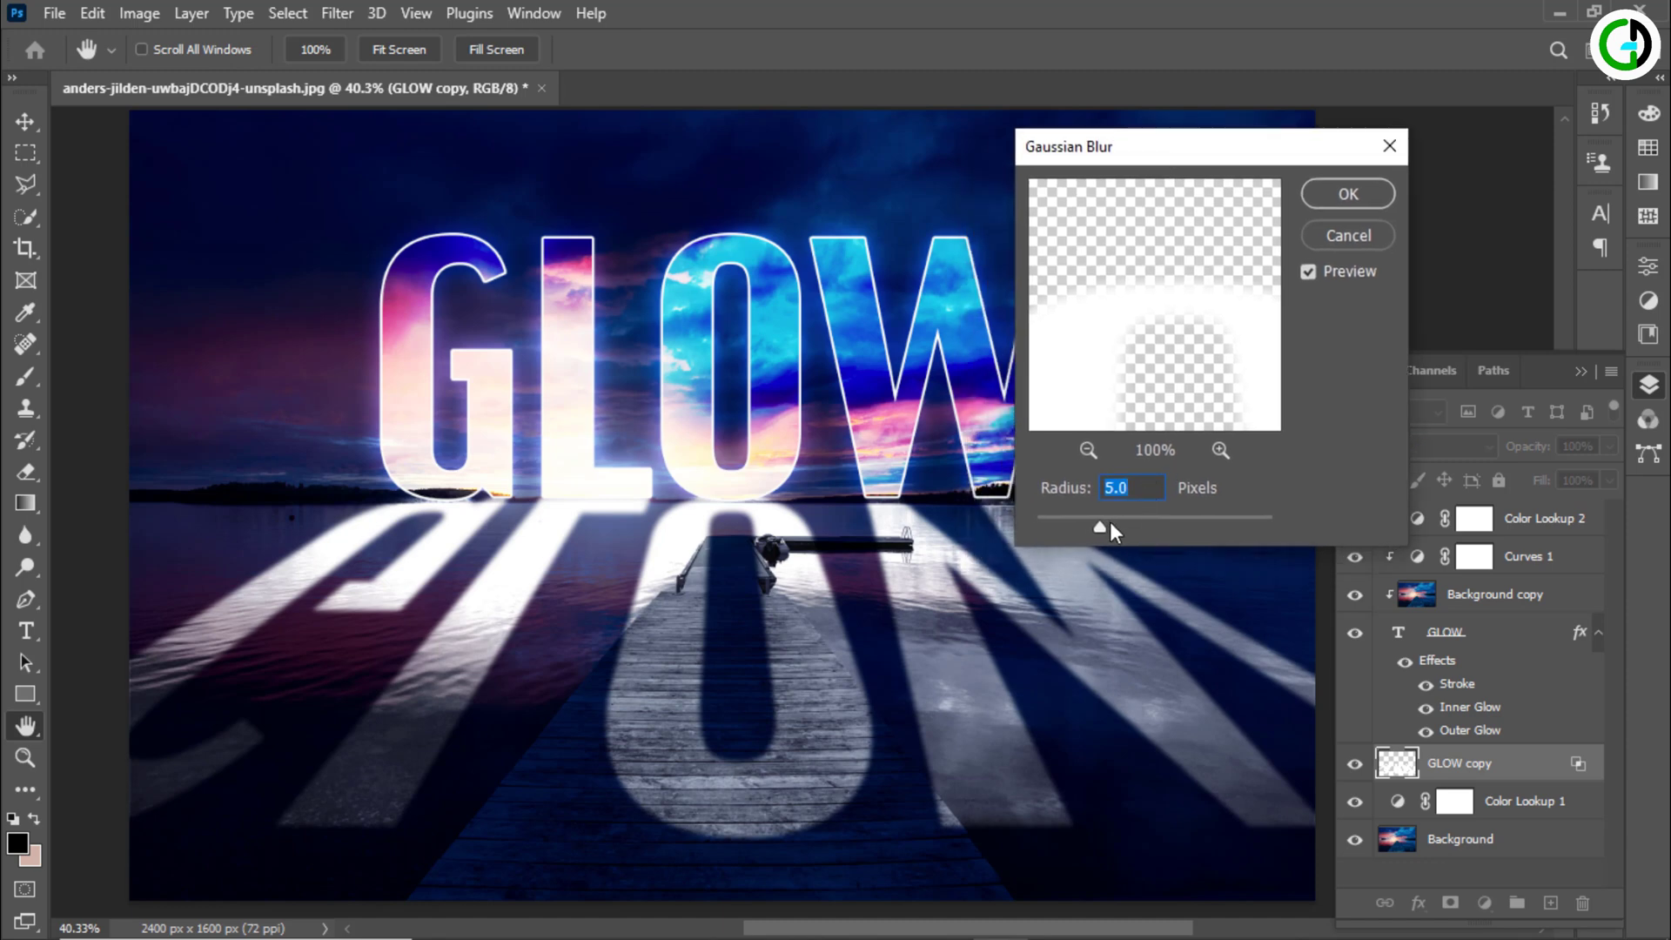
left_click_drag(1104, 529, 1109, 533)
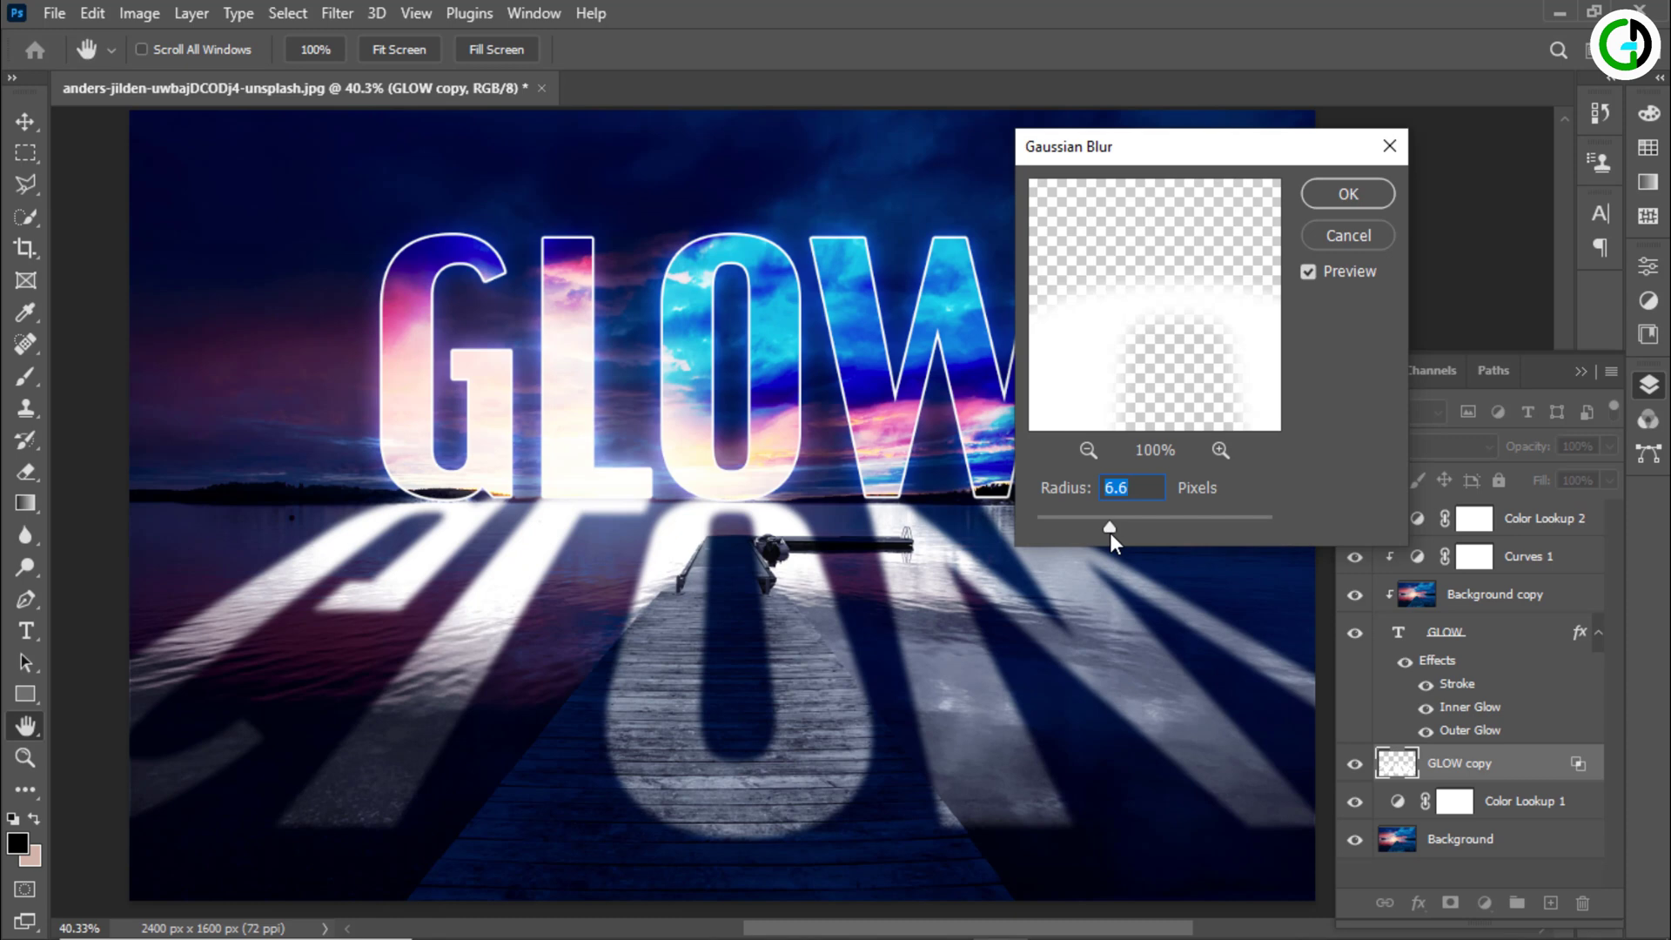
left_click_drag(1099, 520, 1104, 521)
left_click(1325, 196)
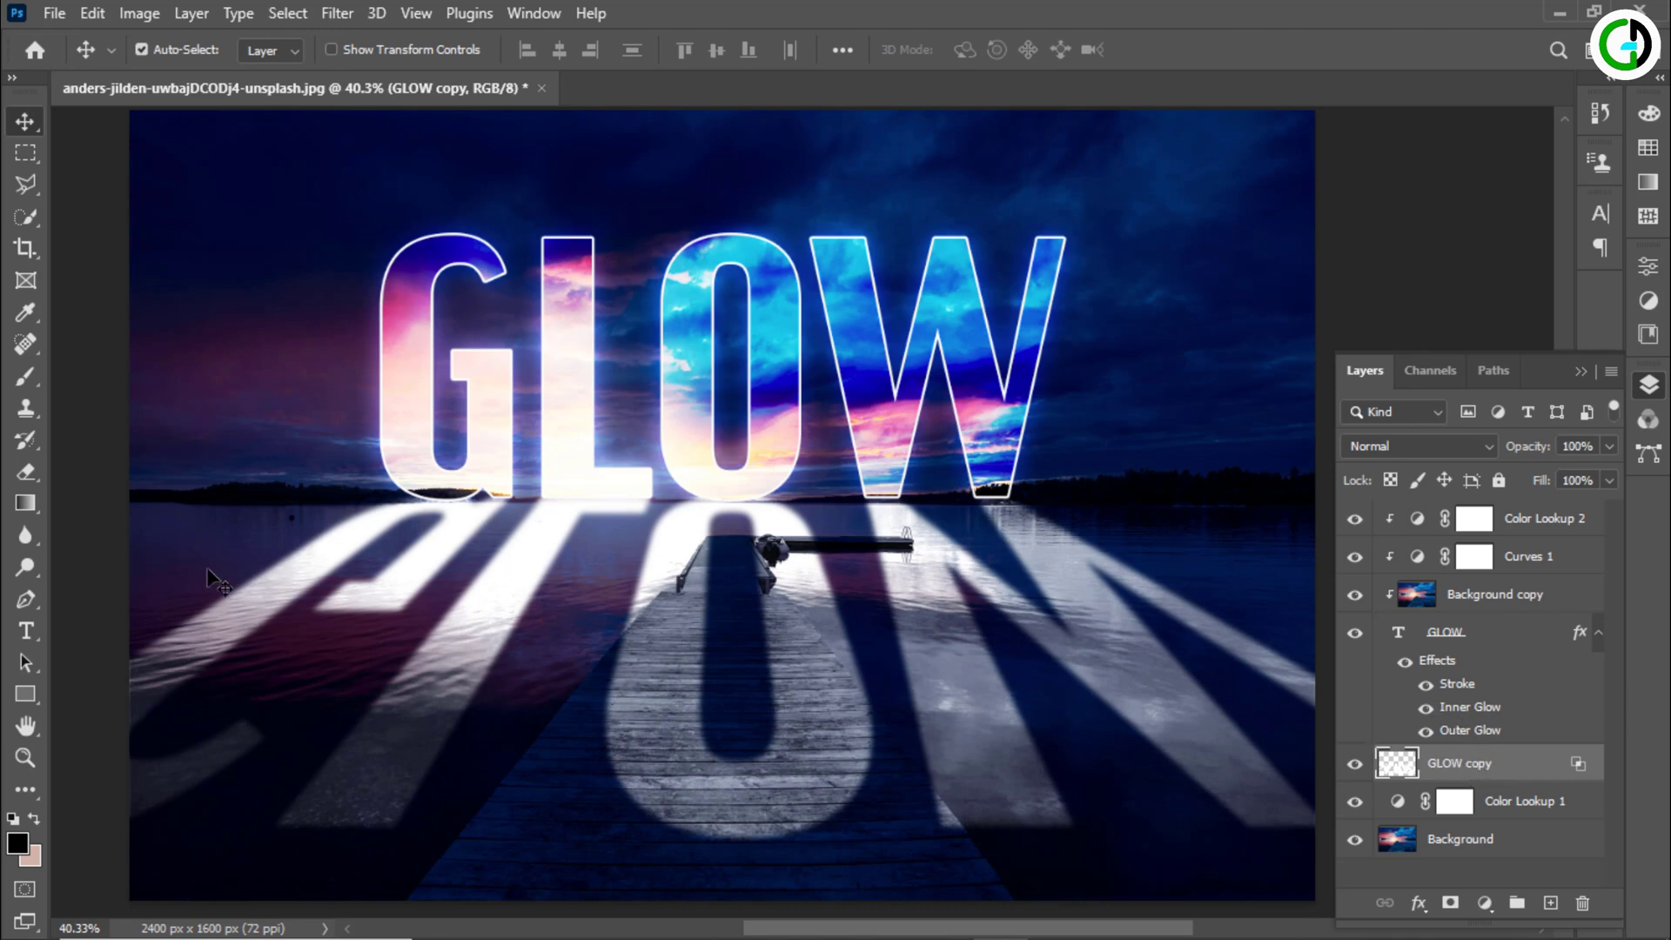
Step: Add a layer mask to the GLOW copy and fade the reflection with linear gradients running from the horizon down the pier
left_click(1452, 902)
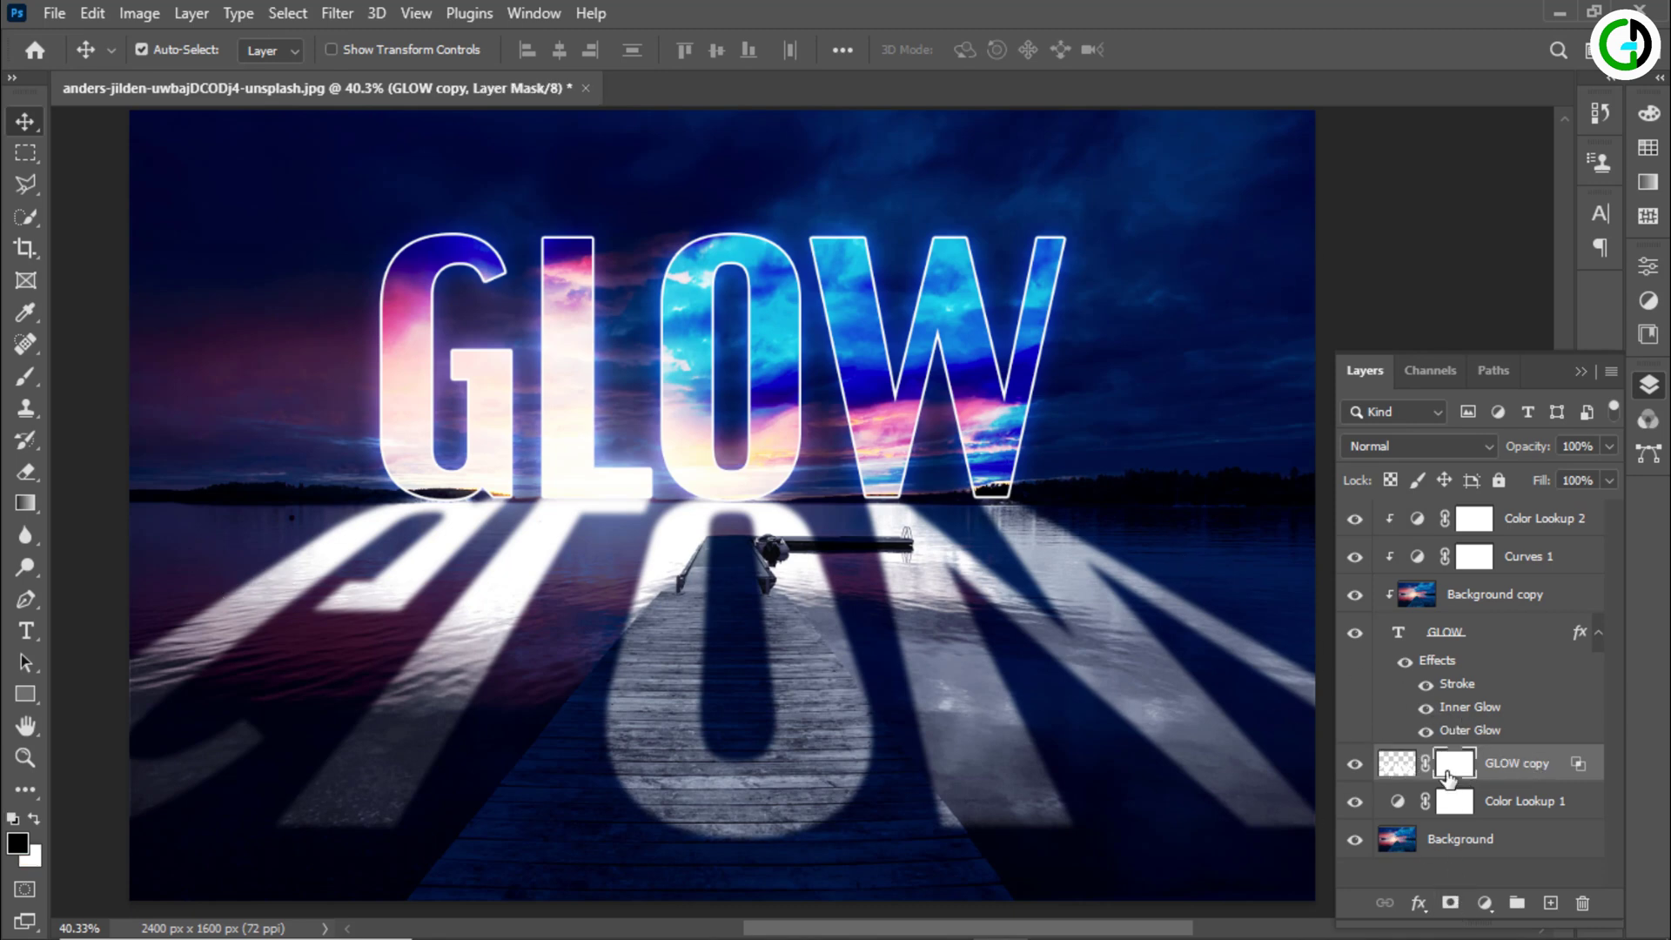
left_click(24, 504)
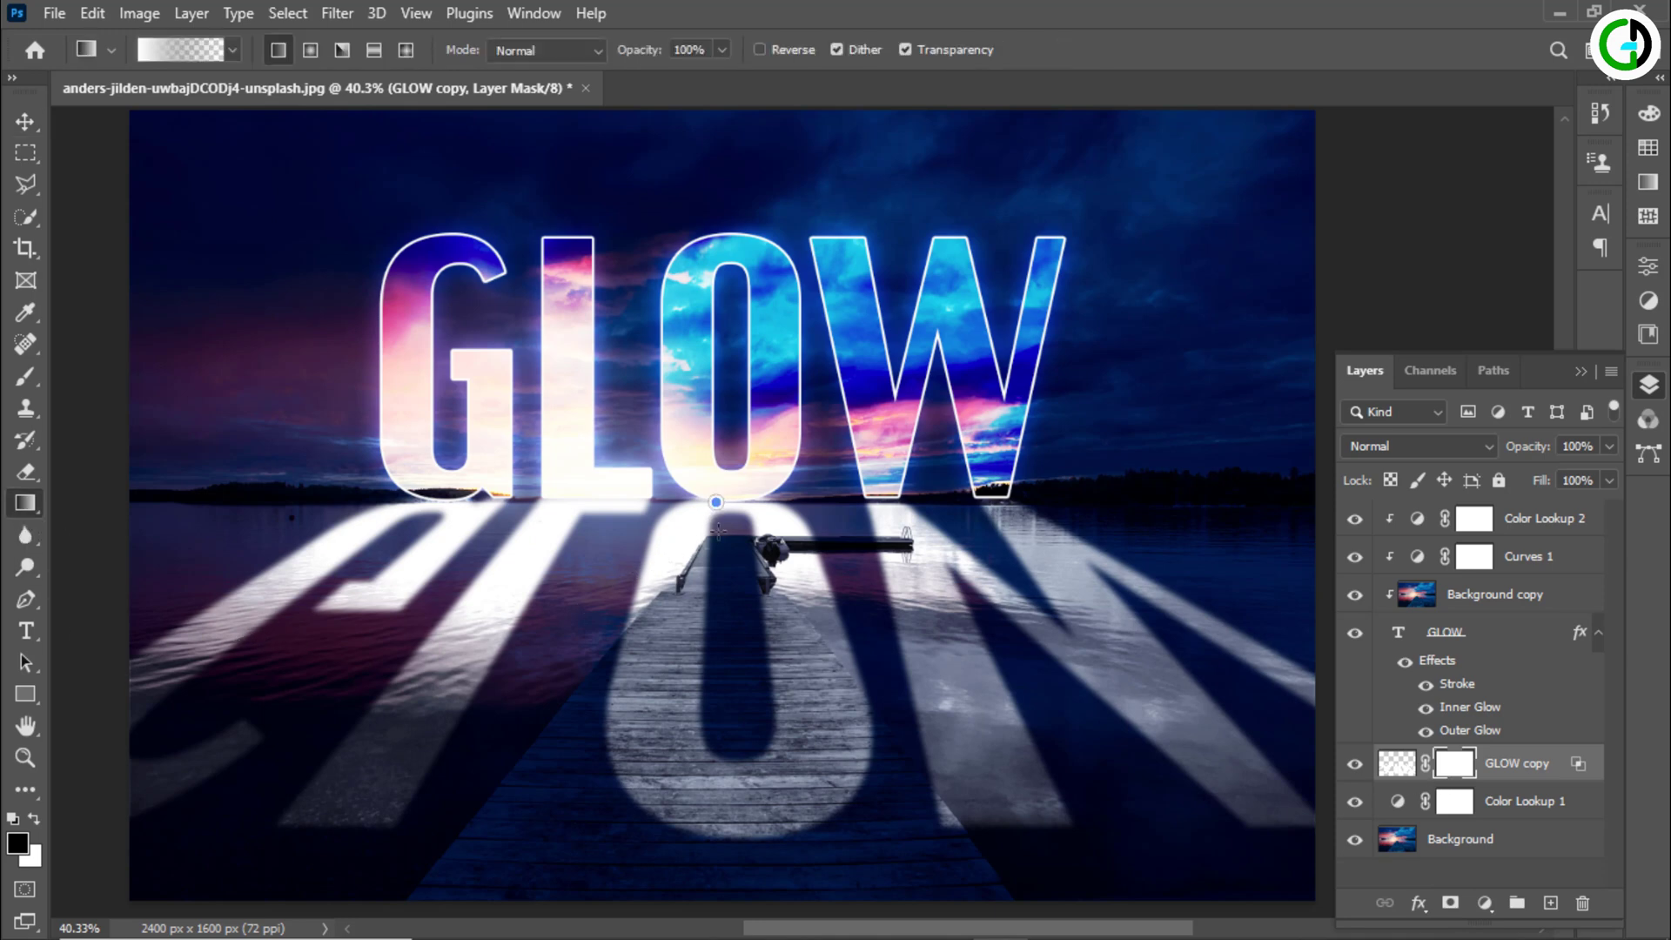
left_click_drag(719, 528, 721, 849)
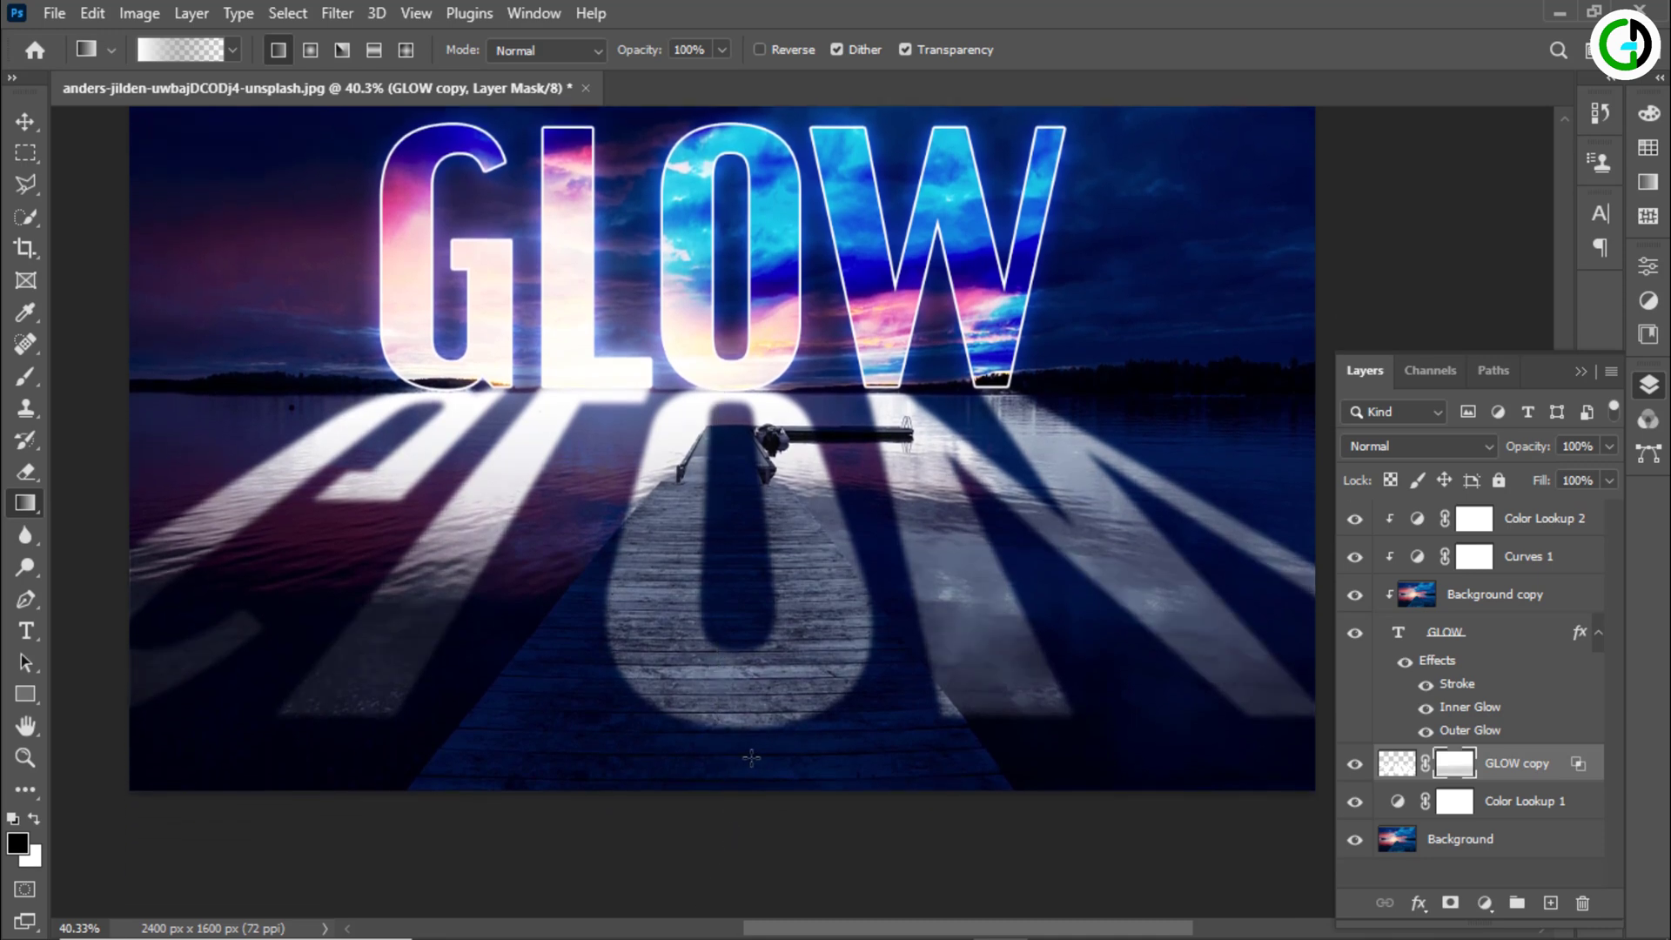
left_click_drag(736, 379, 740, 637)
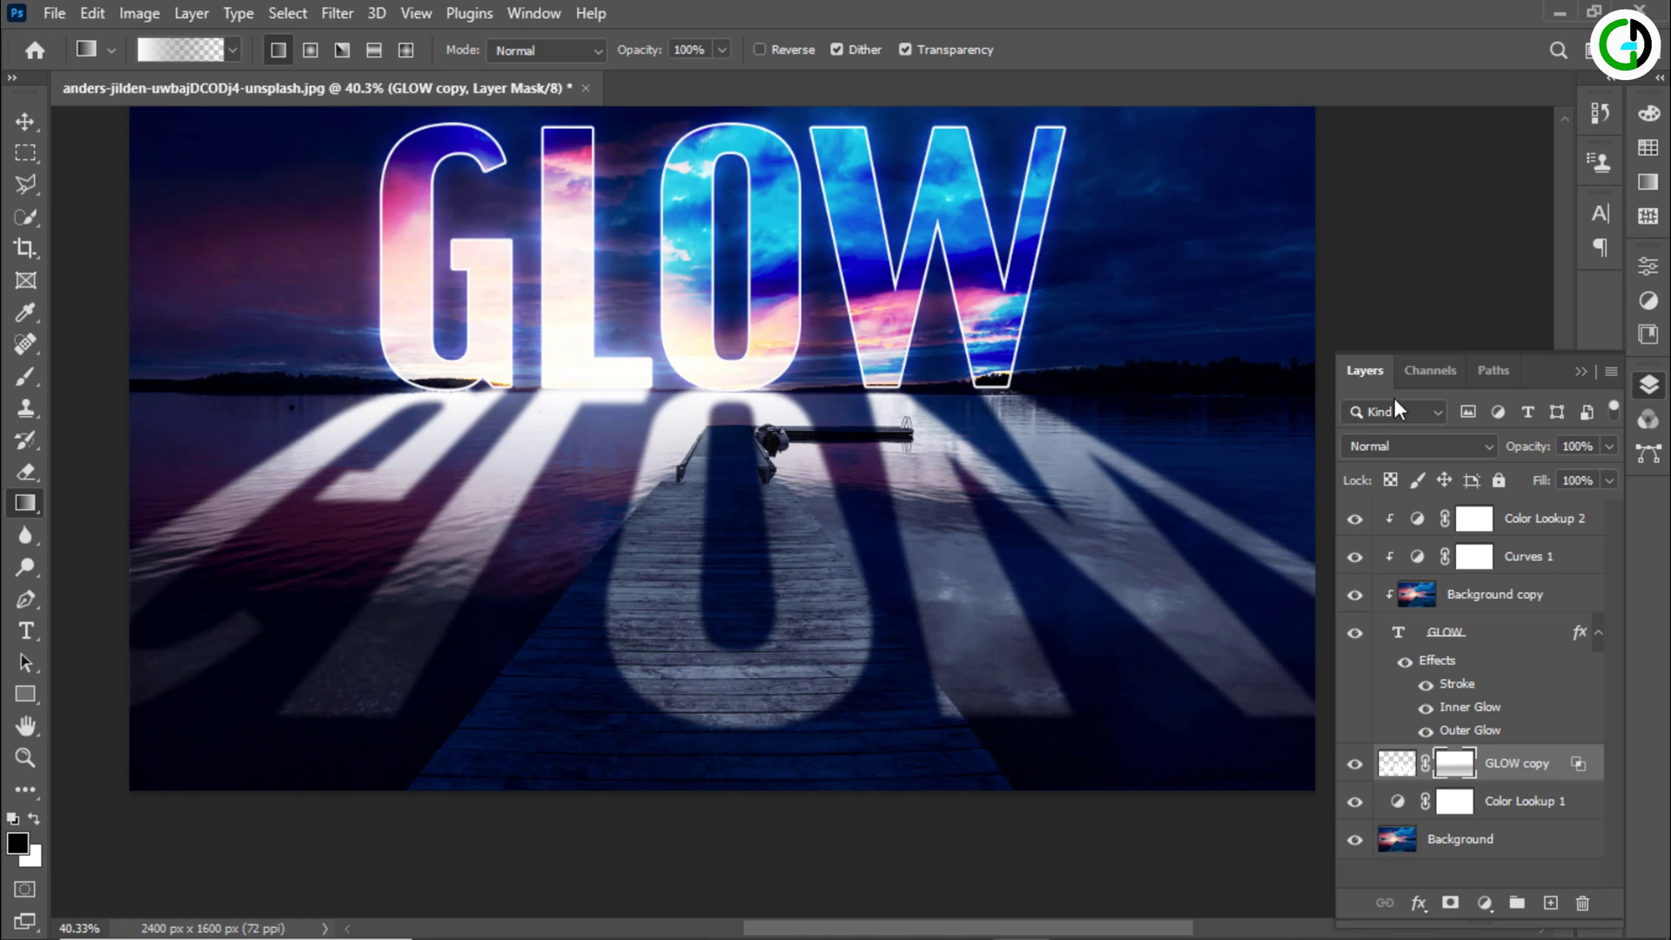
left_click(1580, 373)
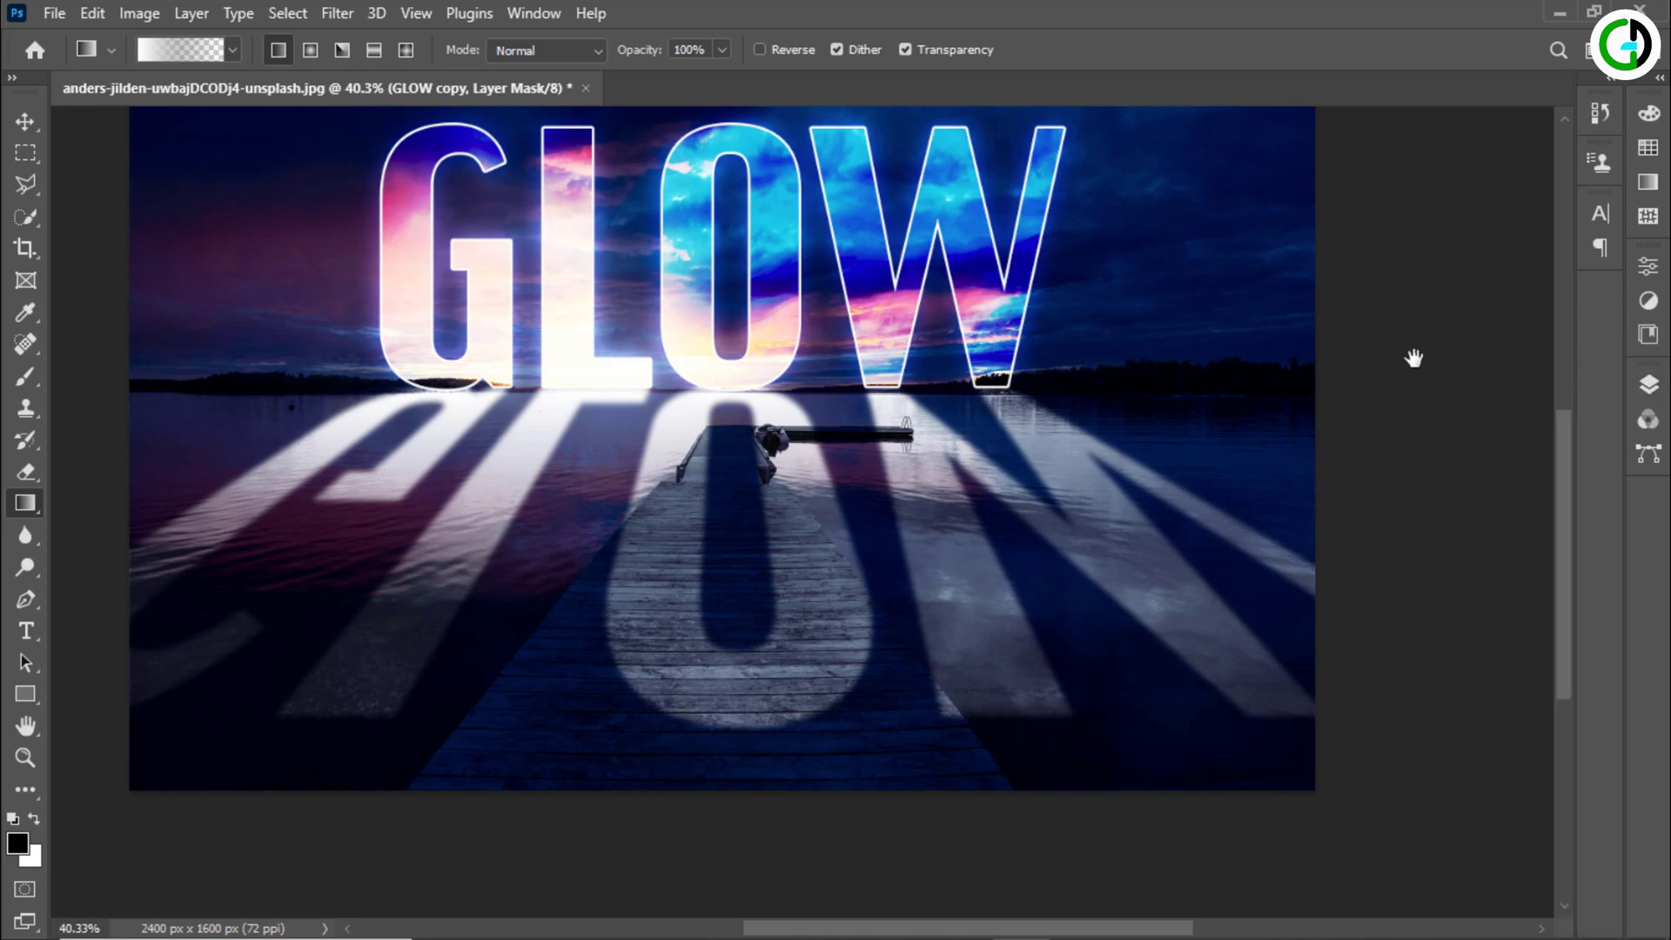
left_click_drag(1410, 358, 1484, 476)
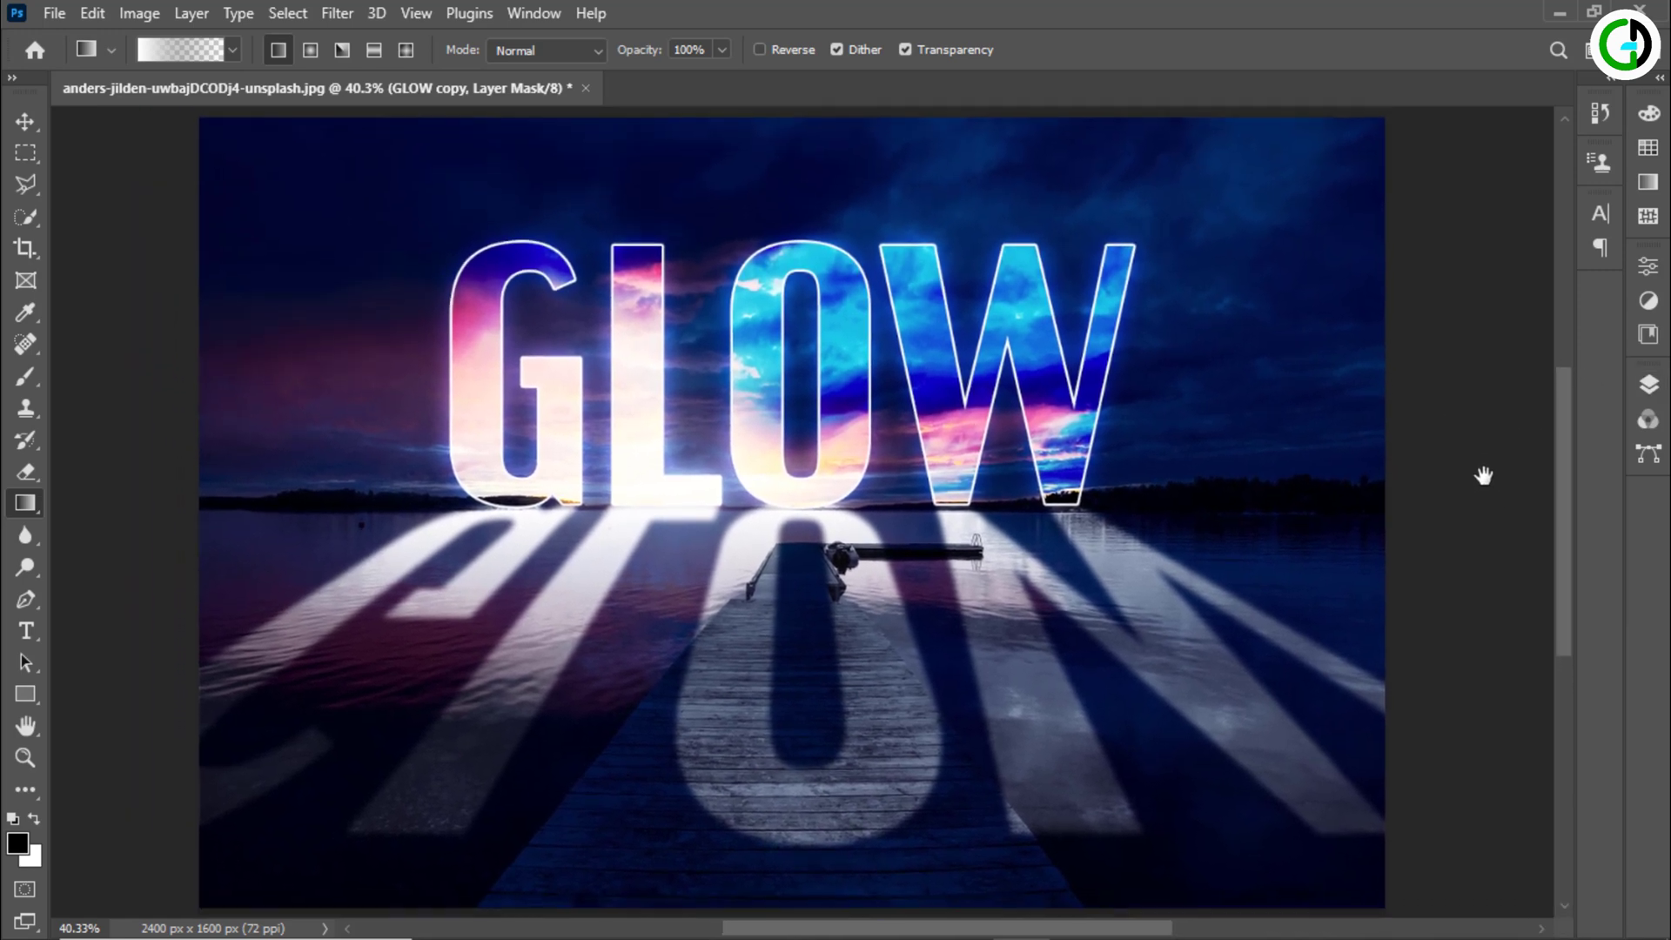